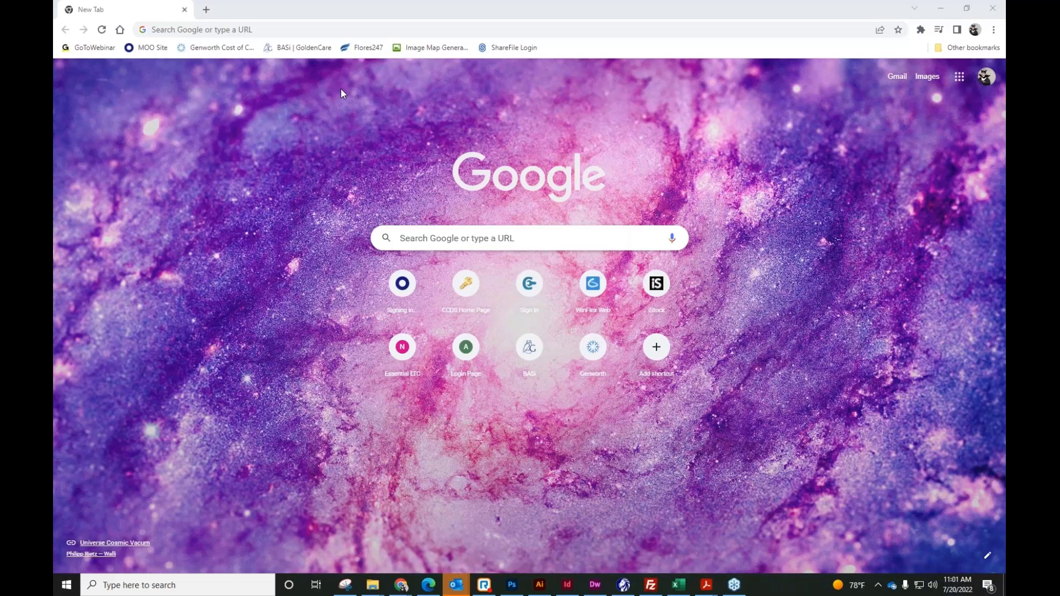
Step: Open the GoldenCare agent website at goldencareagent.com
click(314, 28)
text(goldencareagent.com)
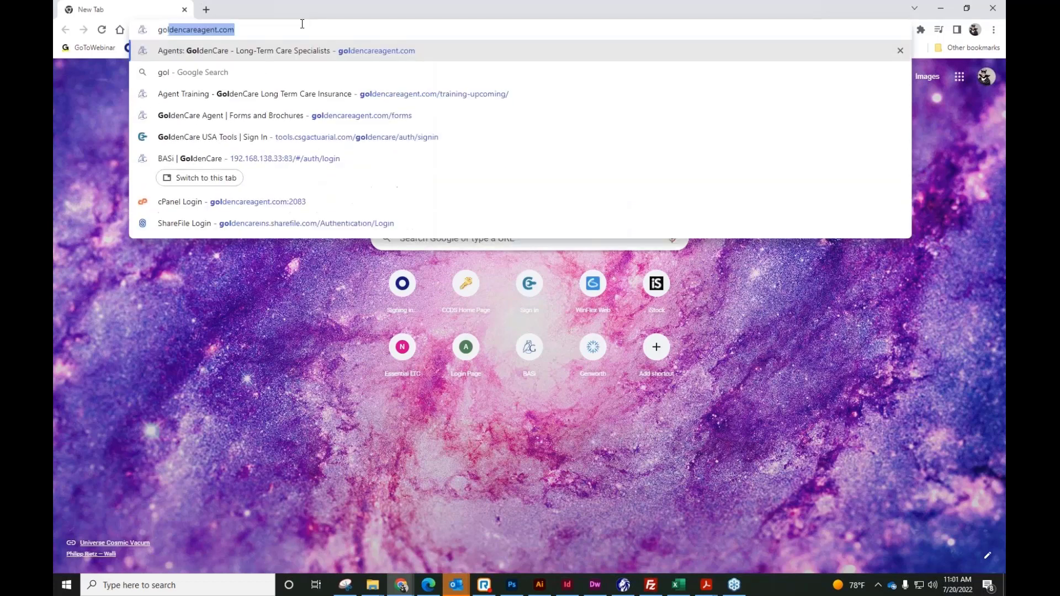
click(356, 50)
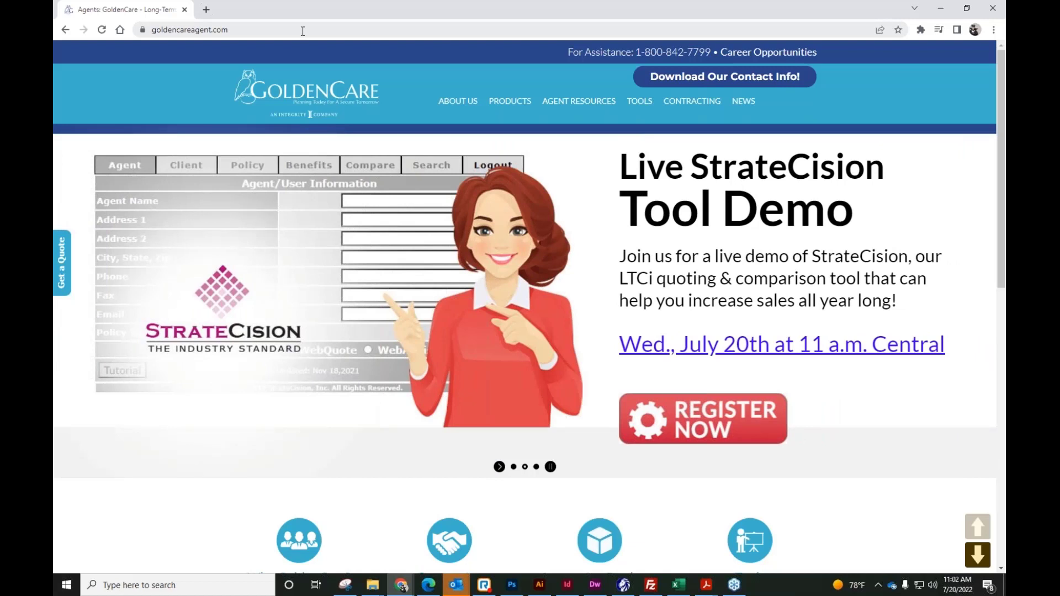
Step: Open the StrateCision Login page on the GoldenCare agent site
click(262, 30)
click(284, 30)
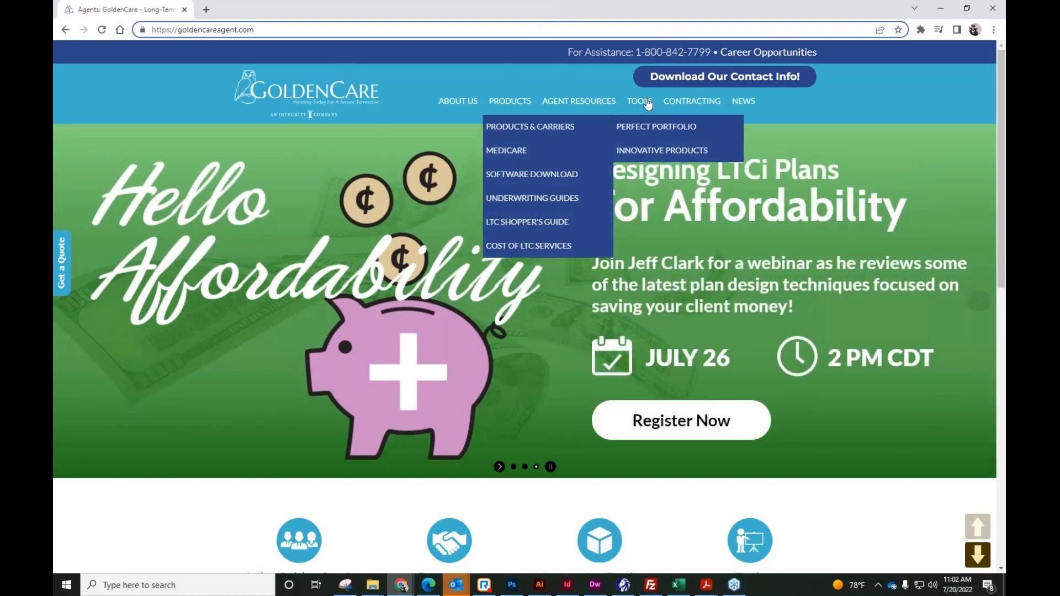
mouse_move(644, 105)
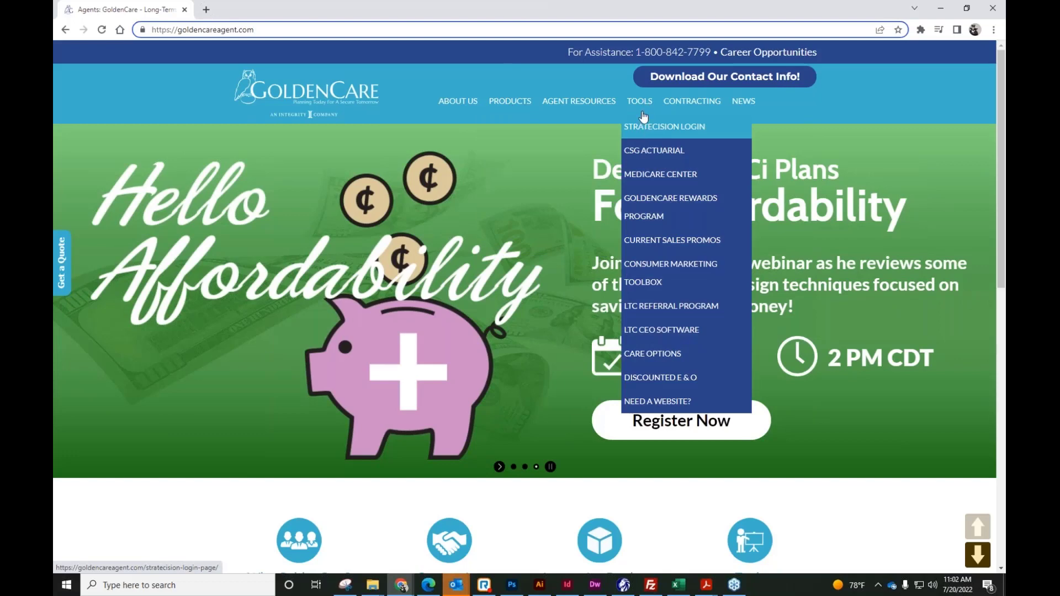
click(643, 126)
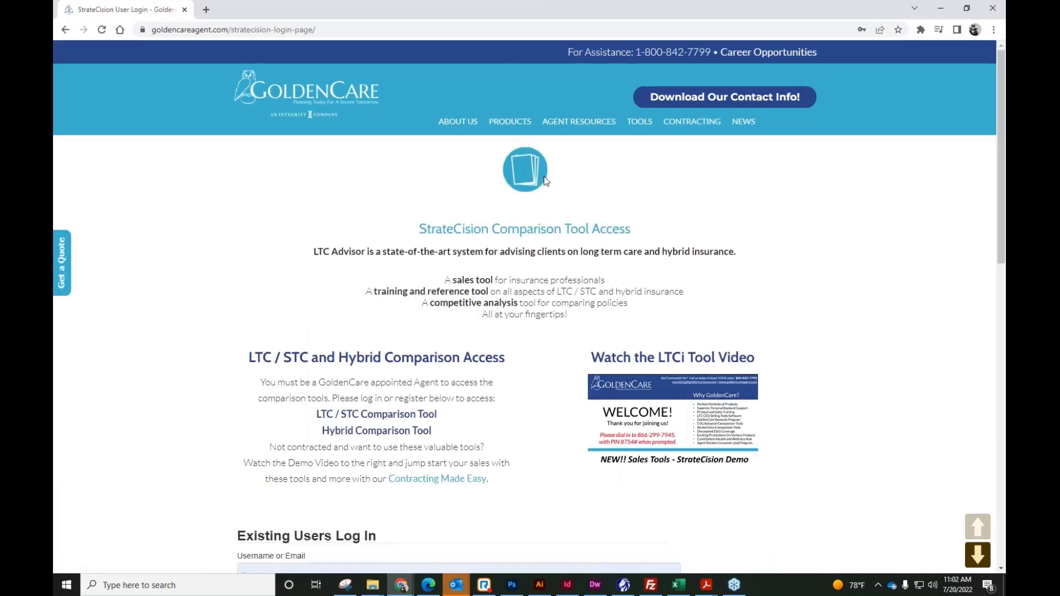
Step: Review the existing-user login section and the fields of the New User Registration form on the StrateCision login page
scroll(780, 220, down, 2)
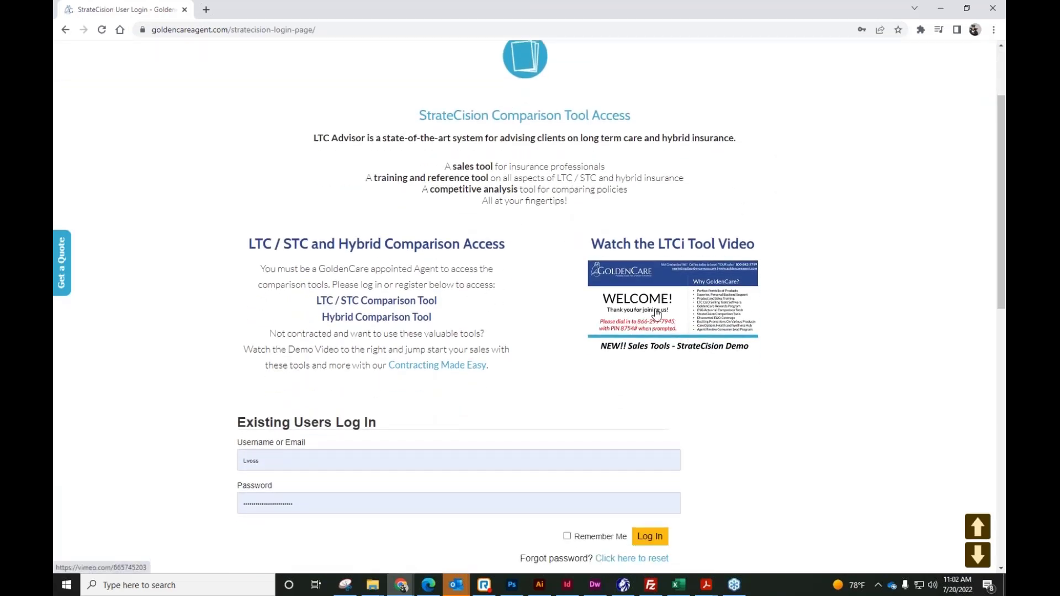
scroll(353, 195, down, 3)
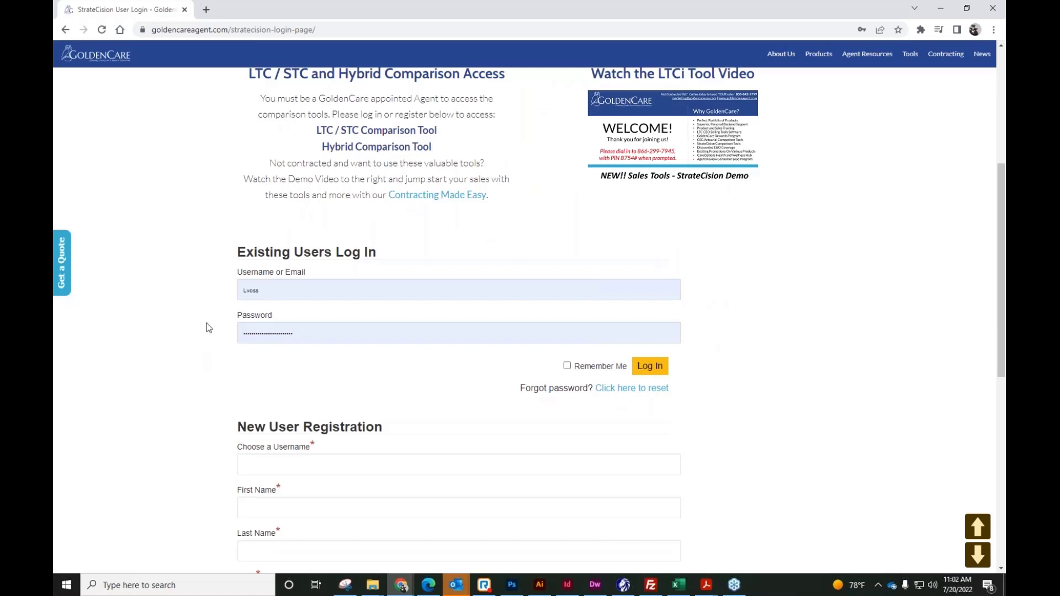
scroll(207, 298, down, 4)
scroll(207, 298, down, 1)
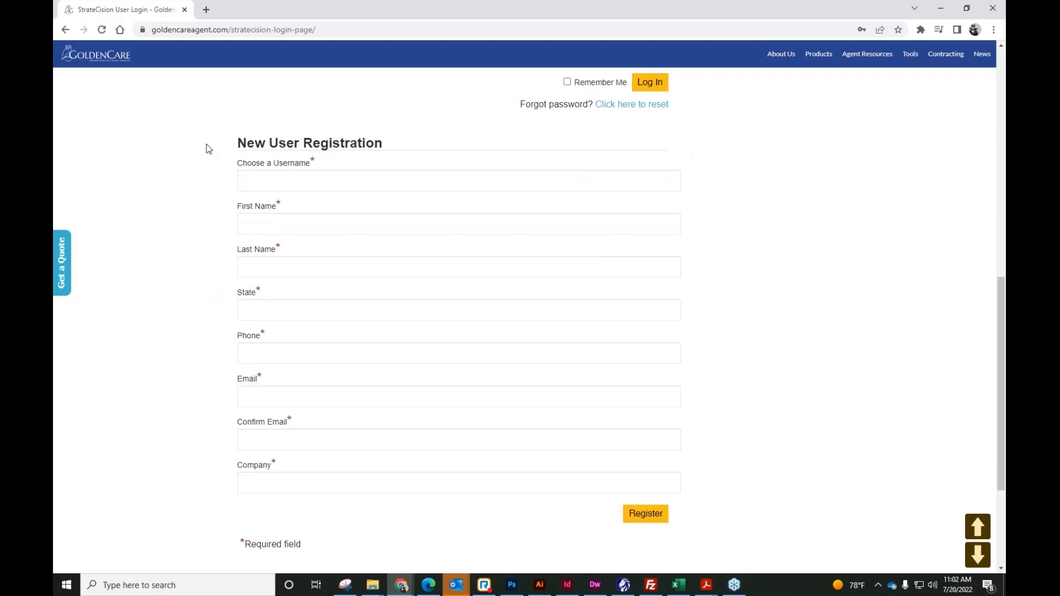
drag(238, 143, 382, 144)
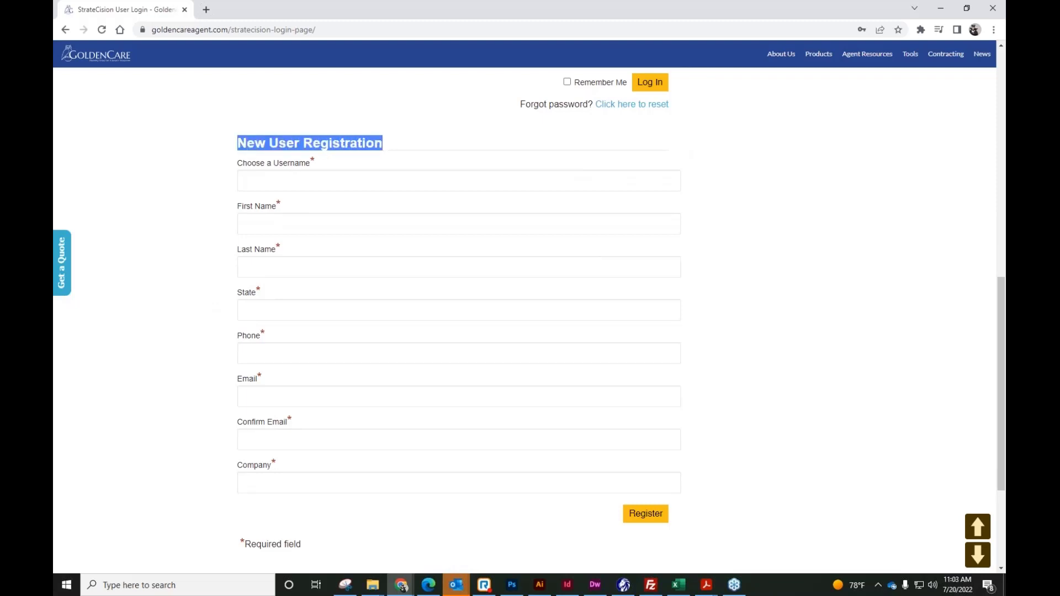
click(202, 159)
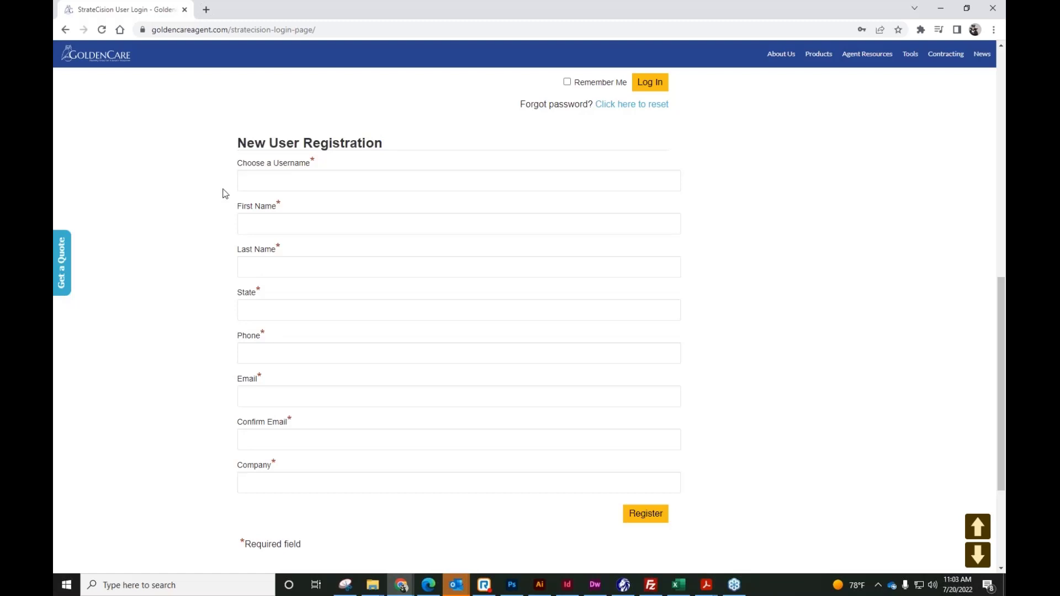
scroll(224, 193, down, 2)
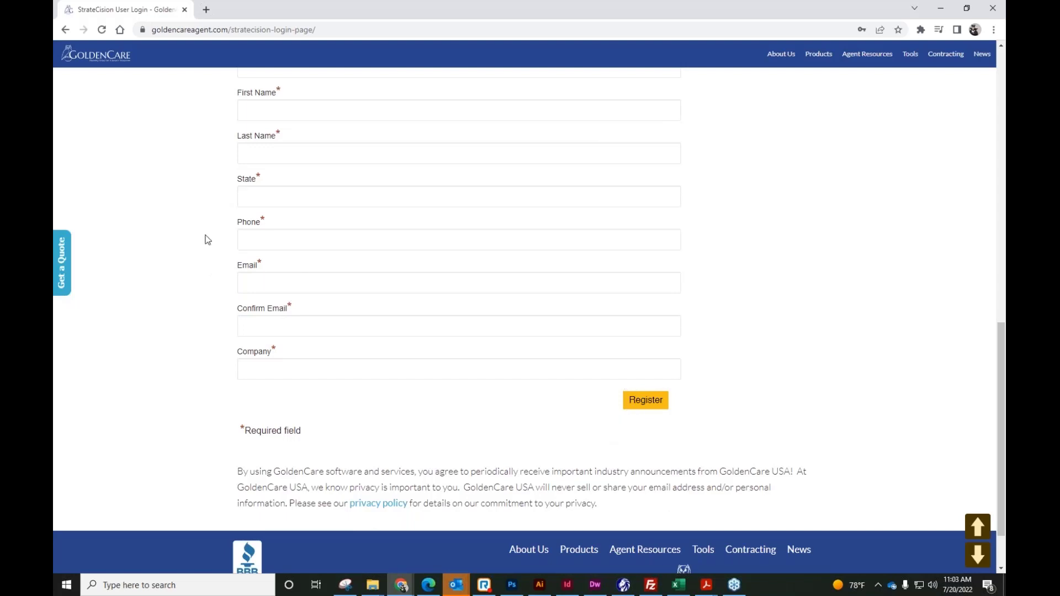
Step: Switch to Adobe Acrobat, read the StrateCision new user guide, and move its window off the browser page
key(alt+Tab)
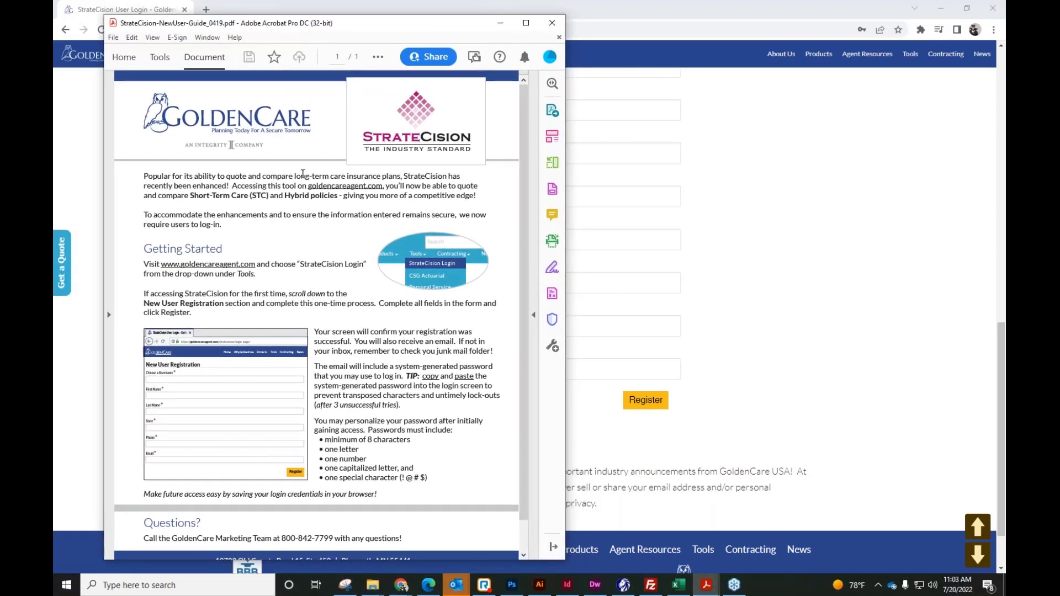
scroll(281, 152, down, 1)
scroll(317, 315, up, 1)
drag(434, 25, 0, 42)
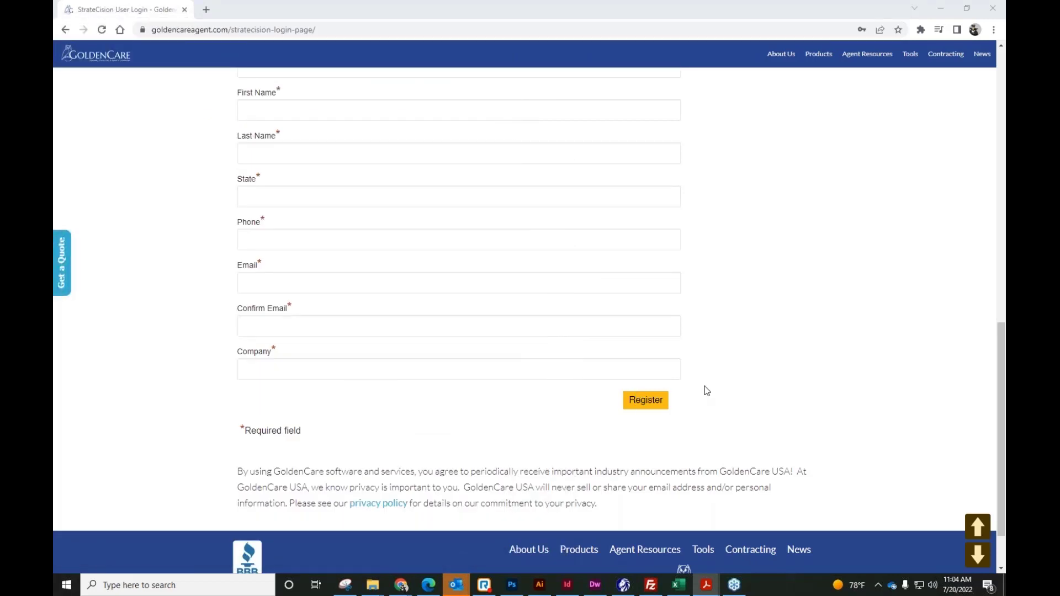
Step: Log in as an existing user with the saved credentials and highlight the Change Your Password link
scroll(201, 392, up, 7)
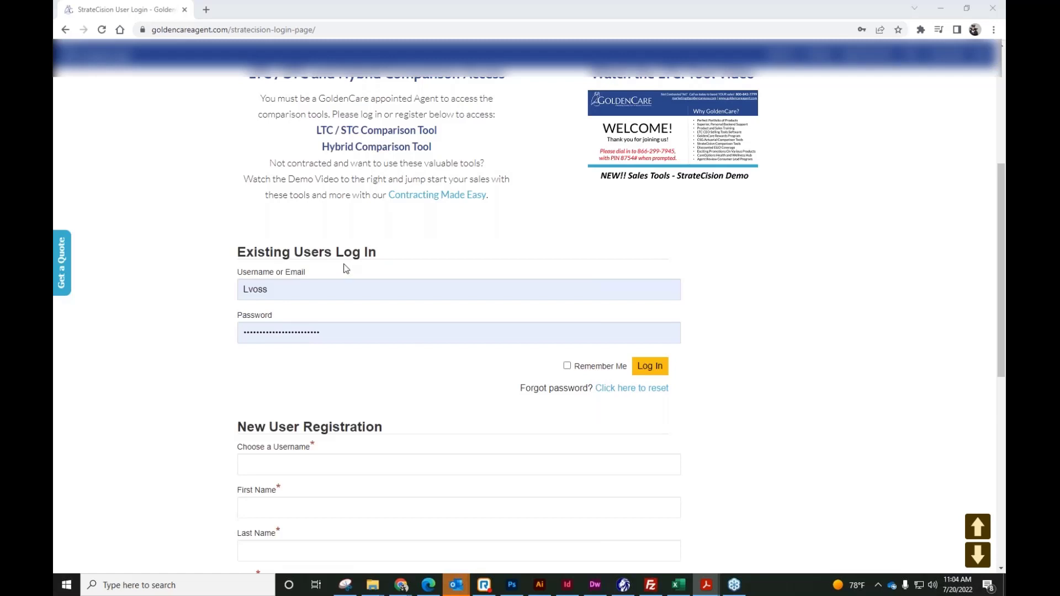
click(647, 367)
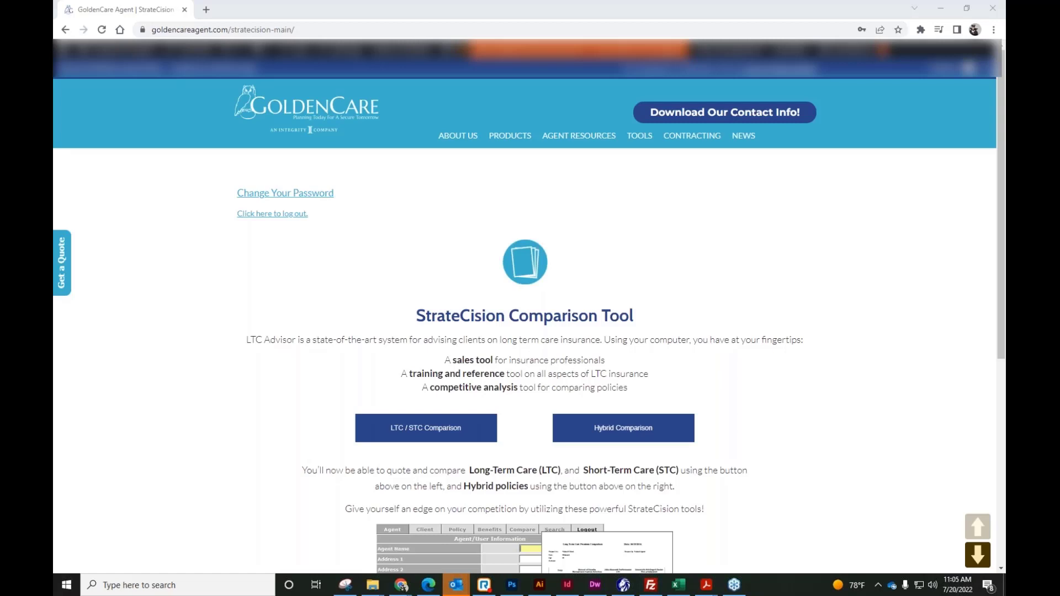
drag(232, 195, 342, 203)
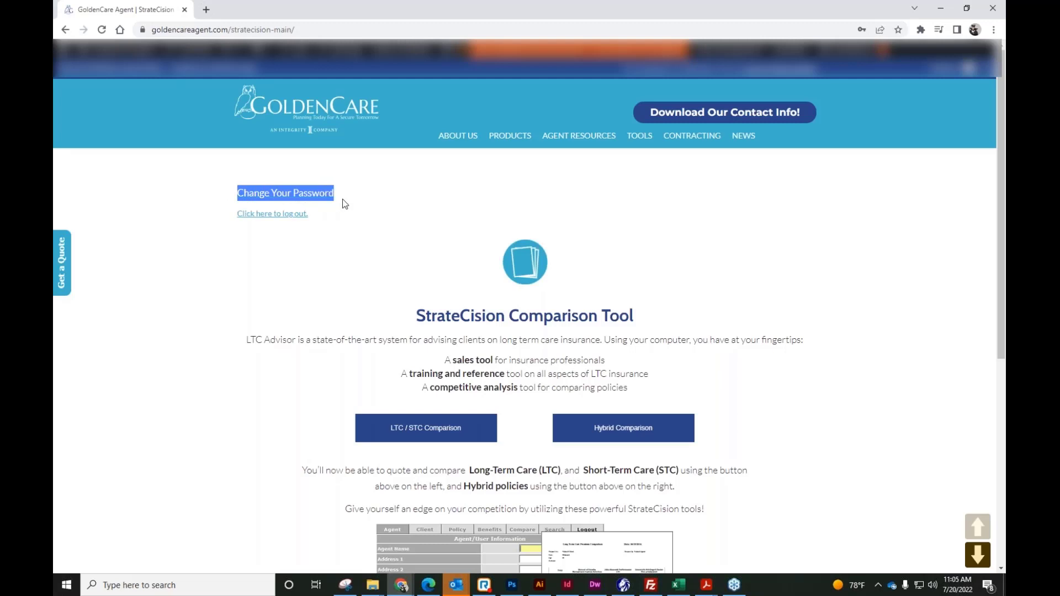
click(342, 202)
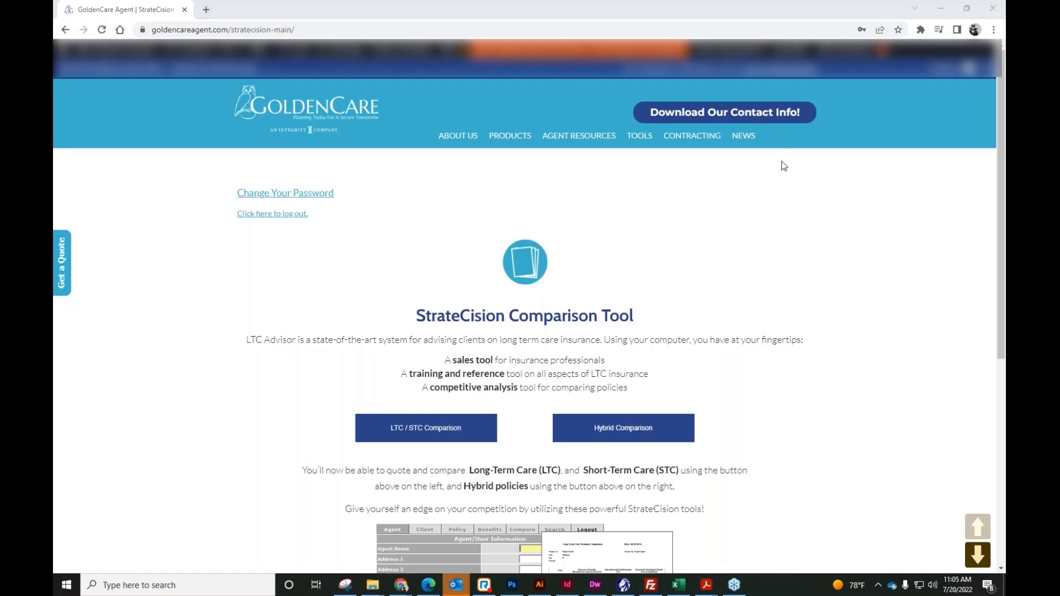
click(736, 6)
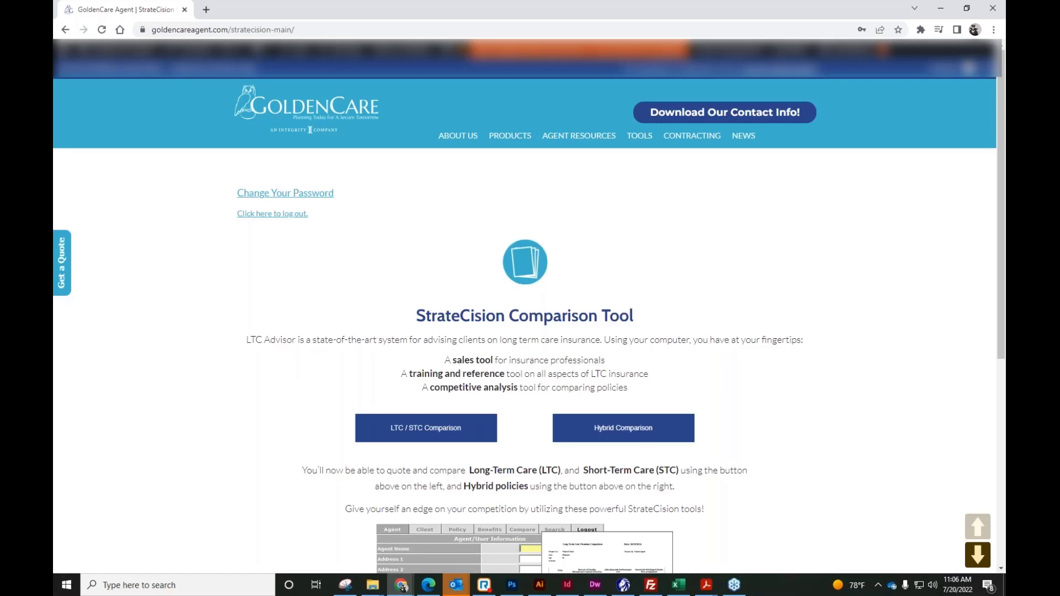
Step: Look over the StrateCision Comparison Tool page and open the LTC / STC Comparison tool
scroll(182, 426, down, 2)
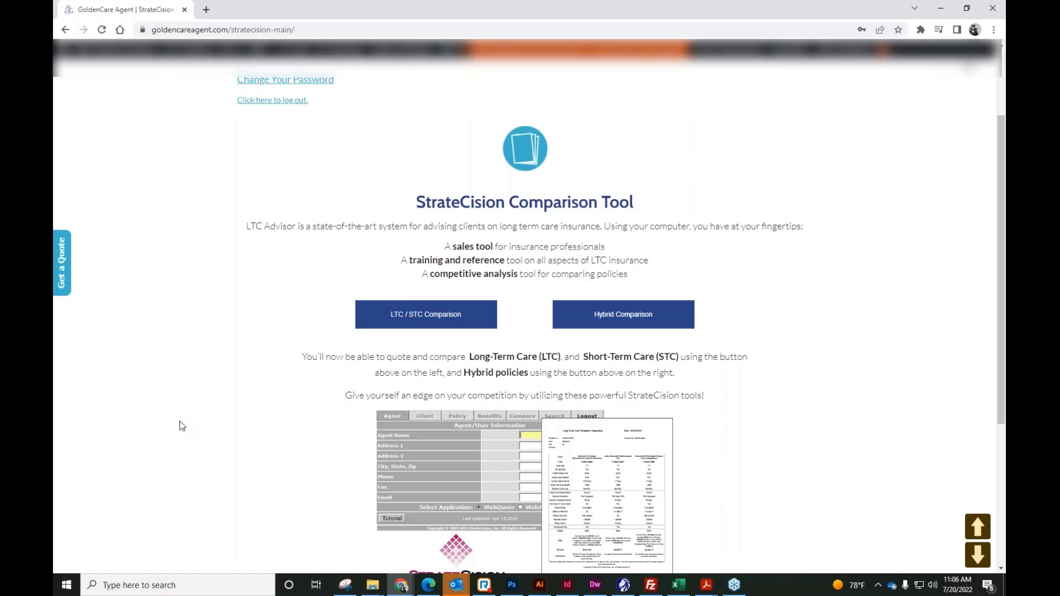
scroll(182, 425, up, 1)
scroll(182, 425, down, 1)
scroll(190, 394, down, 2)
scroll(190, 394, up, 2)
click(410, 319)
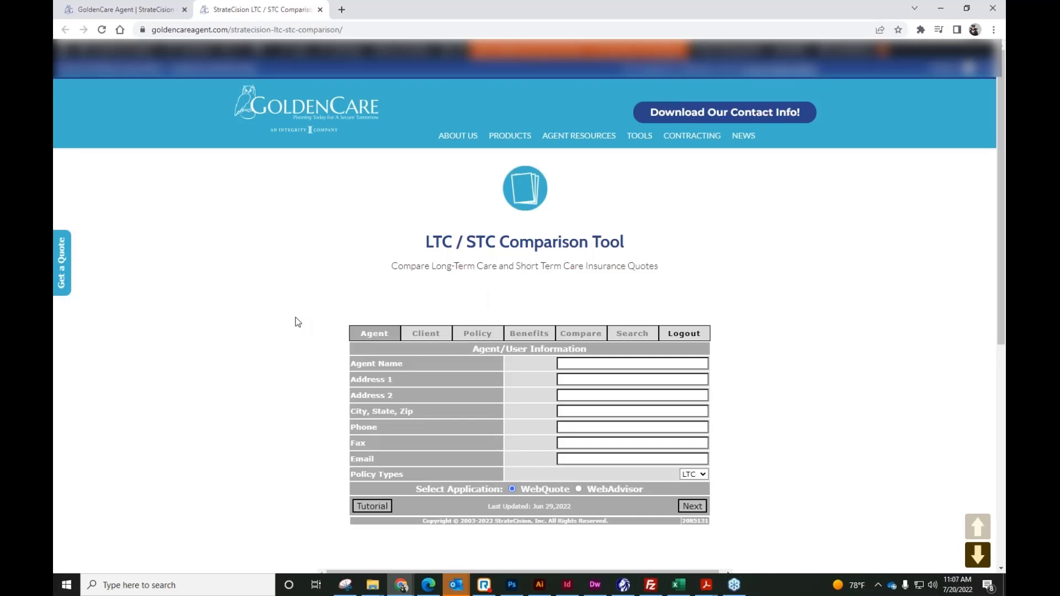
Step: Enter "Valued Agent" as the agent name in the Agent/User Information form and look over the usage tips below it
scroll(296, 318, down, 1)
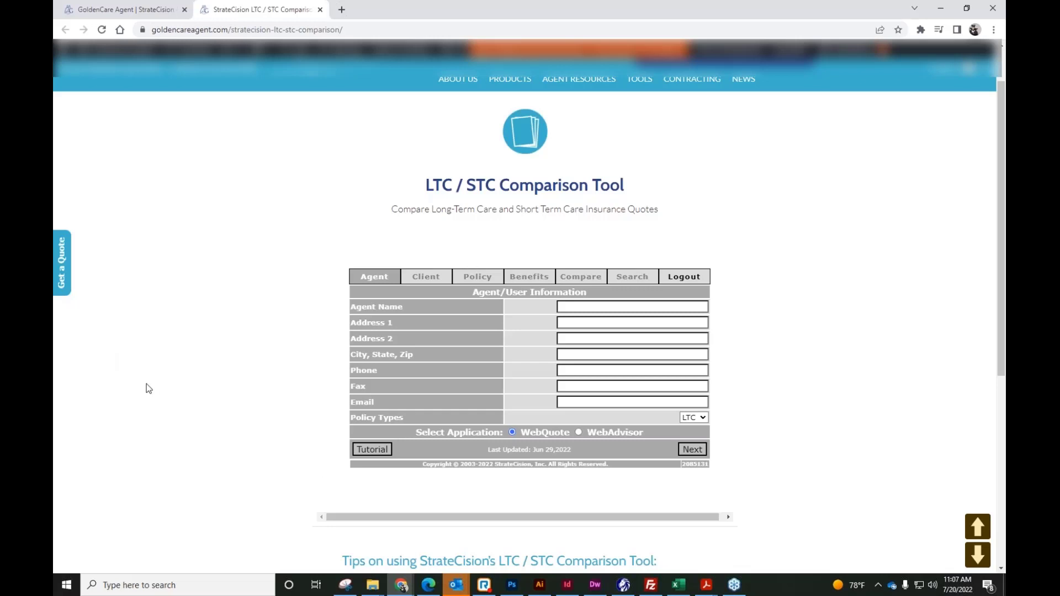
click(620, 307)
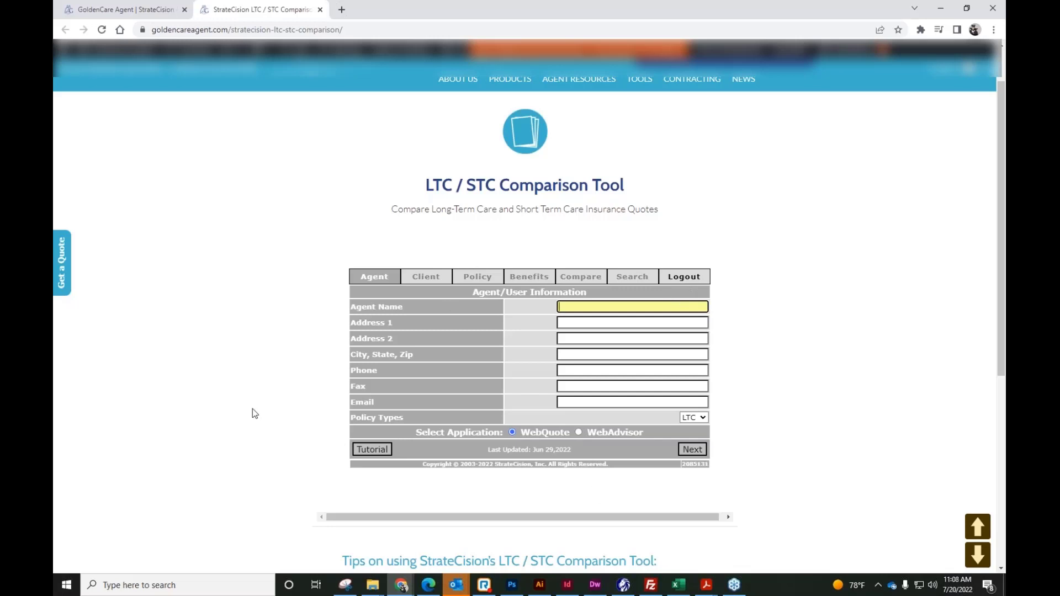
scroll(253, 411, down, 1)
scroll(253, 413, down, 2)
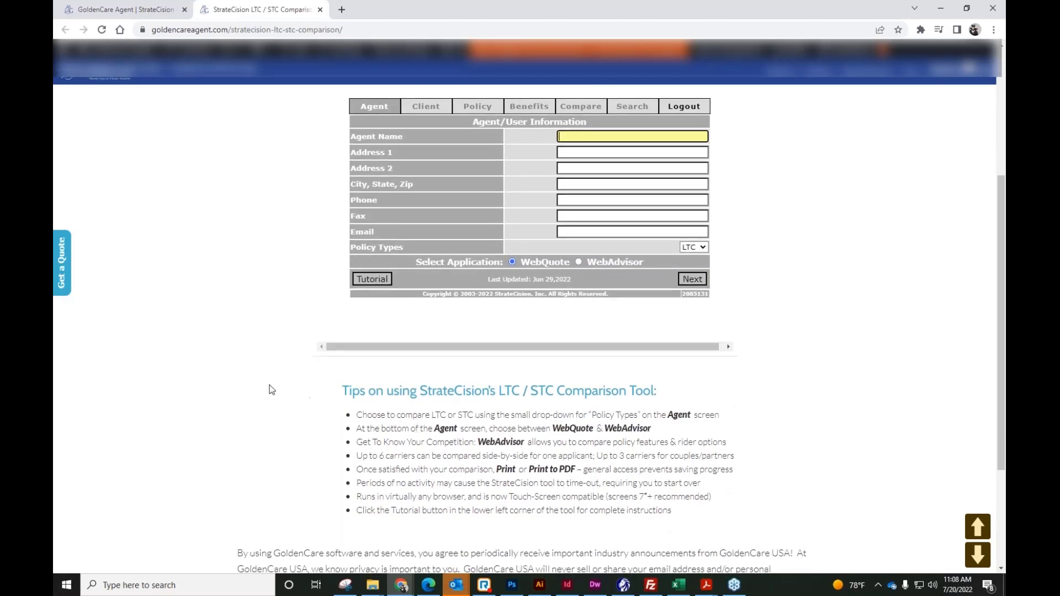
scroll(272, 390, up, 2)
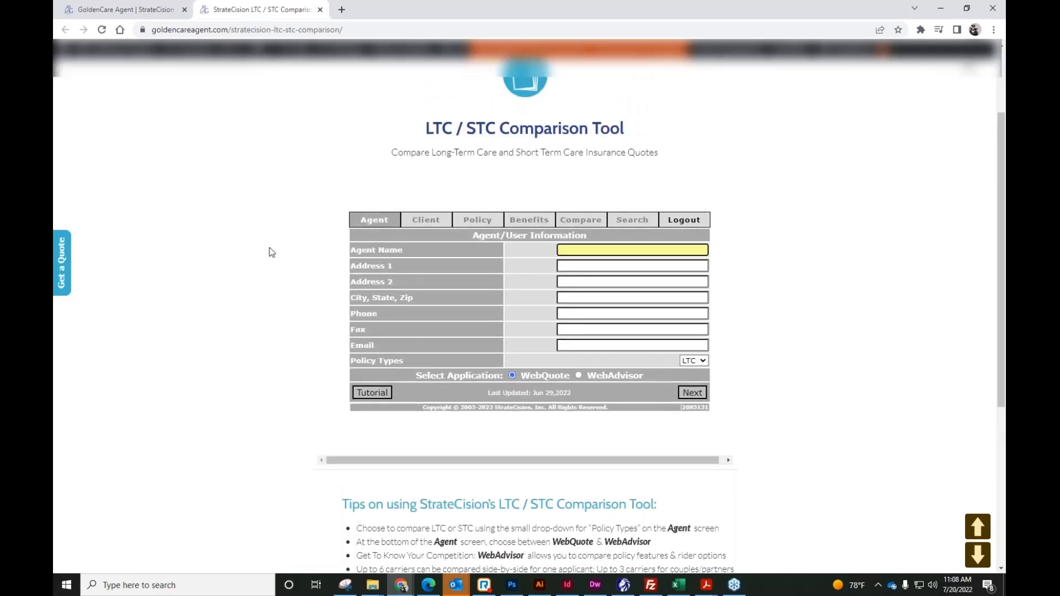
scroll(355, 241, down, 1)
text(Valued)
text(Agent)
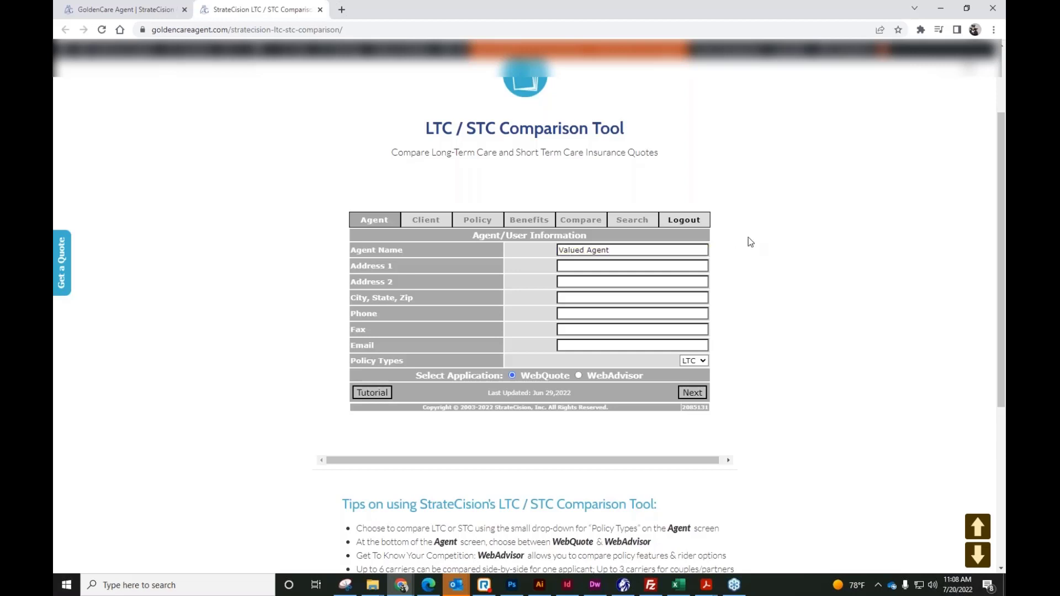
drag(612, 252, 569, 255)
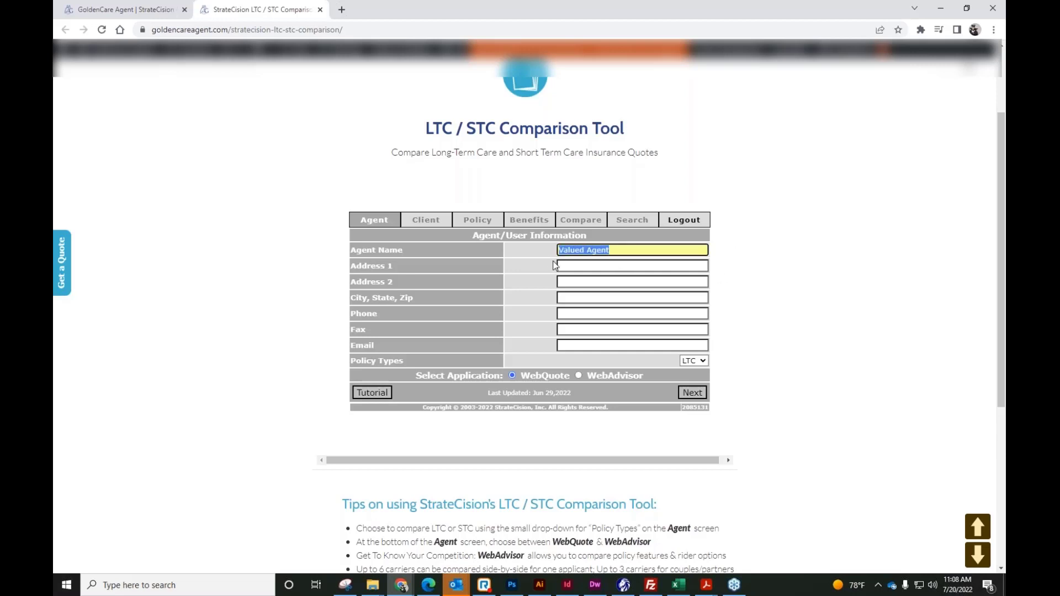
click(767, 265)
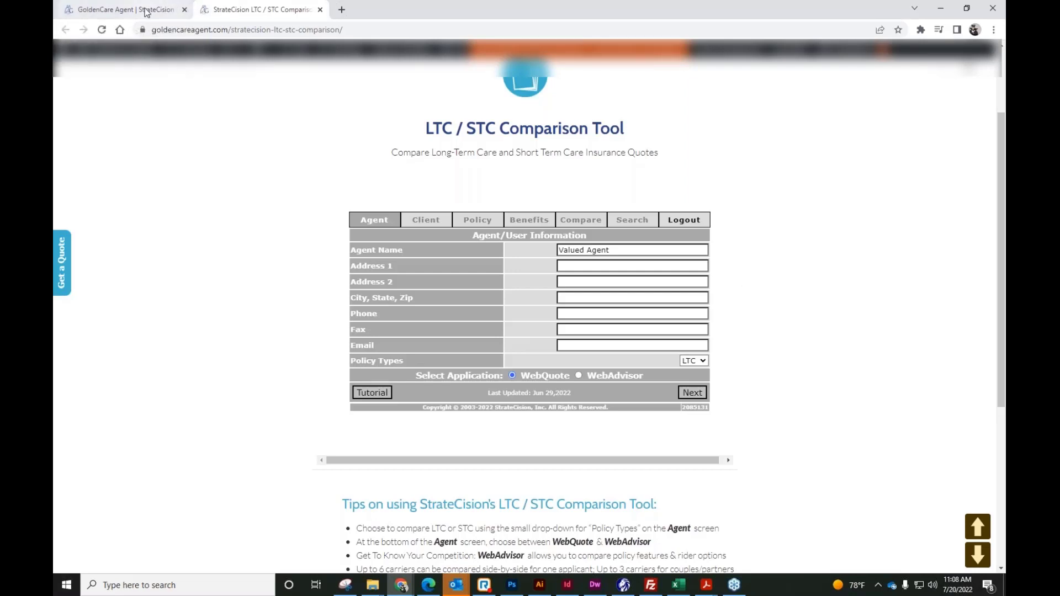
Step: Open the Hybrid Comparison tool from the StrateCision main page and review its list of available hybrid products
click(126, 10)
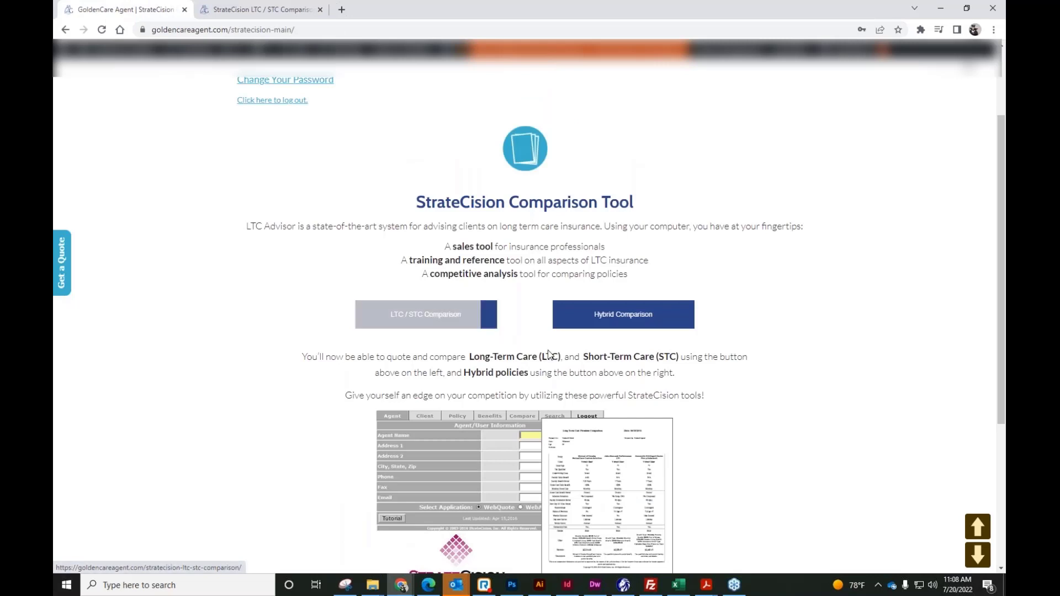
click(625, 317)
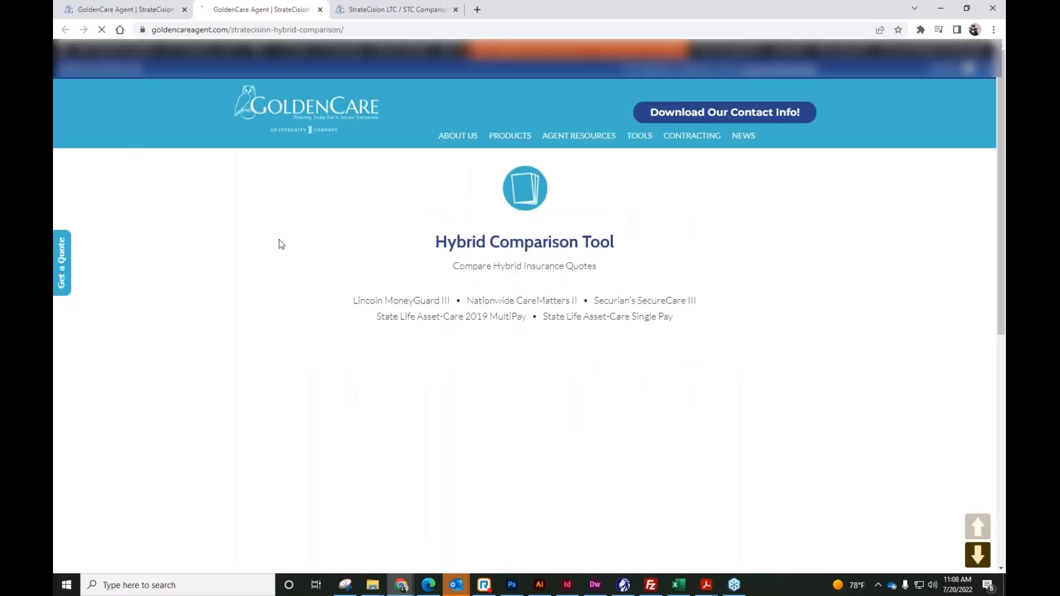
drag(355, 299, 704, 328)
click(308, 285)
scroll(307, 285, down, 1)
scroll(306, 285, up, 1)
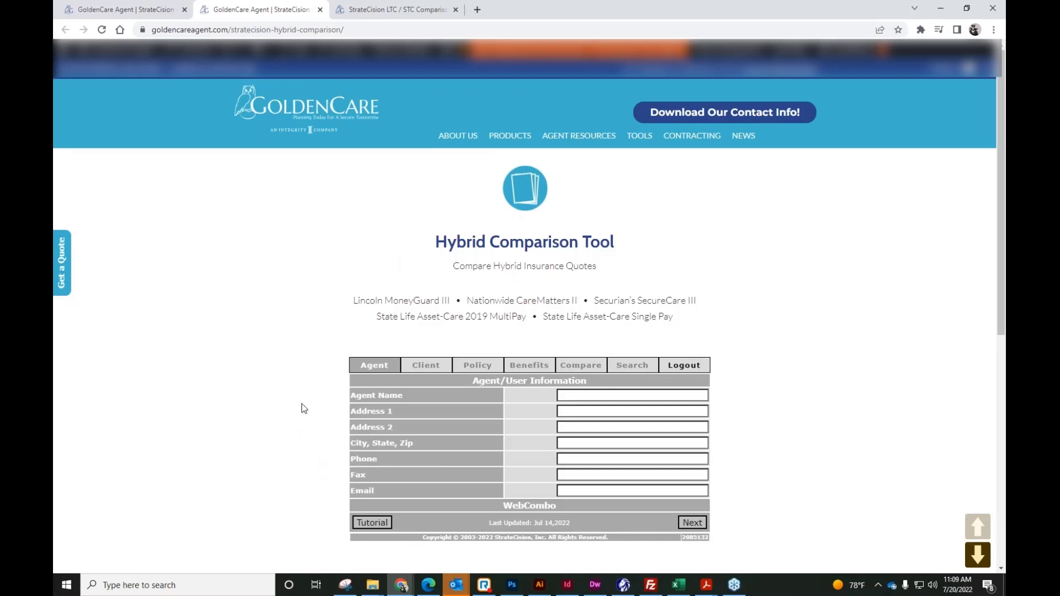
Step: Return to the LTC / STC Comparison form through the StrateCision main page and choose LTC as the policy type
click(149, 11)
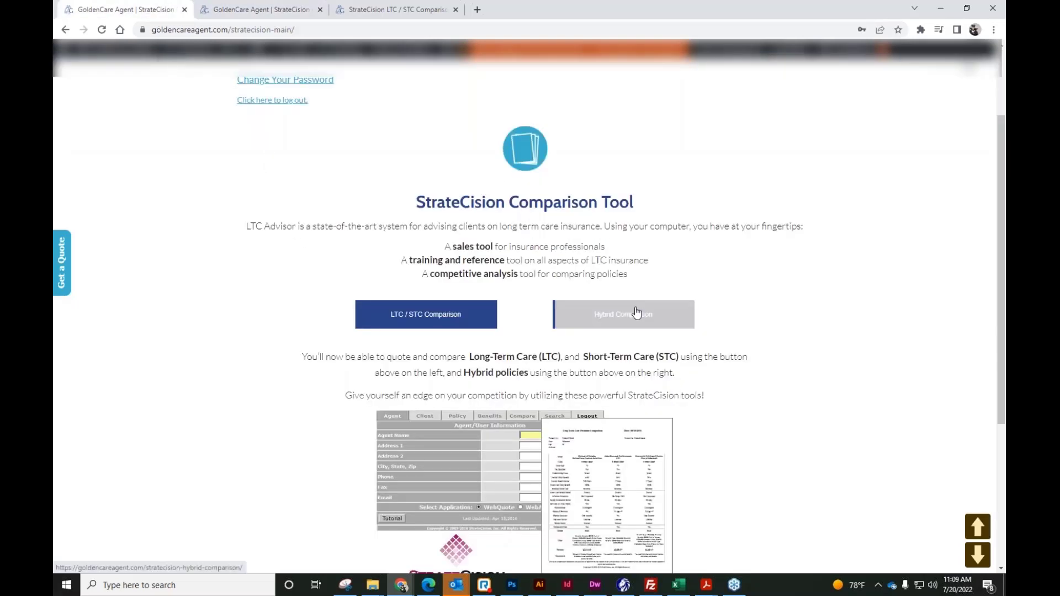
click(430, 321)
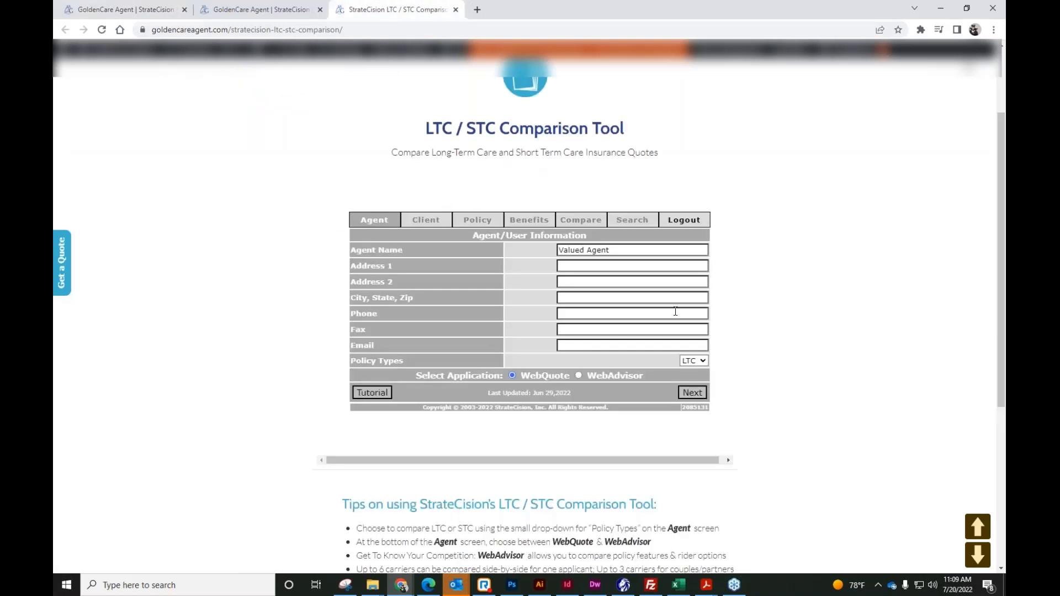
click(702, 361)
click(711, 372)
Step: Highlight the WebQuote and WebAdvisor choices in the form's Select Application row
drag(417, 375, 656, 384)
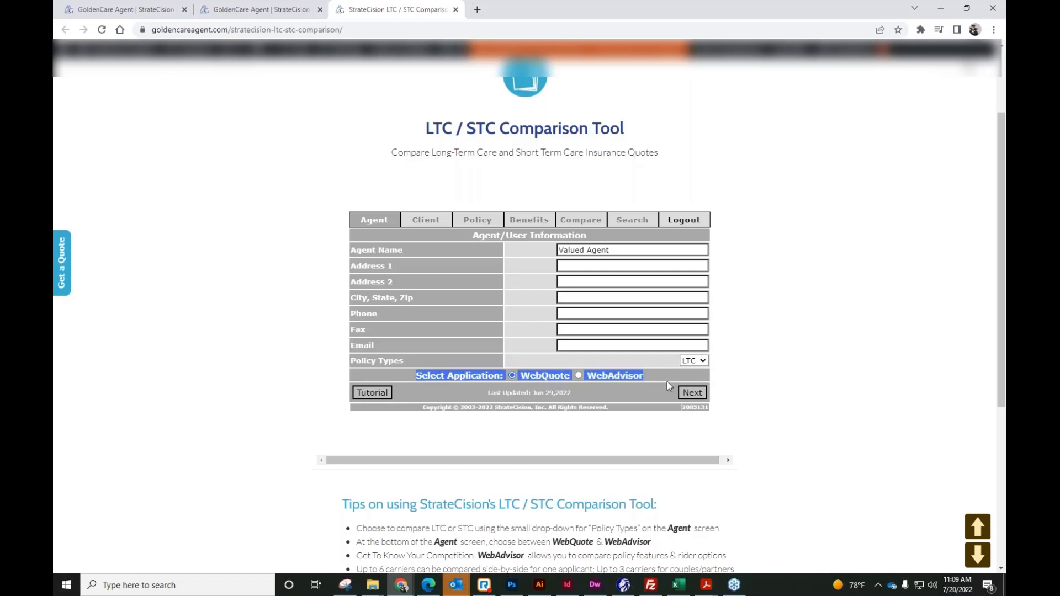
click(775, 436)
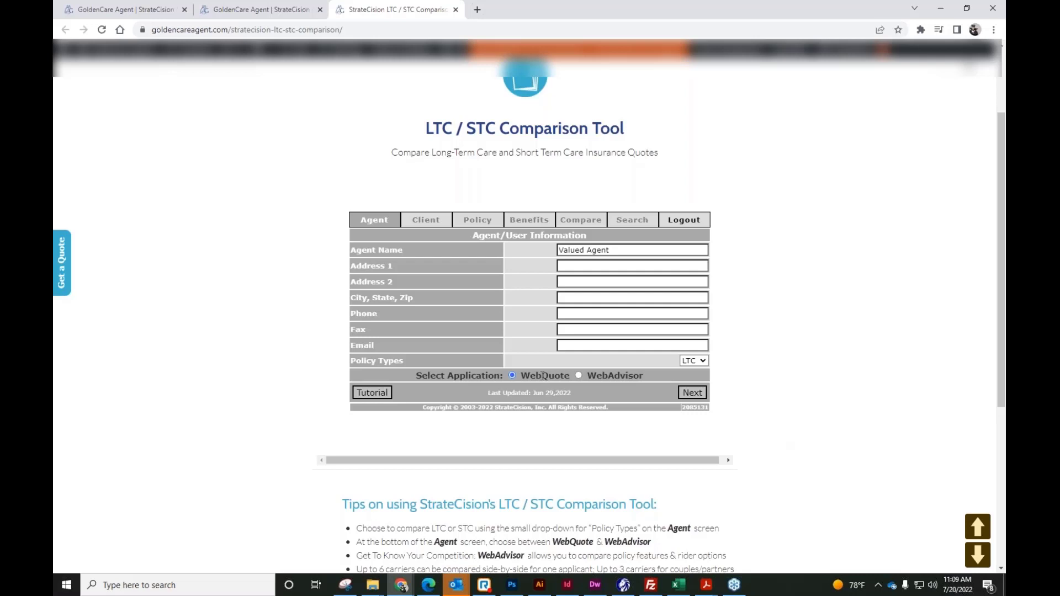
triple_click(578, 376)
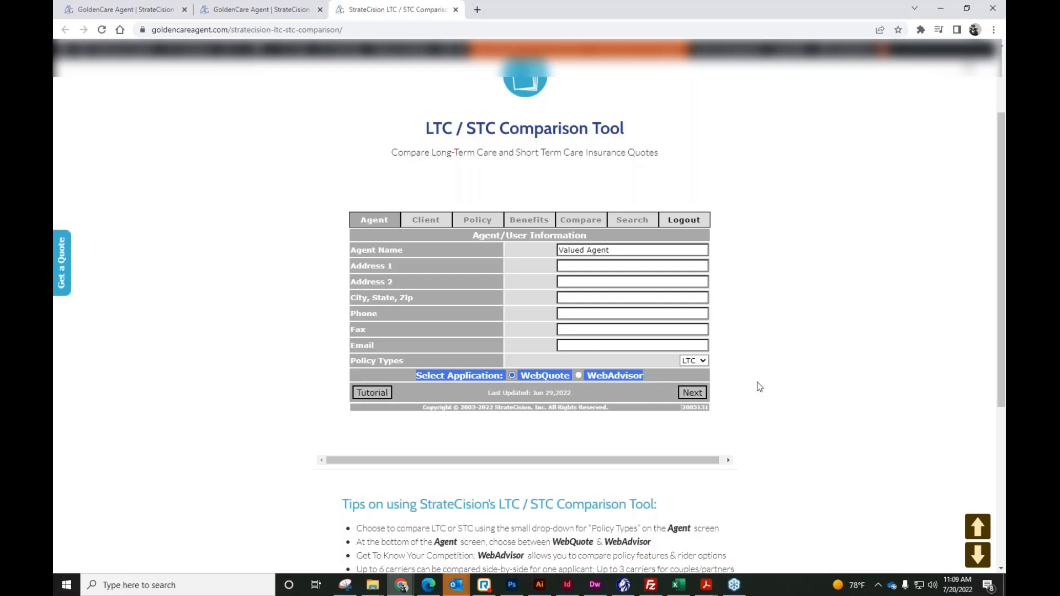
Step: Clear the highlighting in the Agent/User Information form and proceed to the Client Information form
click(739, 382)
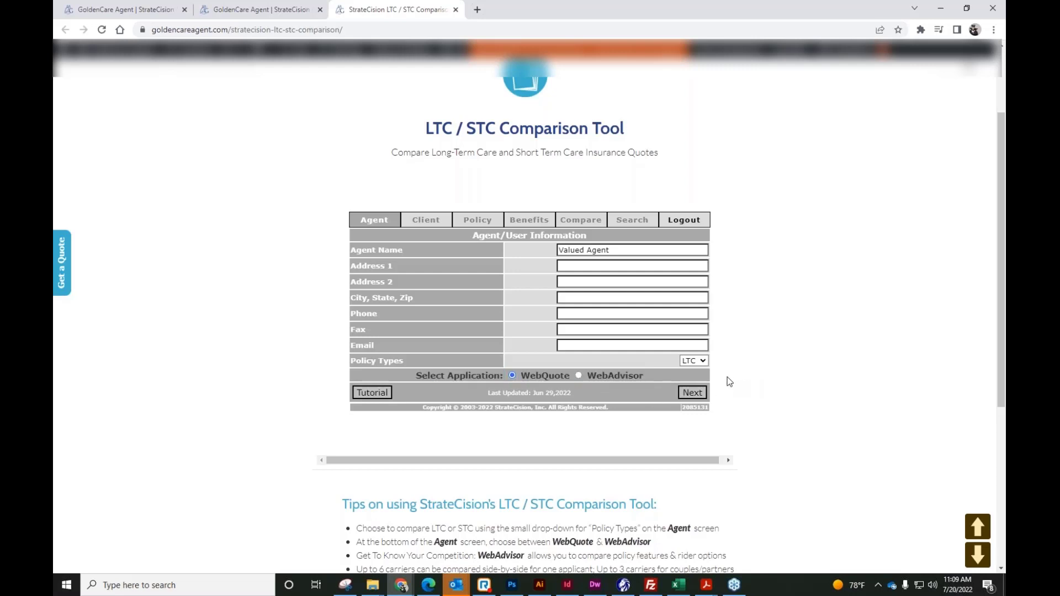
triple_click(612, 248)
click(739, 256)
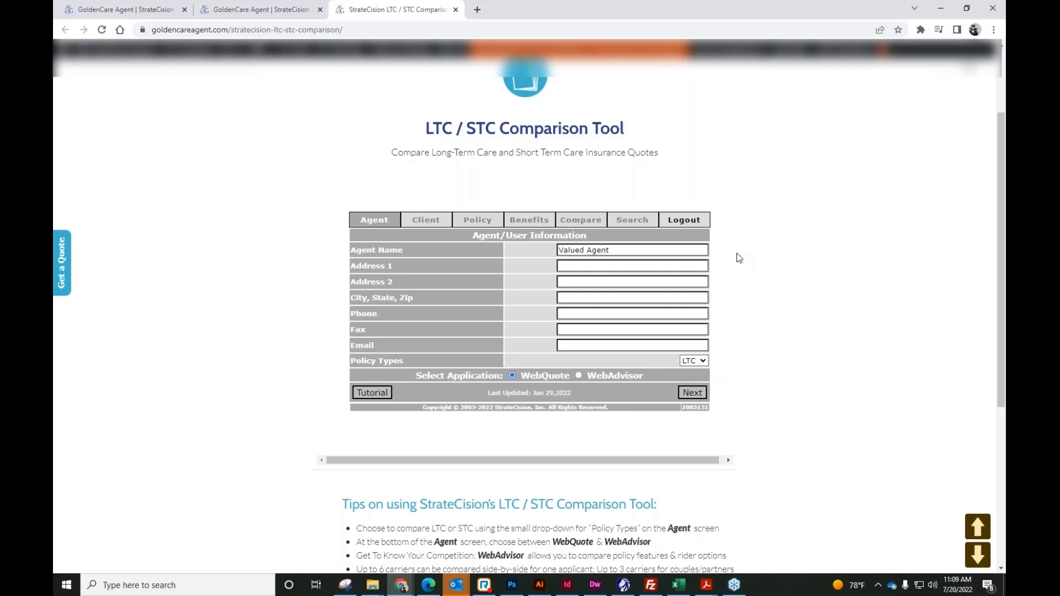
click(691, 392)
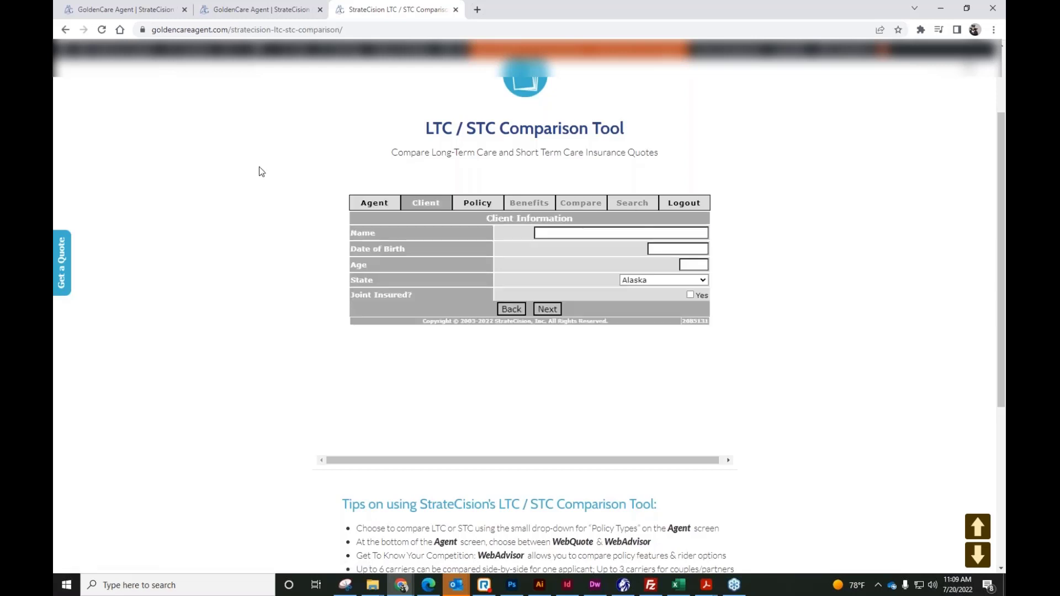
scroll(260, 171, up, 1)
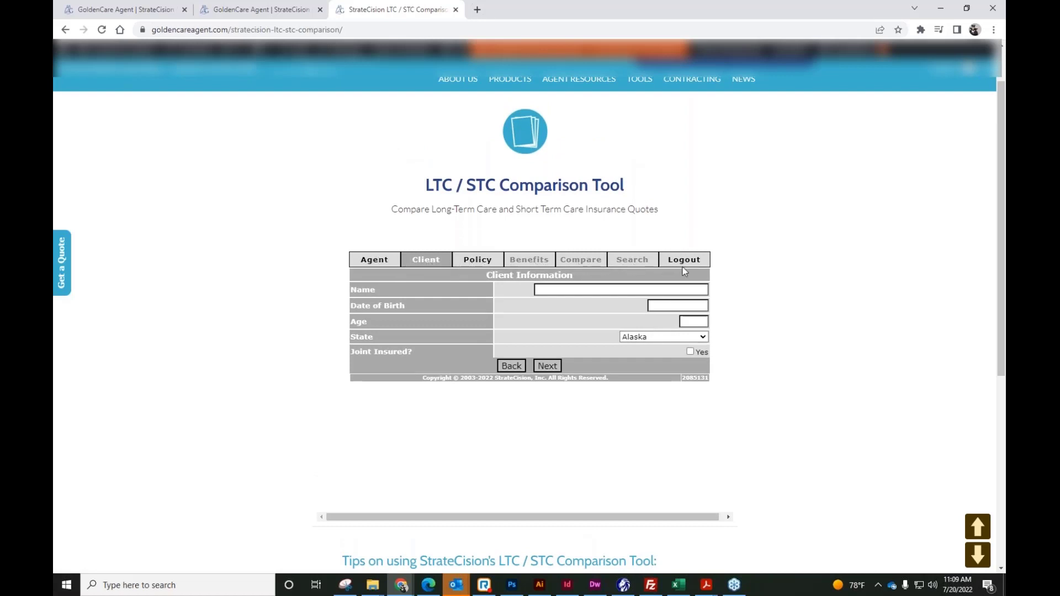
Step: Fill in the client information with the name "Valued Client", age 60 and Iowa as the state
click(571, 290)
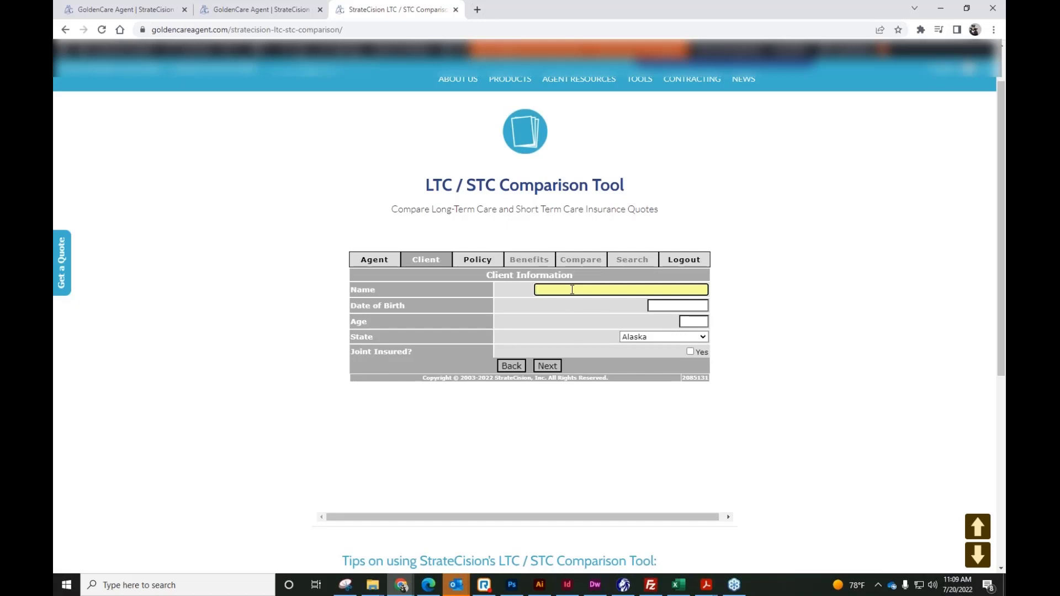
text(Valued Client)
click(742, 316)
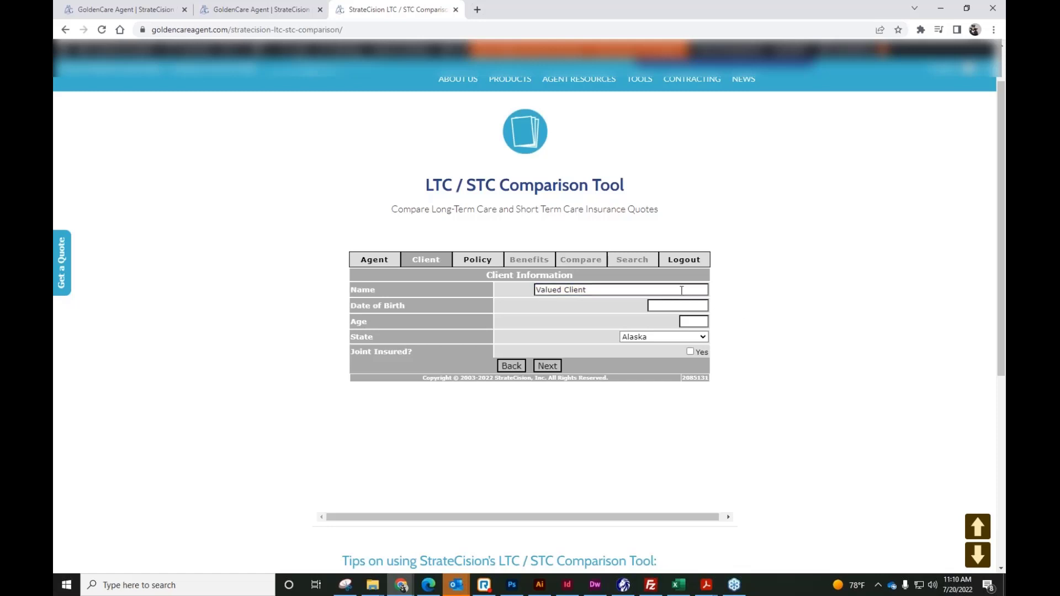
click(680, 308)
click(698, 325)
text(60)
click(665, 337)
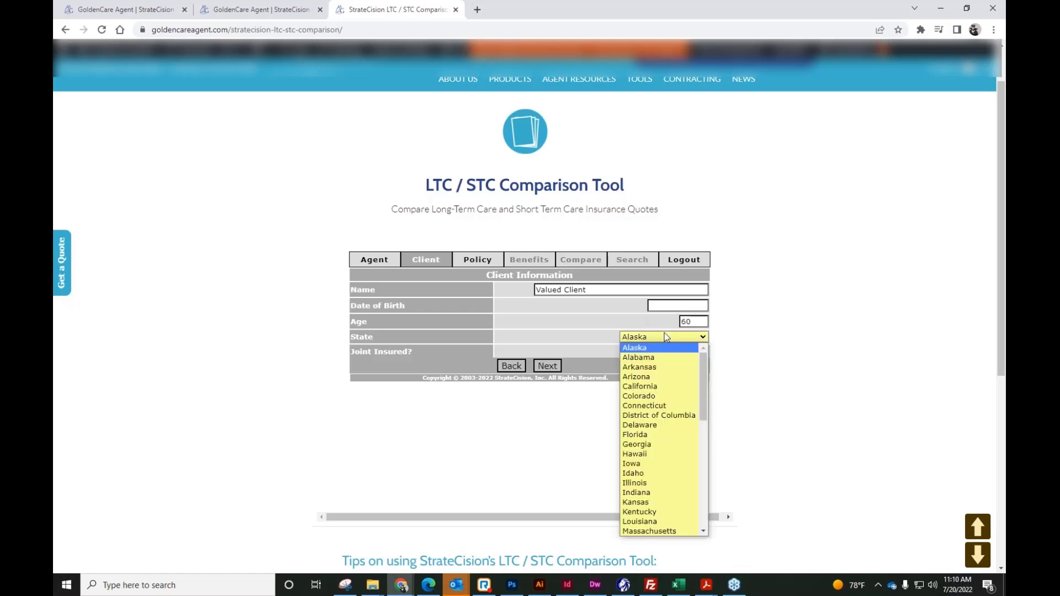
click(665, 463)
click(740, 392)
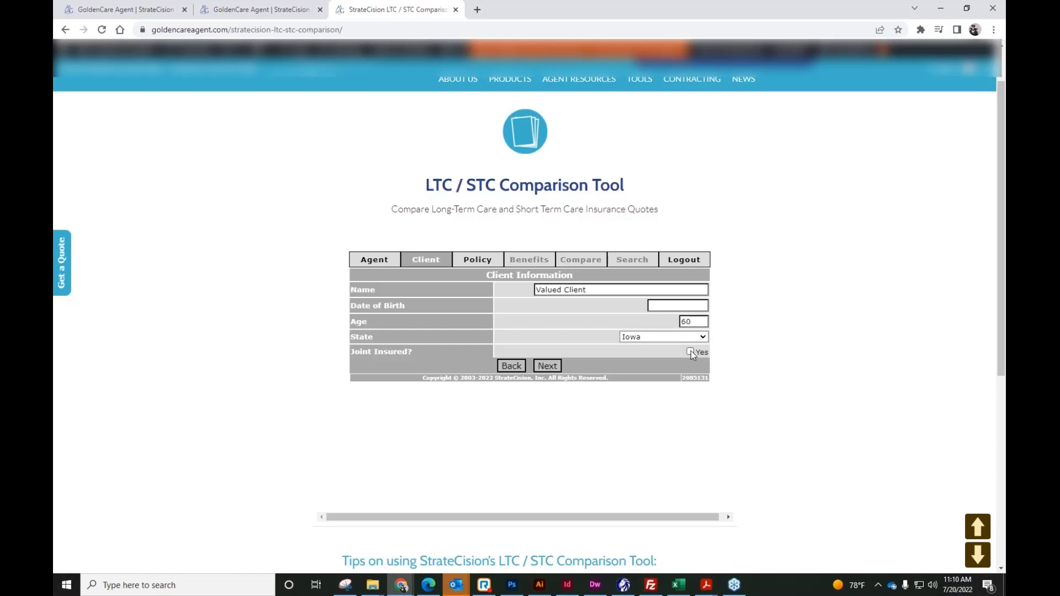
Step: Preview the extra fields for a joint insured, leave that option off and proceed to the policy selection
click(690, 351)
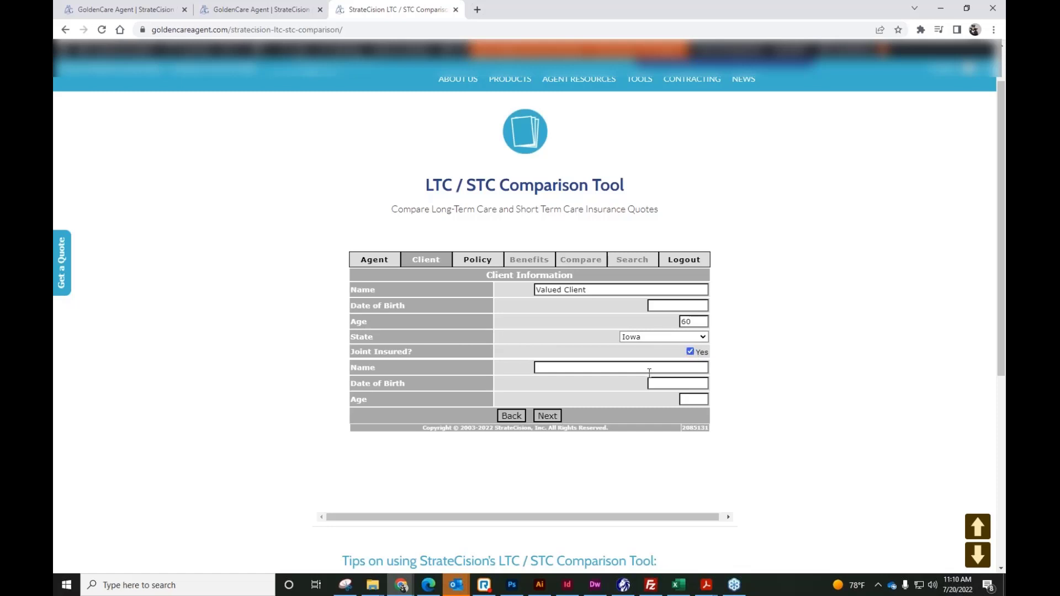
click(689, 352)
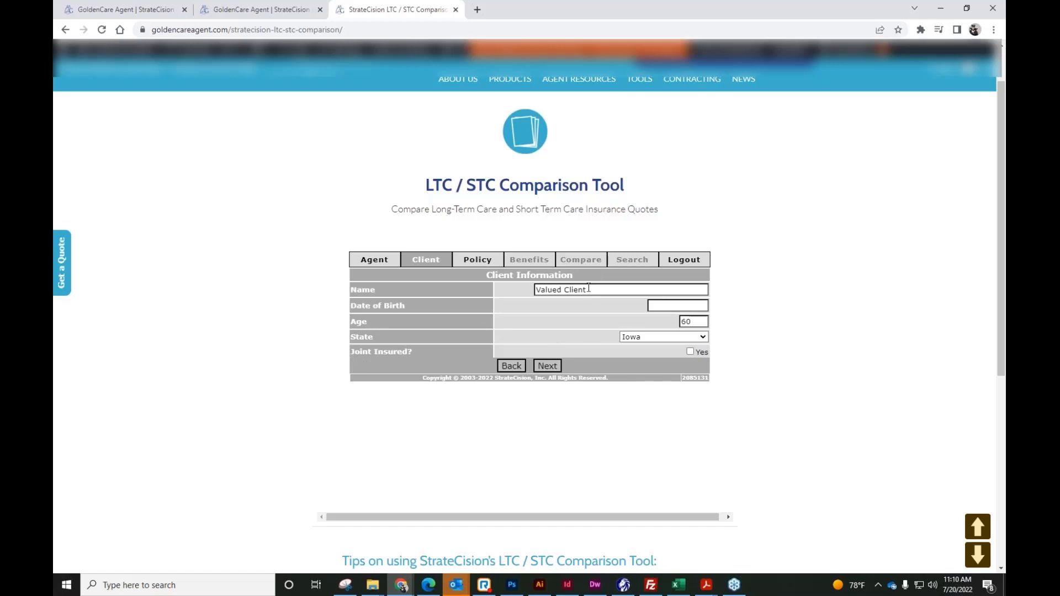
click(545, 366)
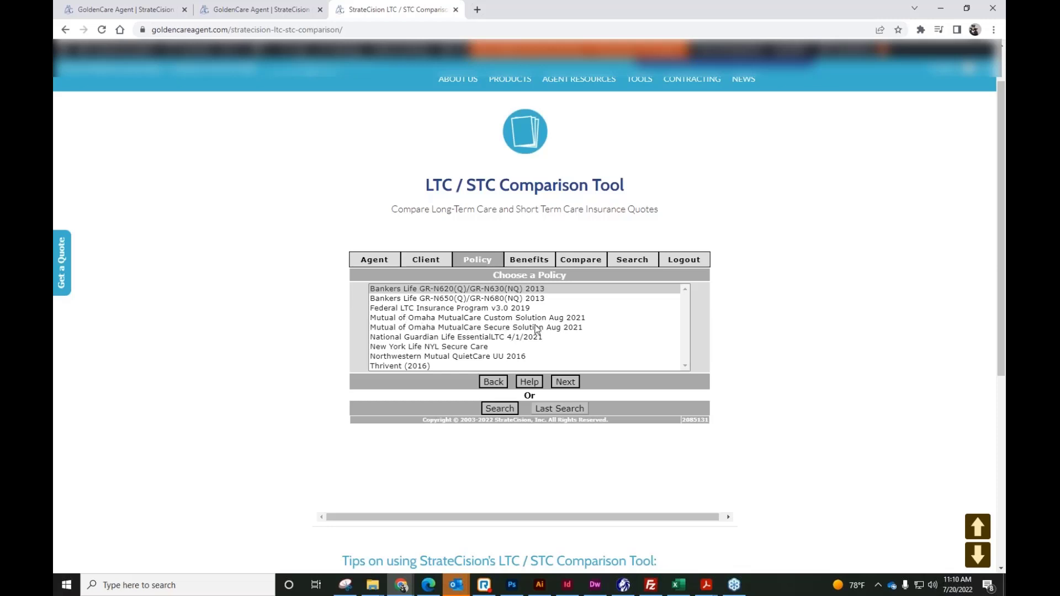
Step: Choose the Mutual of Omaha MutualCare Custom Solution Aug 2021 policy and proceed to its benefits
scroll(536, 330, down, 1)
scroll(301, 307, up, 1)
click(522, 319)
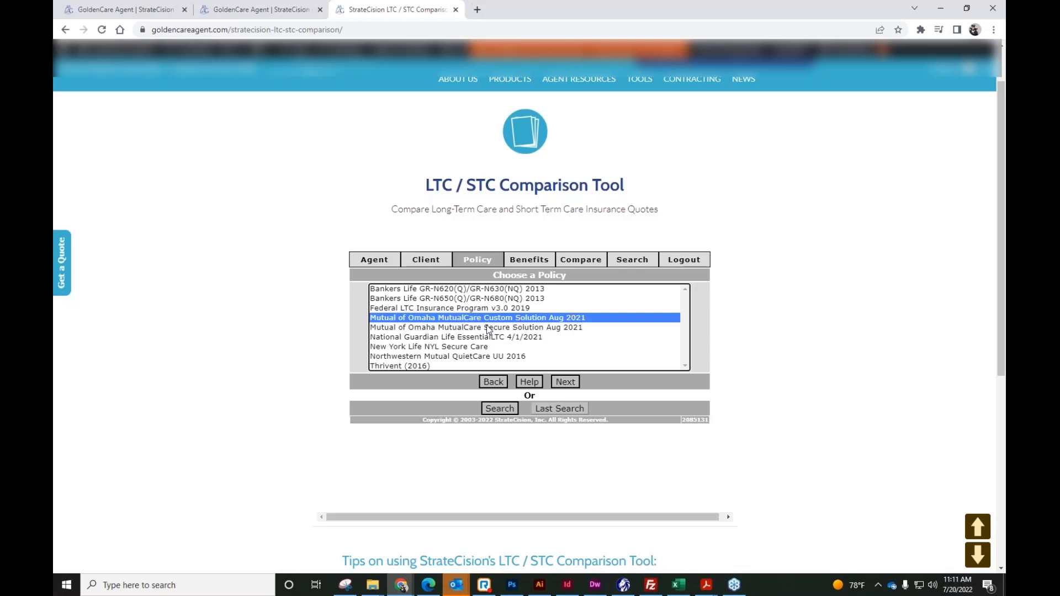
click(566, 382)
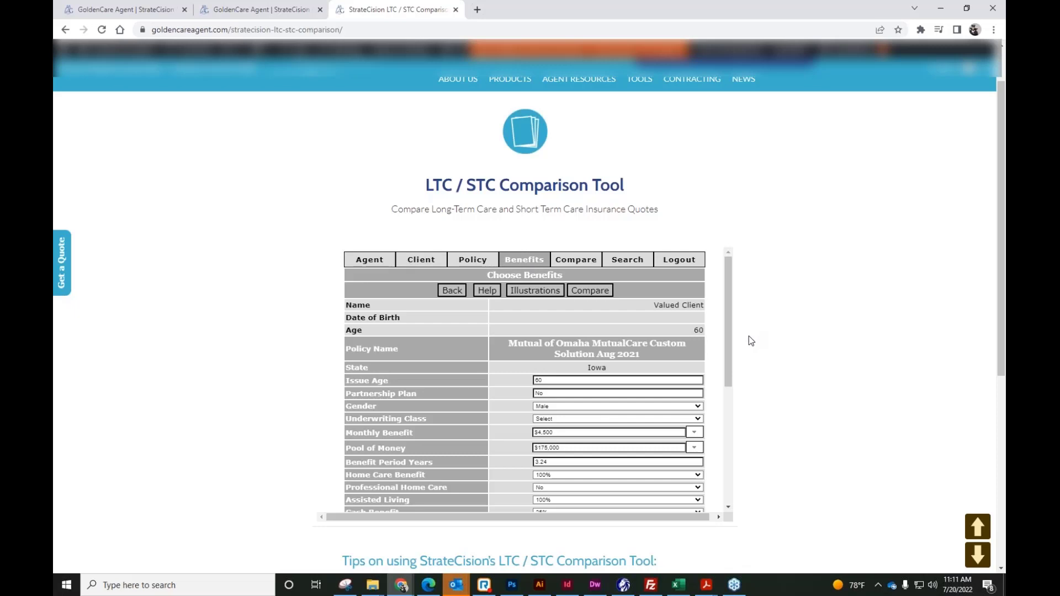
Step: Set the policy's monthly benefit to $5,000 and its pool of money to $180,000
scroll(652, 356, down, 1)
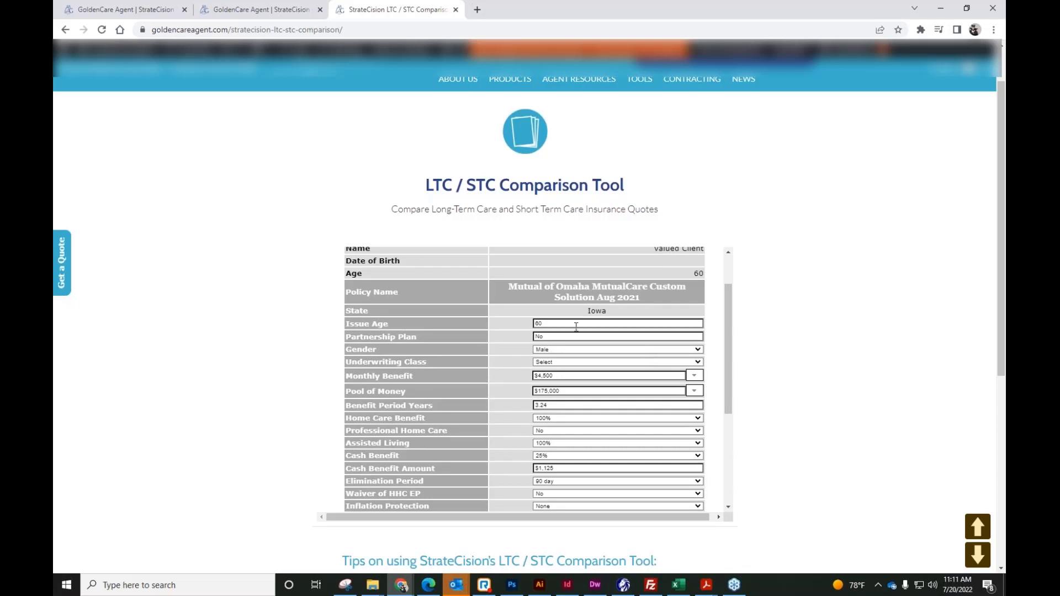
click(693, 376)
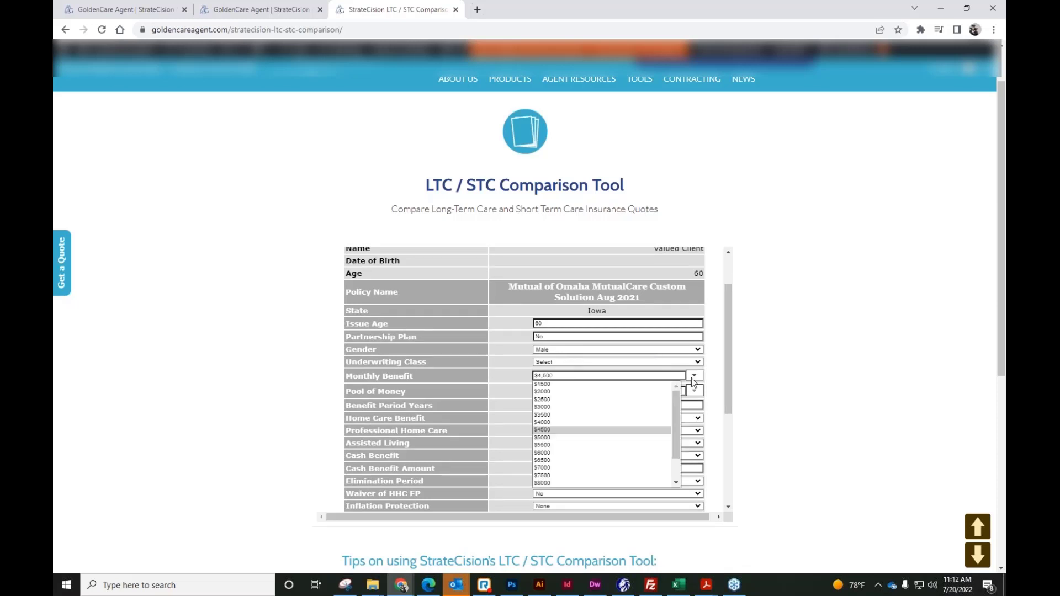
click(559, 440)
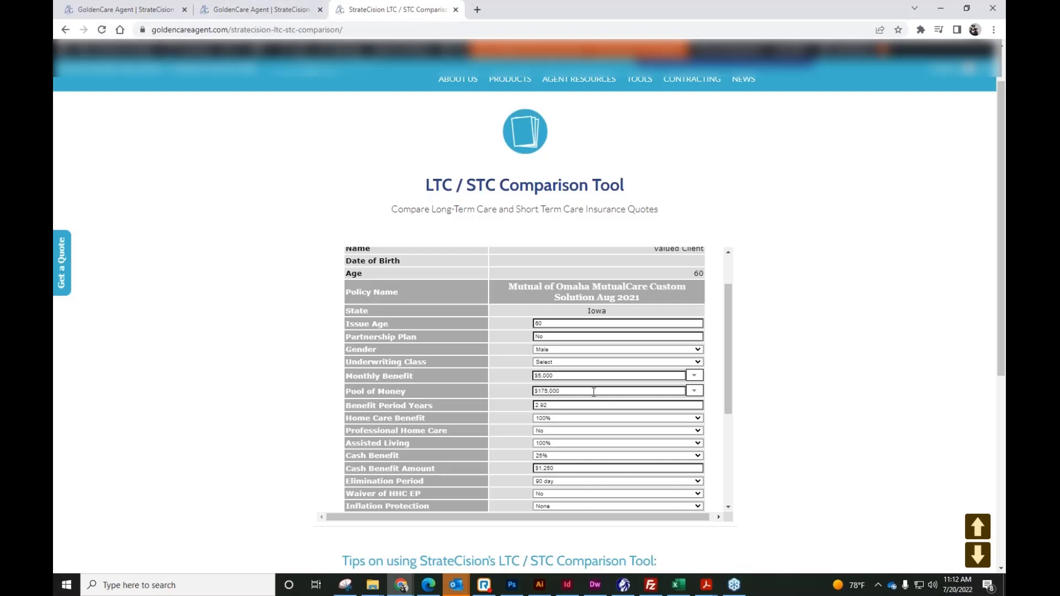
click(693, 390)
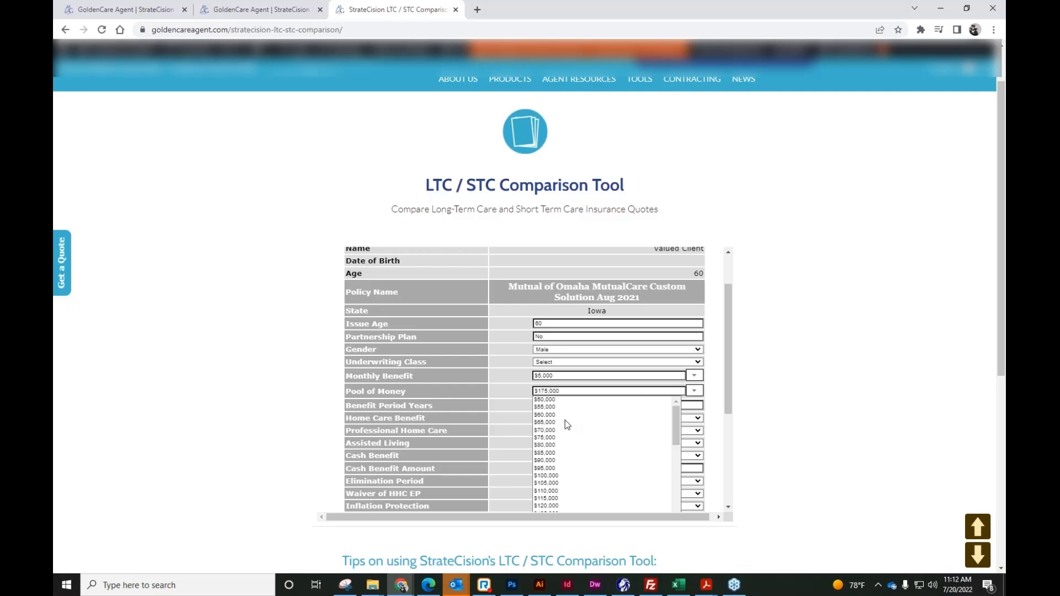
scroll(555, 481, down, 2)
scroll(555, 481, down, 3)
click(550, 484)
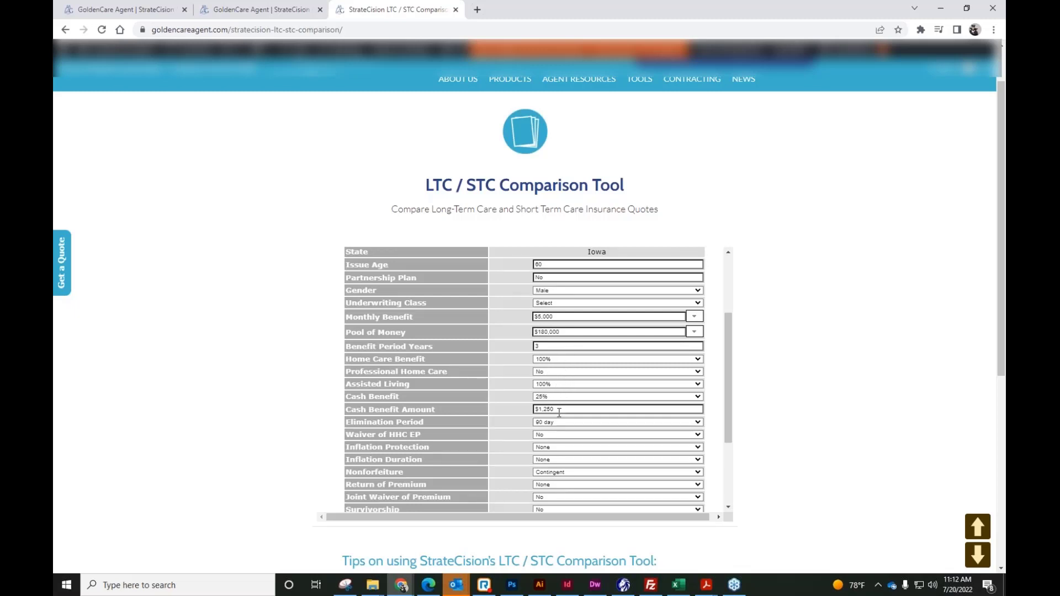
Step: Set Waiver of HHC EP to Yes and Inflation Protection to 3% Compound
click(560, 436)
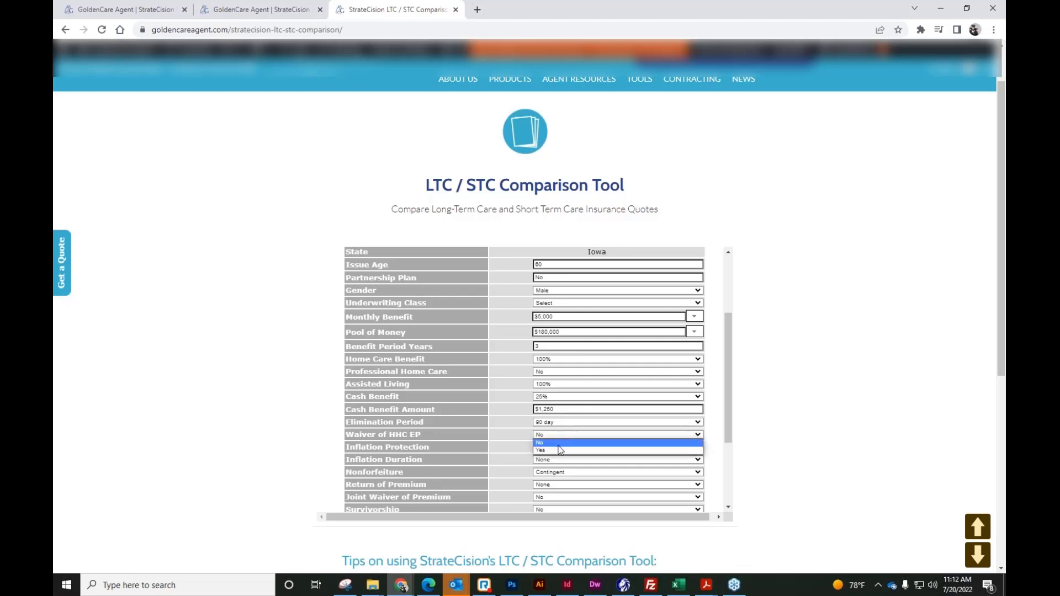
click(560, 451)
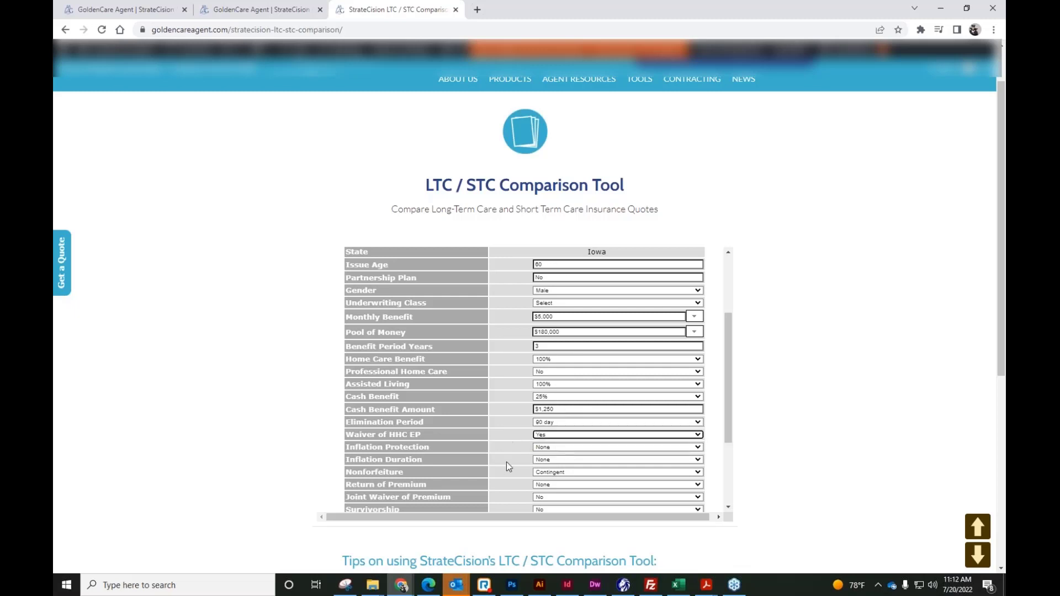
click(559, 449)
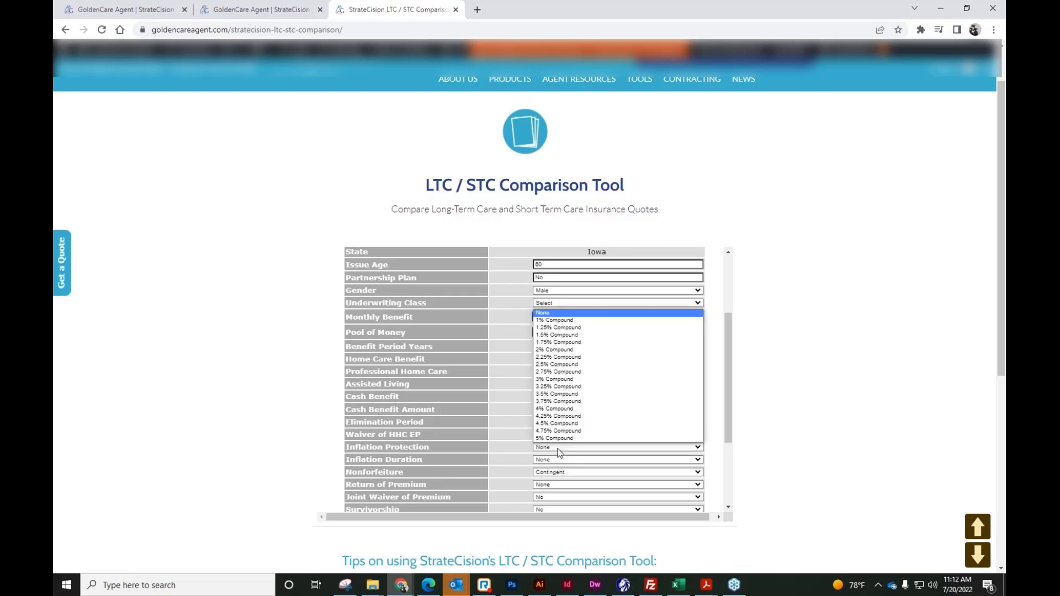
click(557, 380)
Step: Calculate the annual premium for the Mutual of Omaha policy with the chosen benefits
scroll(706, 423, down, 1)
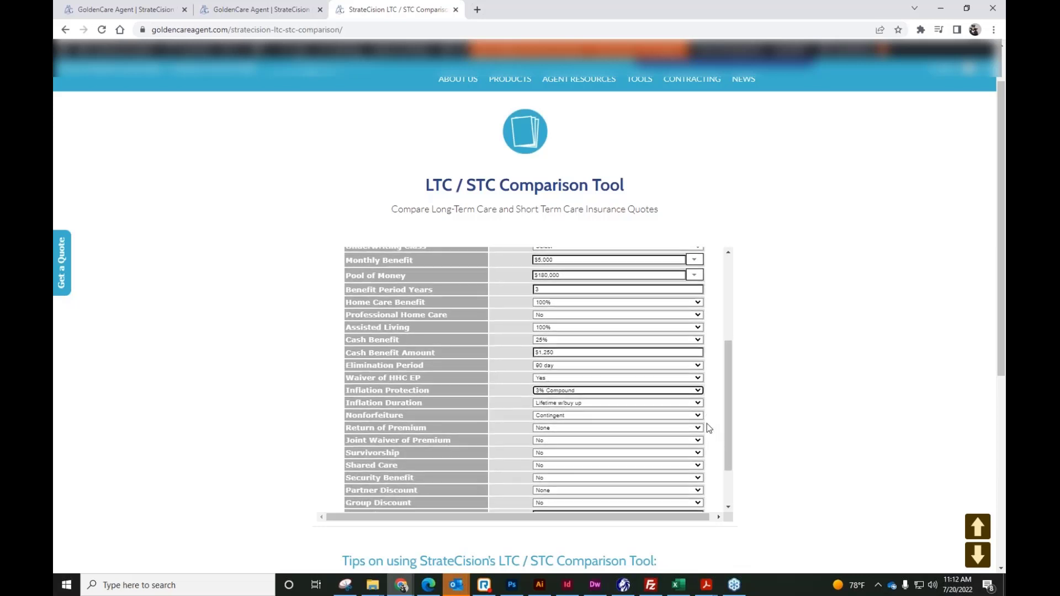
scroll(707, 423, down, 1)
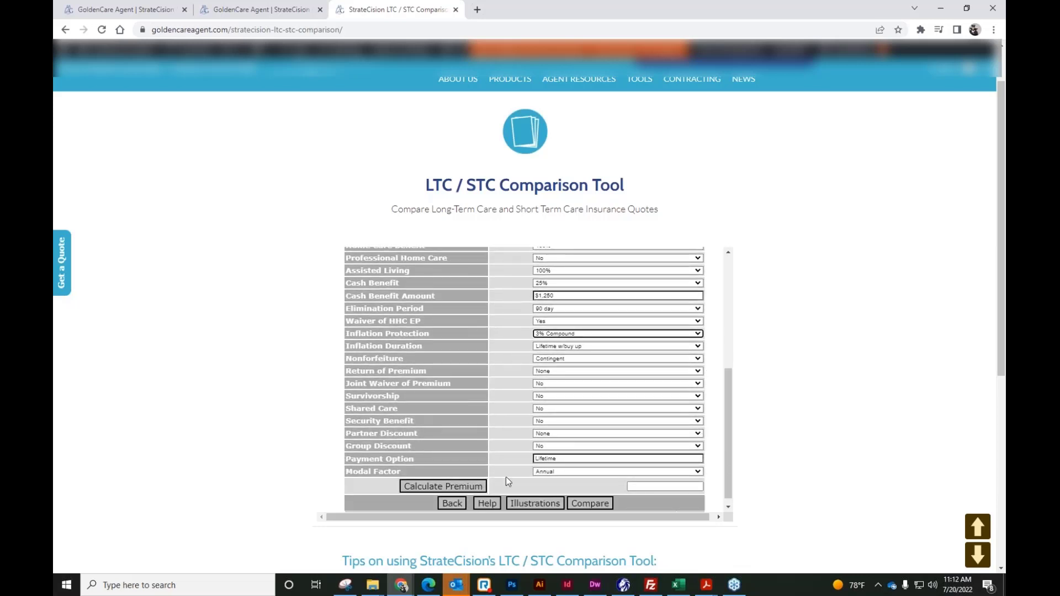
click(473, 486)
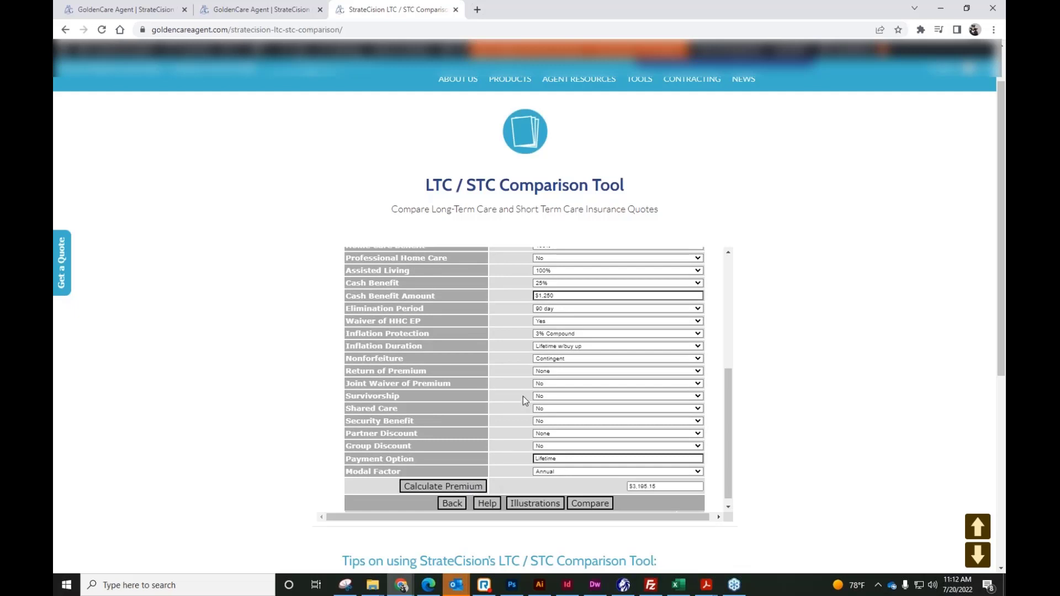
Step: Review all benefit settings of the Mutual of Omaha quote and highlight its calculated premium
scroll(522, 396, up, 1)
scroll(522, 396, up, 3)
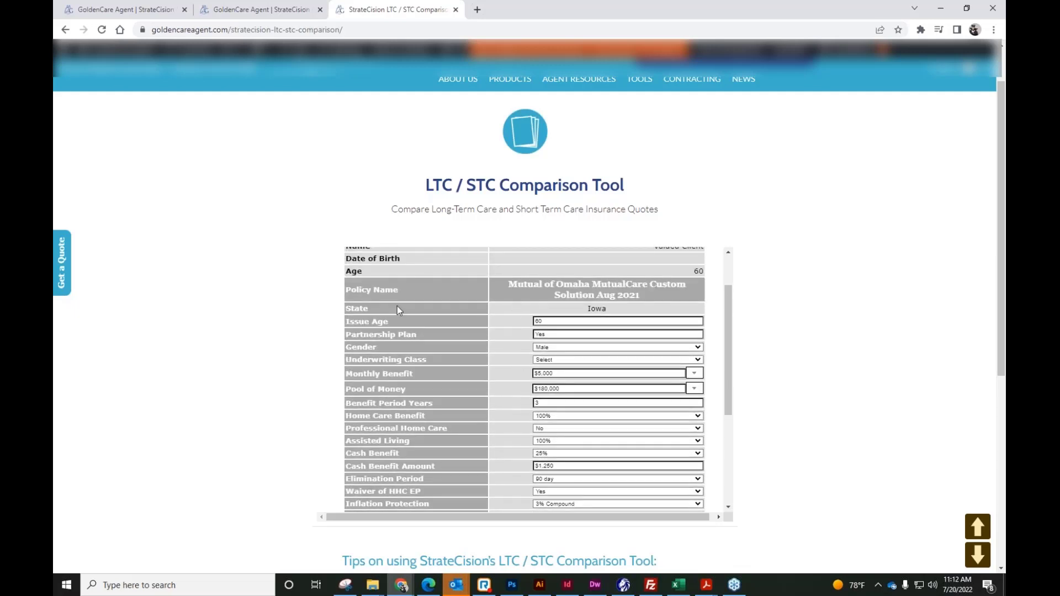
scroll(578, 309, down, 1)
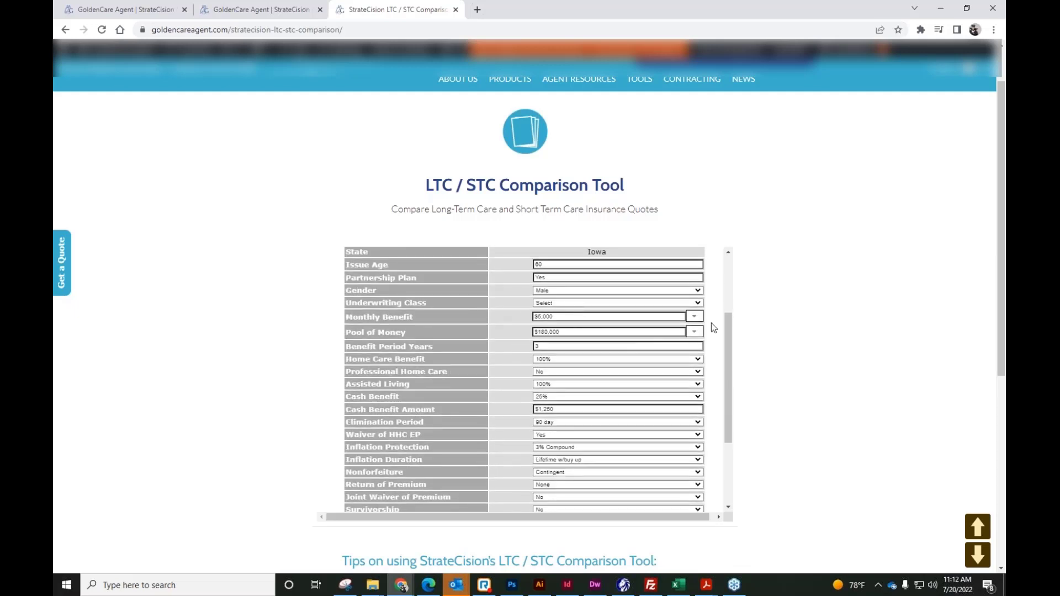
scroll(728, 322, up, 1)
scroll(729, 322, up, 2)
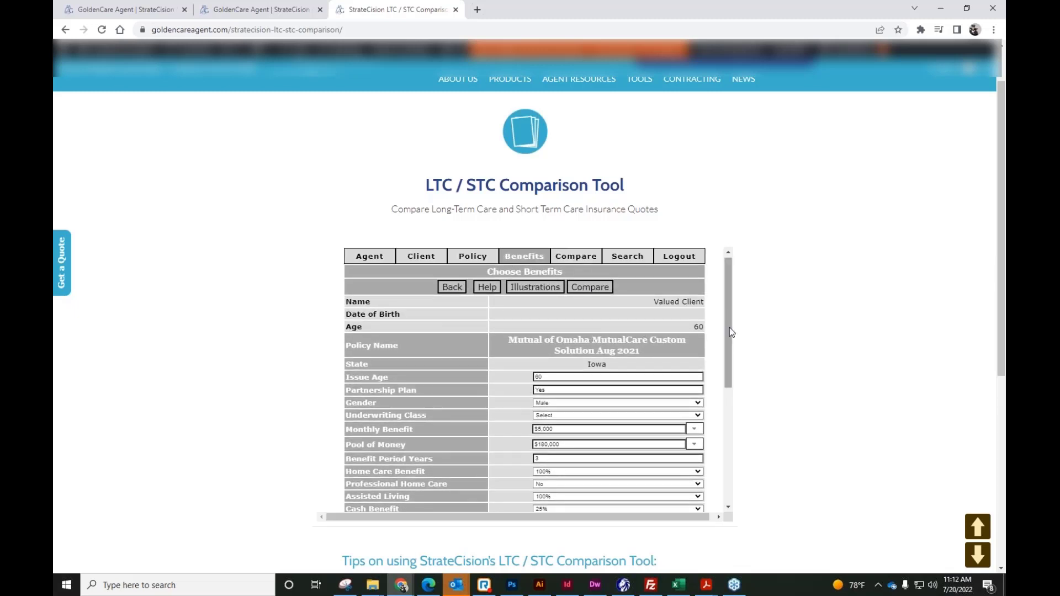
drag(730, 331, 733, 452)
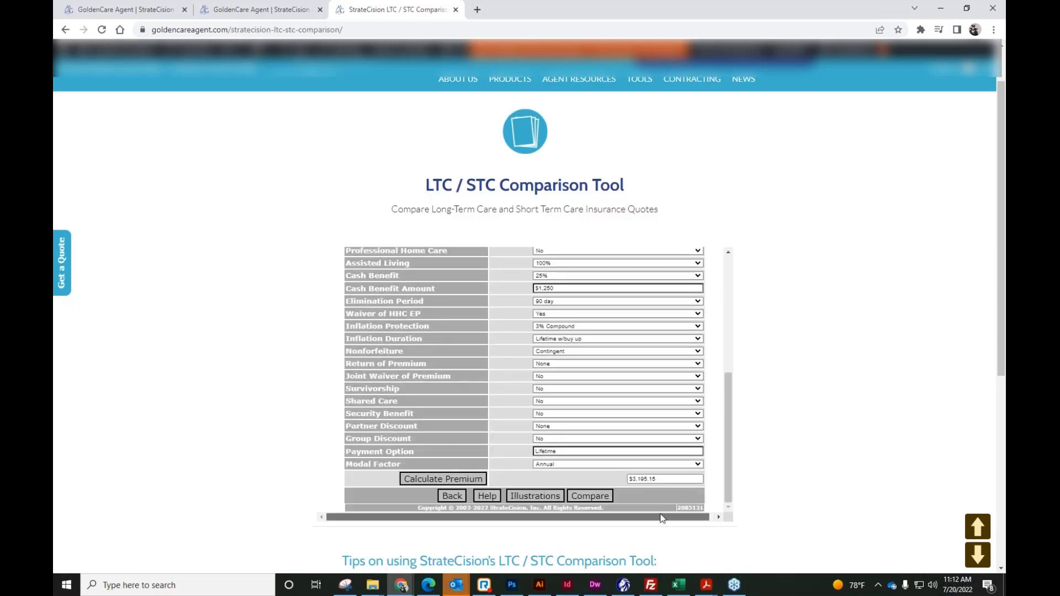
drag(727, 475, 733, 363)
scroll(635, 390, down, 5)
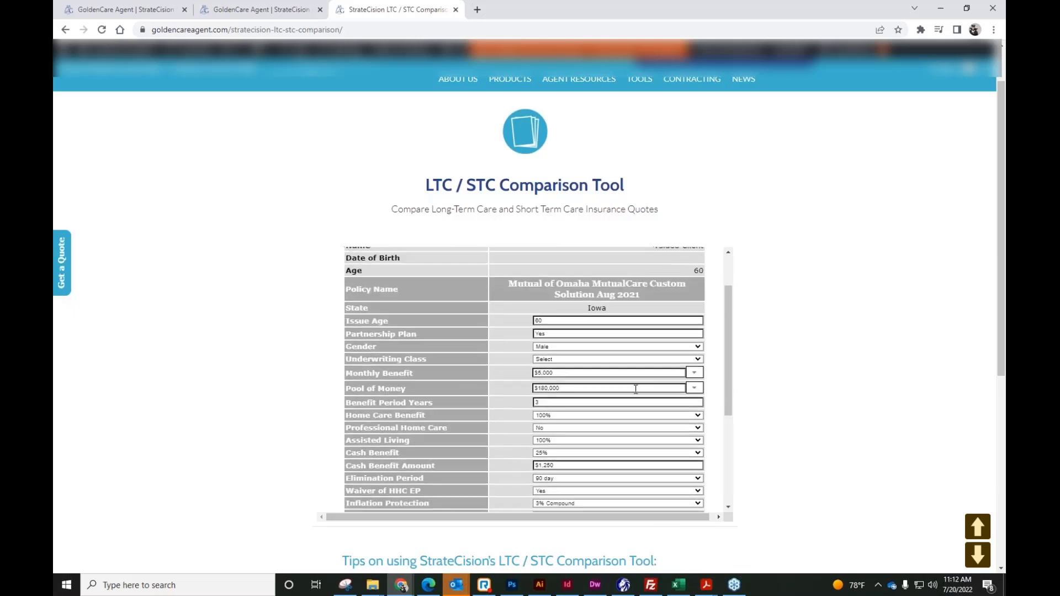
scroll(635, 390, down, 1)
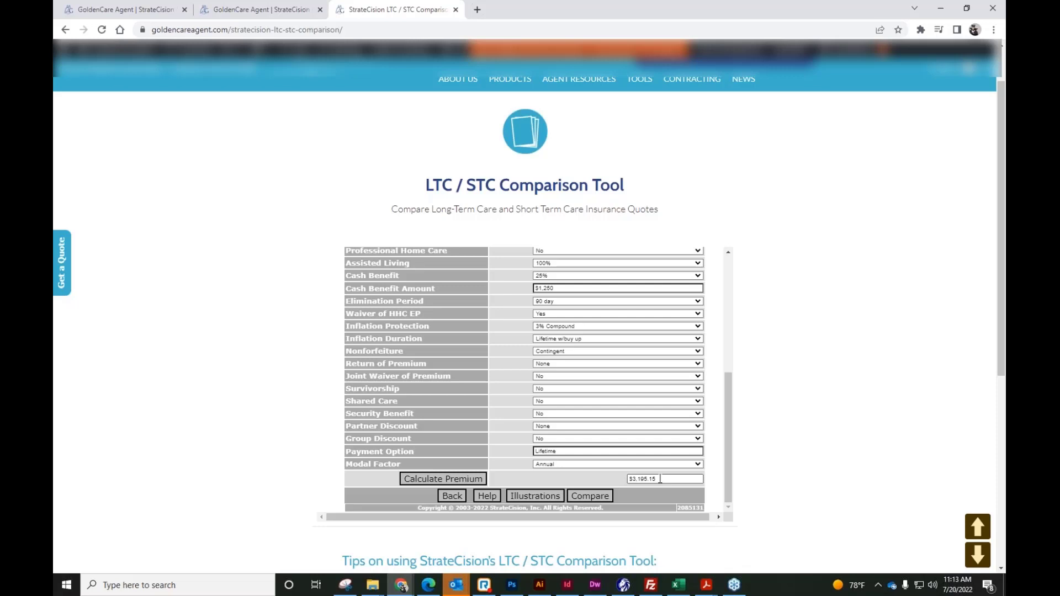
drag(660, 479, 607, 480)
Step: Read the pop-up explanations for Professional Home Care, Issue Age and the Mutual of Omaha policy name
scroll(568, 414, up, 2)
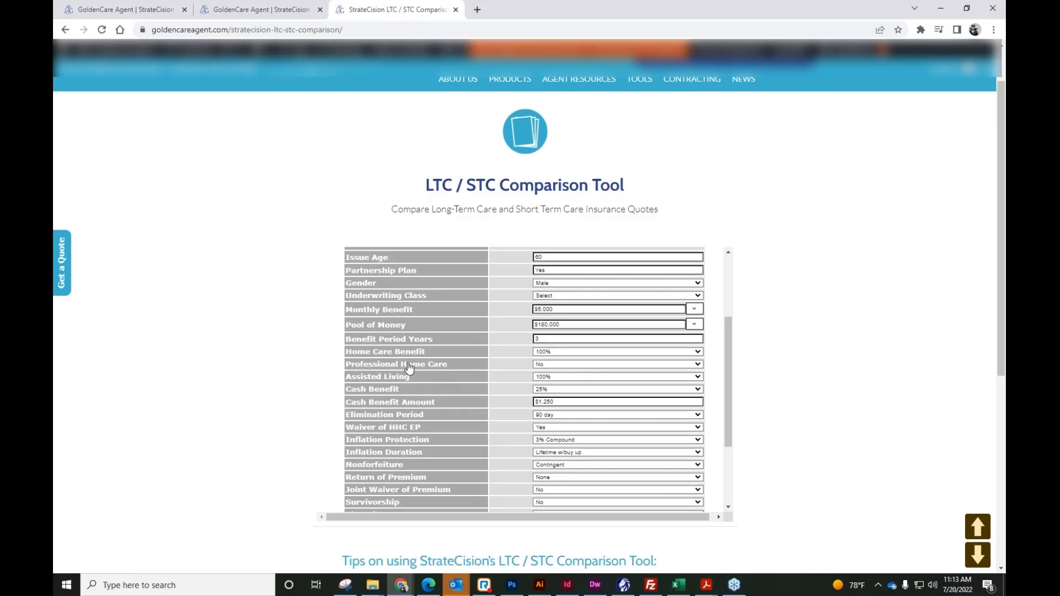
mouse_move(408, 370)
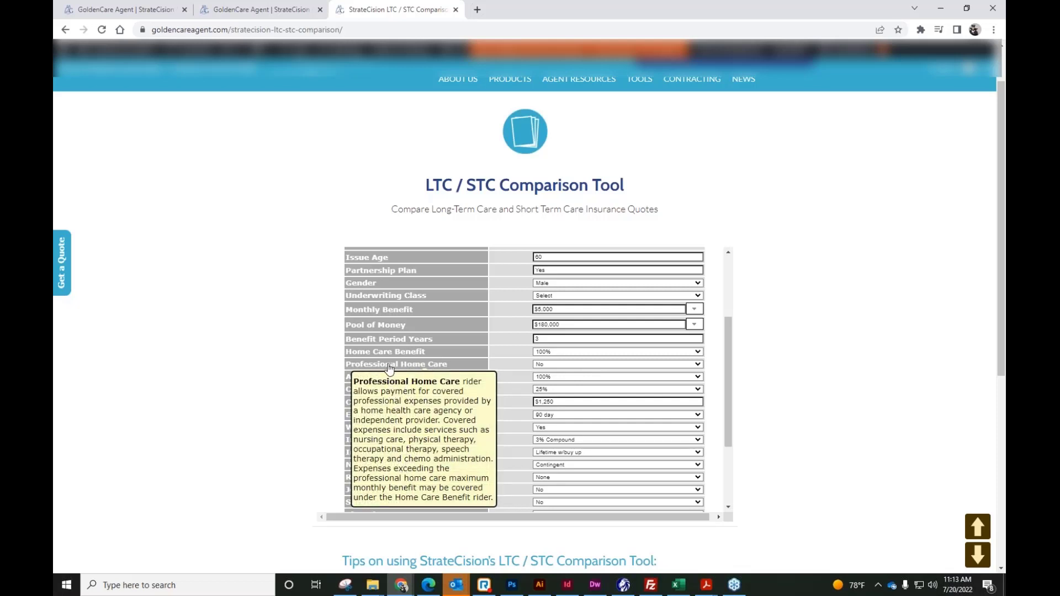
scroll(465, 352, up, 1)
mouse_move(363, 330)
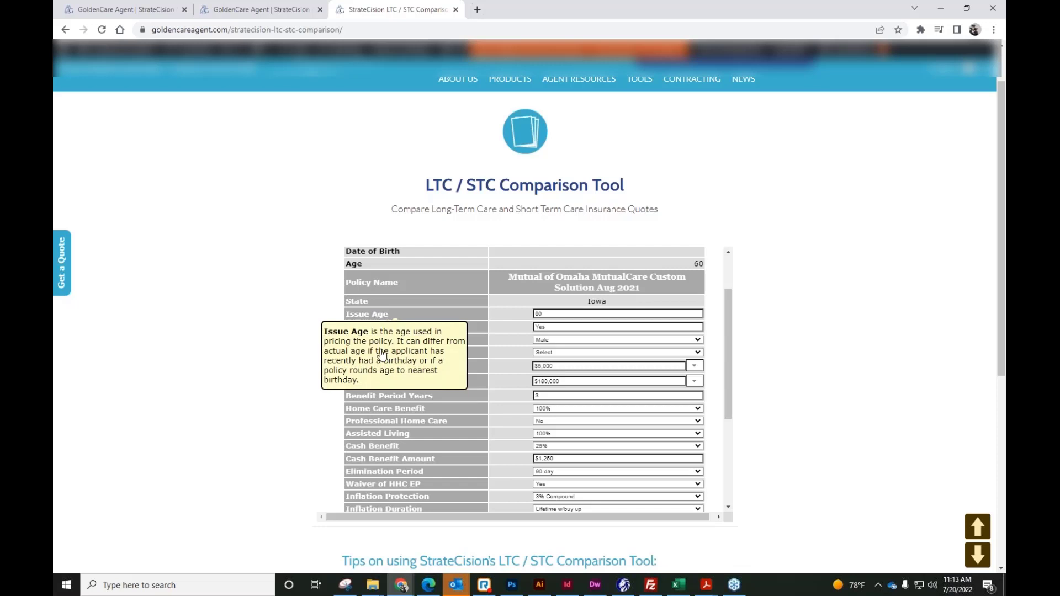
mouse_move(391, 434)
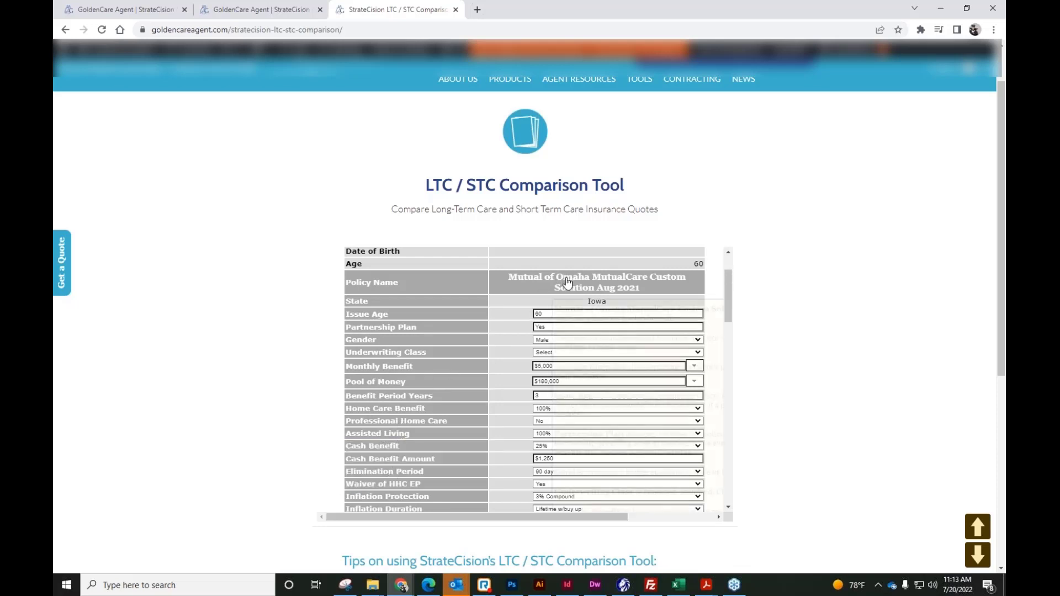
mouse_move(567, 282)
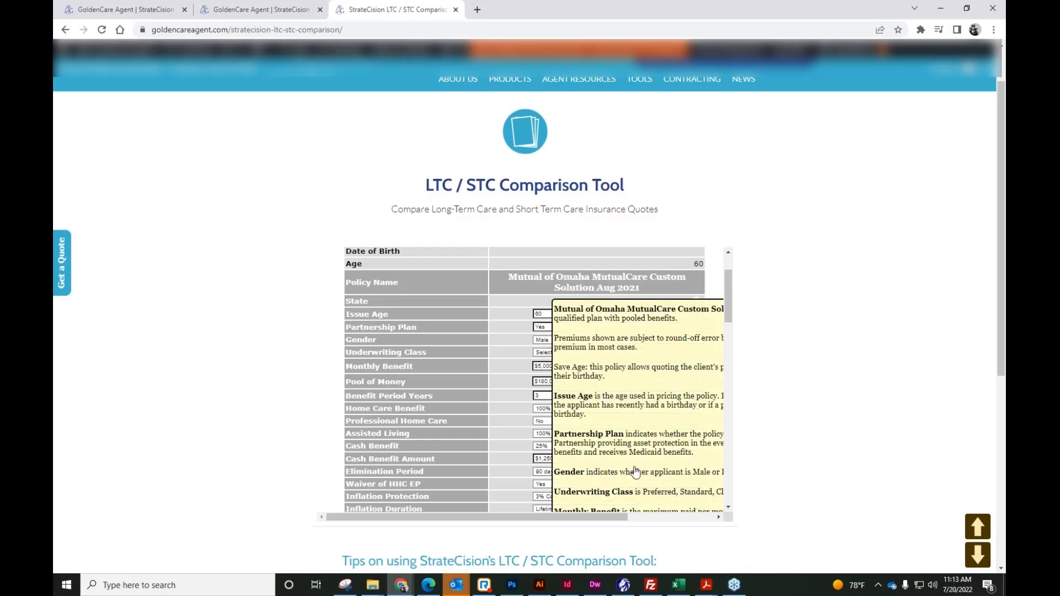
Step: Read the full pop-up explanation of the Mutual of Omaha policy and its benefit terms, and dismiss it
drag(616, 517, 703, 519)
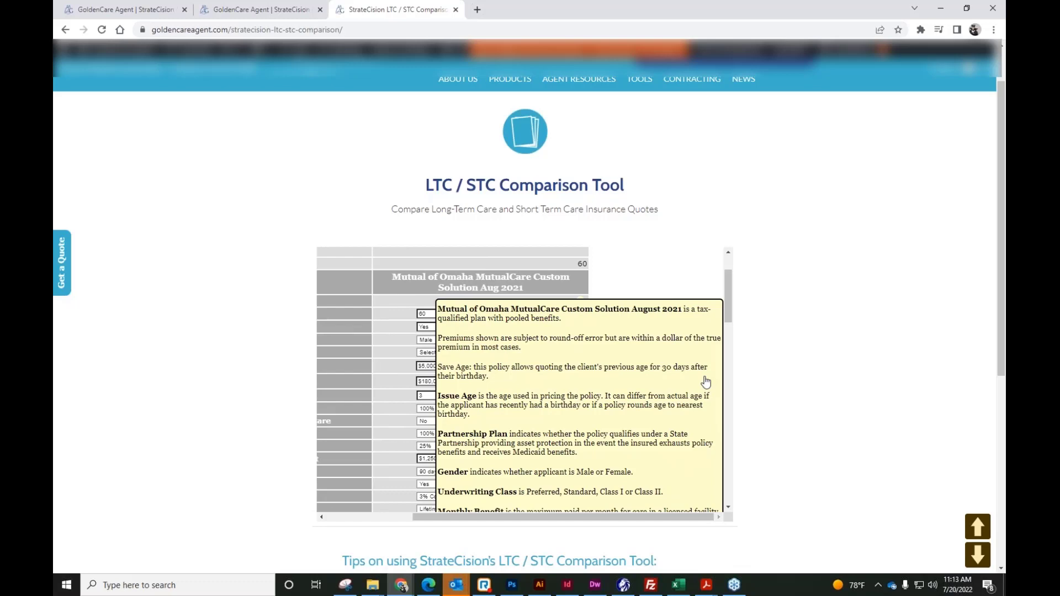
scroll(705, 381, down, 5)
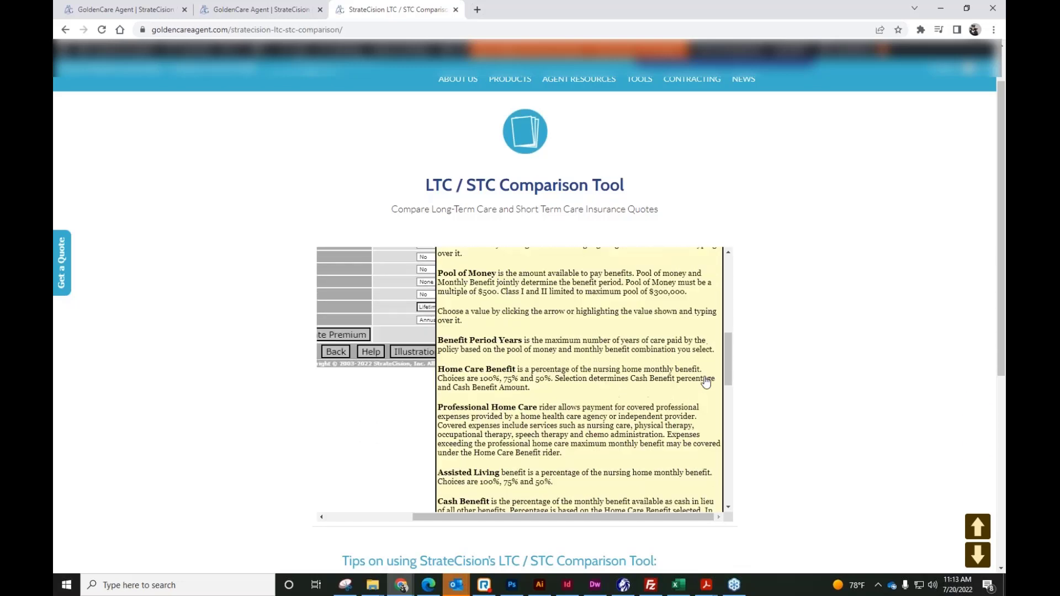
scroll(705, 381, up, 6)
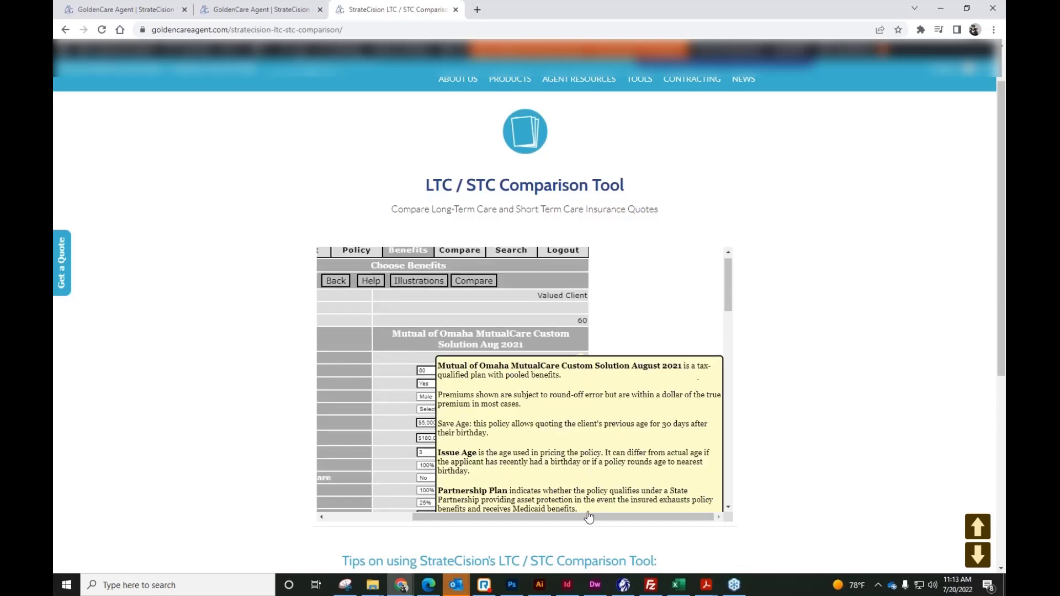
drag(587, 517, 501, 518)
scroll(417, 389, down, 2)
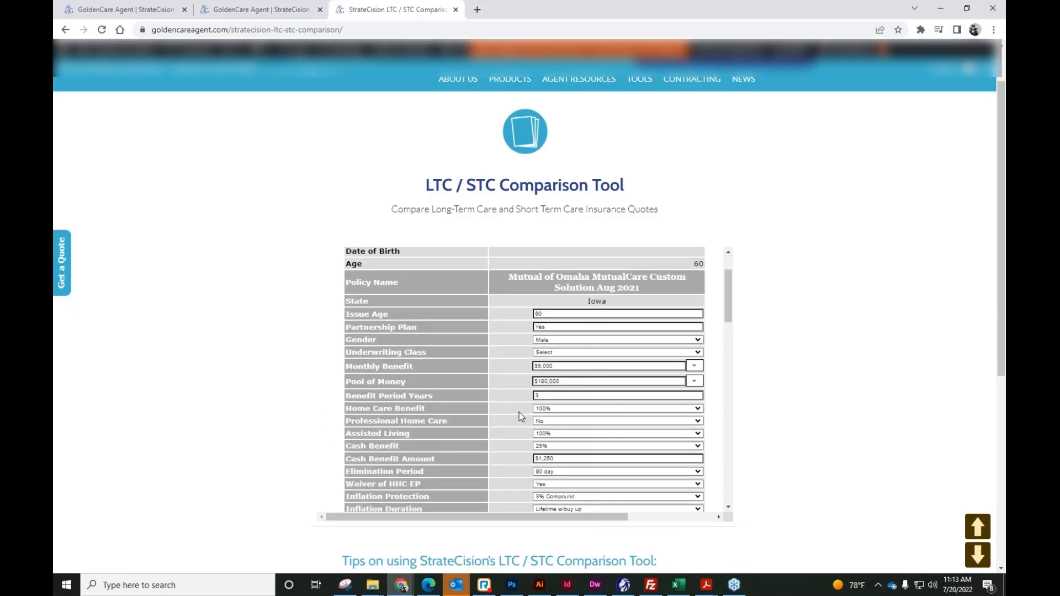
Step: Generate an illustration report for the Mutual of Omaha MutualCare Custom Solution quote with the page view enlarged
scroll(519, 412, down, 4)
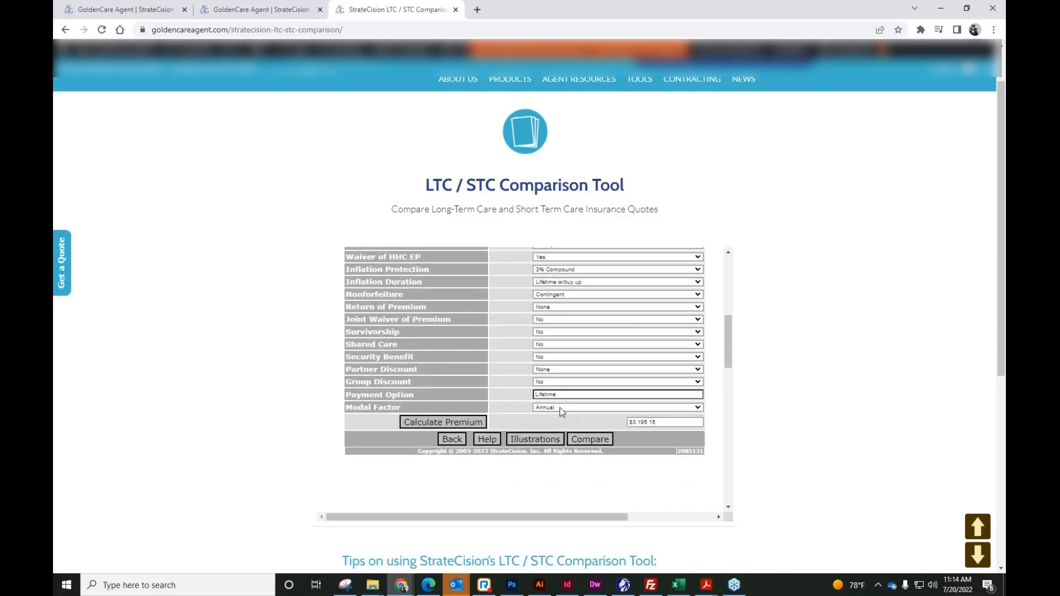
key(ctrl+plus)
key(ctrl+plus)
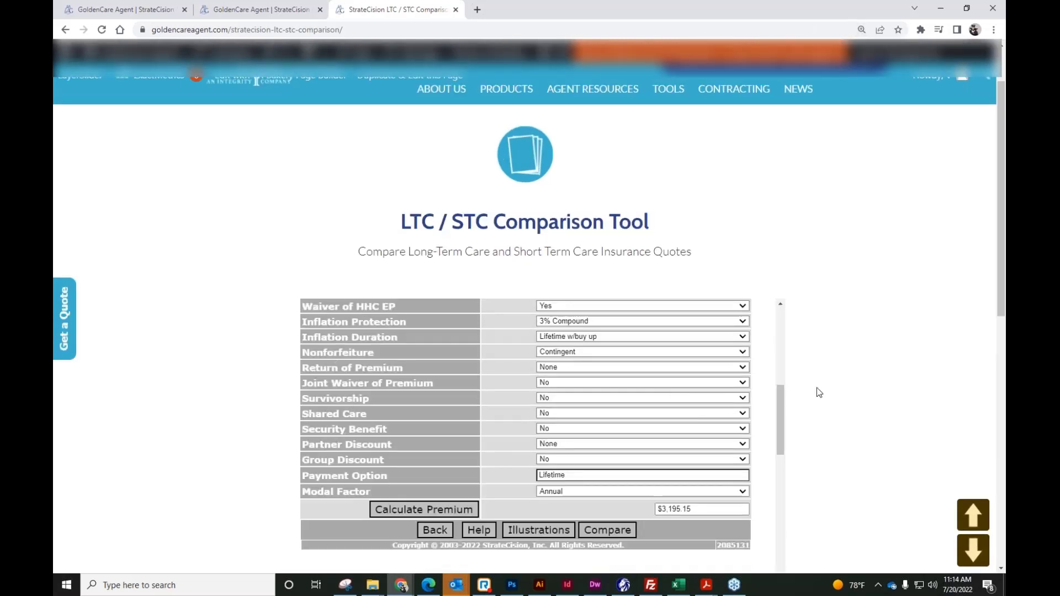
scroll(816, 388, down, 1)
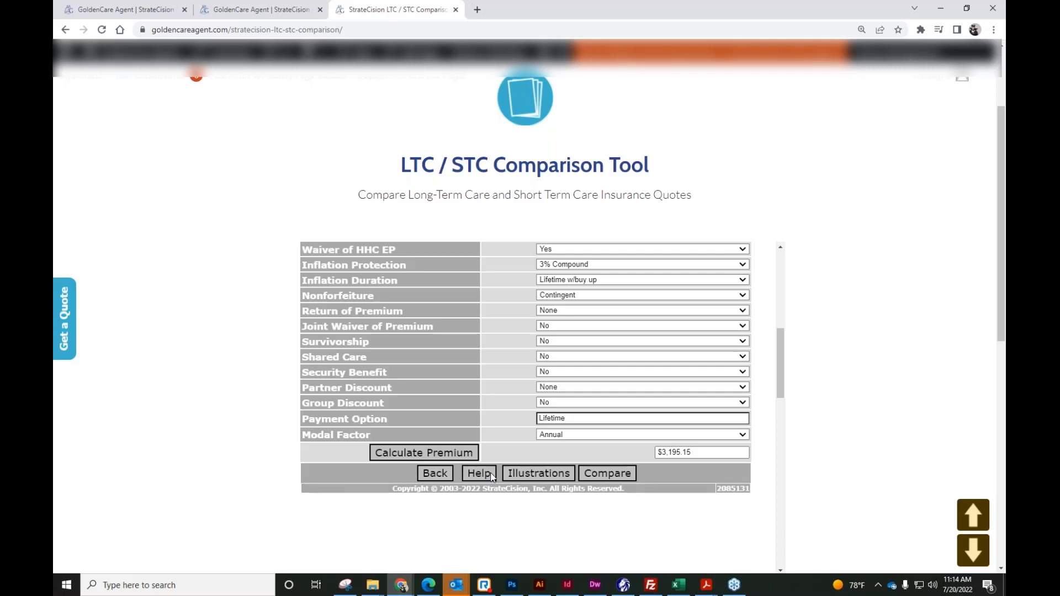
click(543, 476)
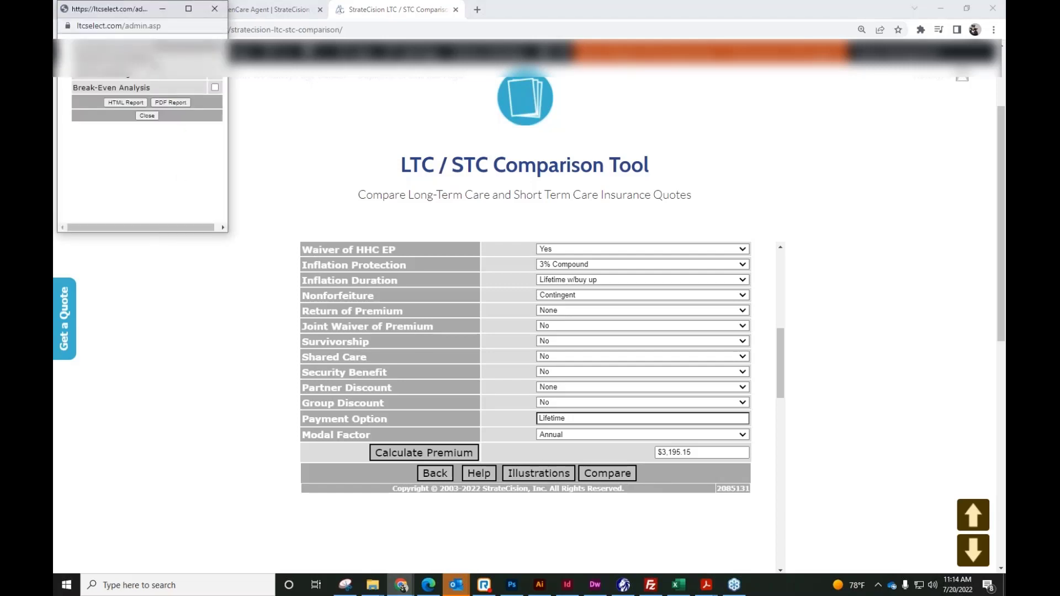
click(126, 103)
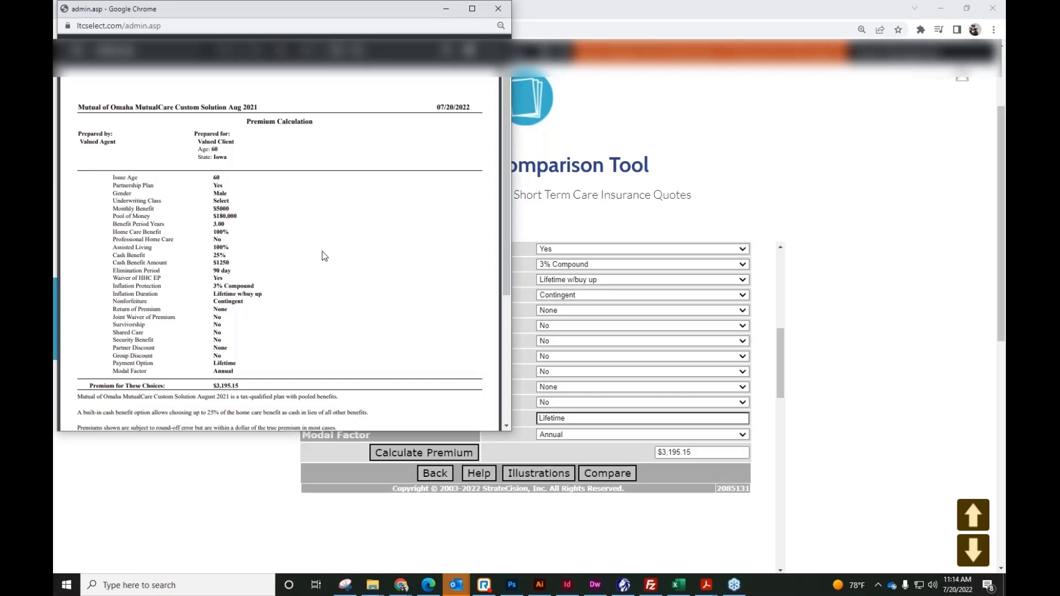
Step: Review the chosen benefits, premium and disclaimers in the Premium Calculation report, and close the report
scroll(324, 256, down, 2)
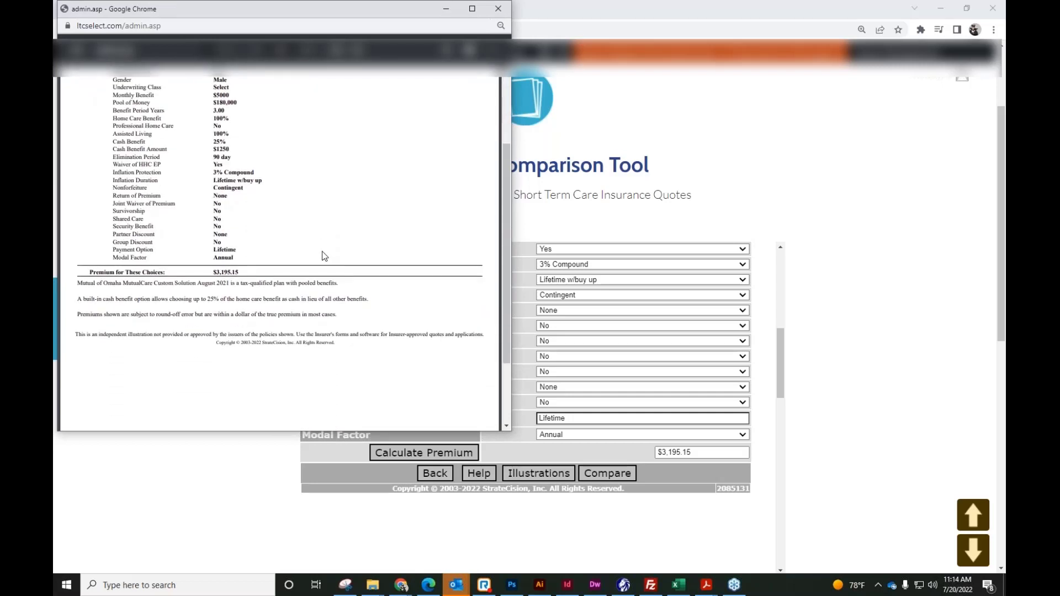
scroll(324, 256, up, 1)
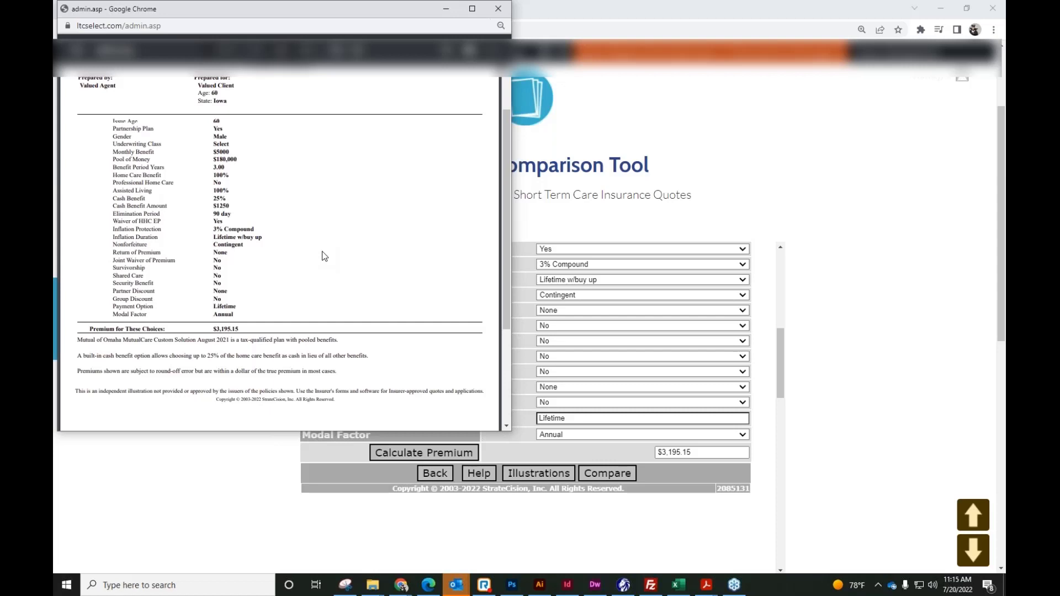
scroll(324, 255, up, 1)
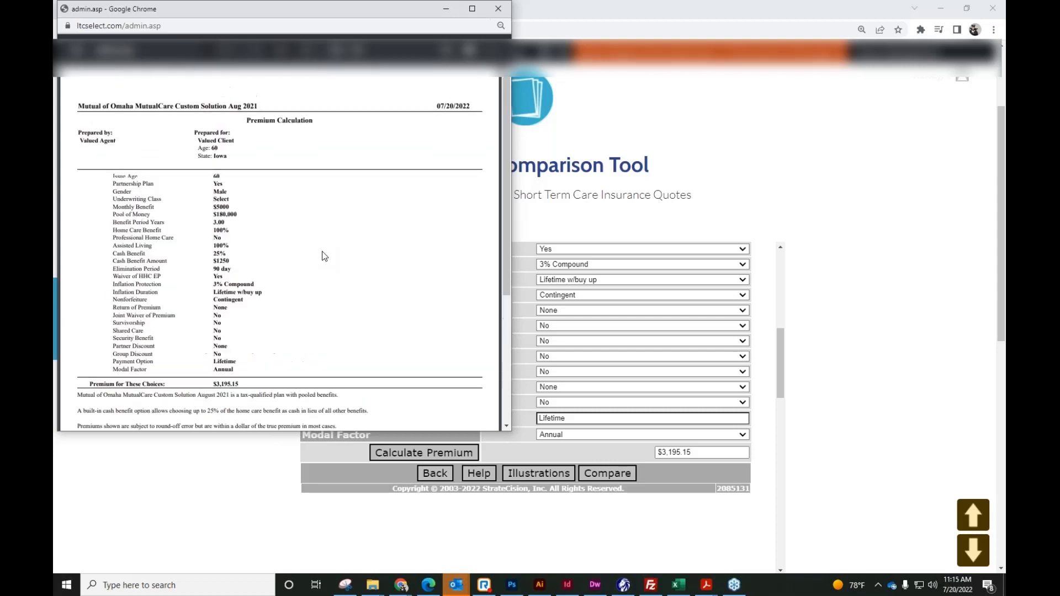
scroll(324, 256, down, 1)
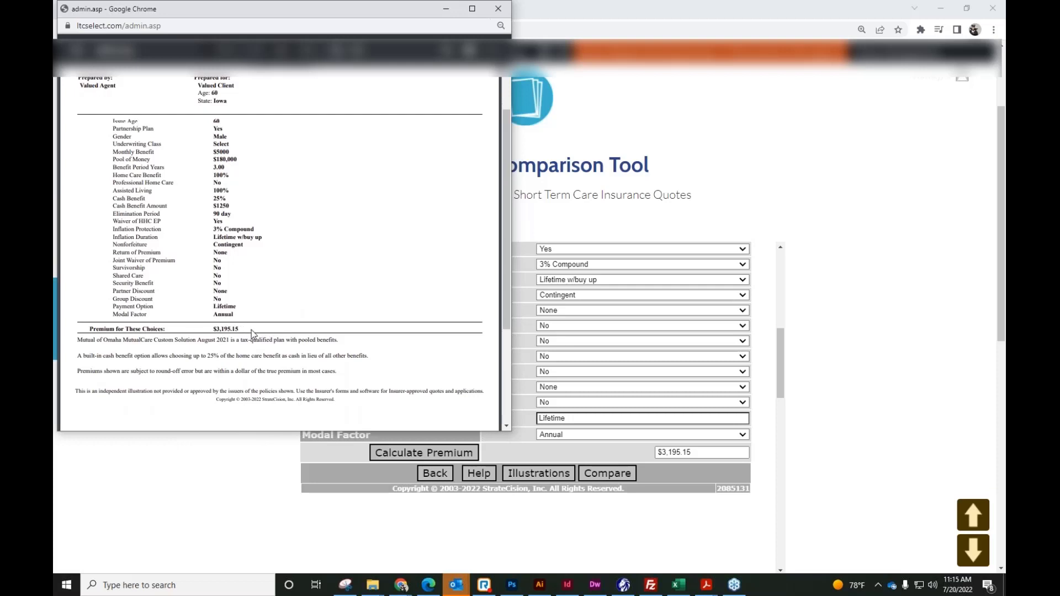
scroll(354, 205, up, 1)
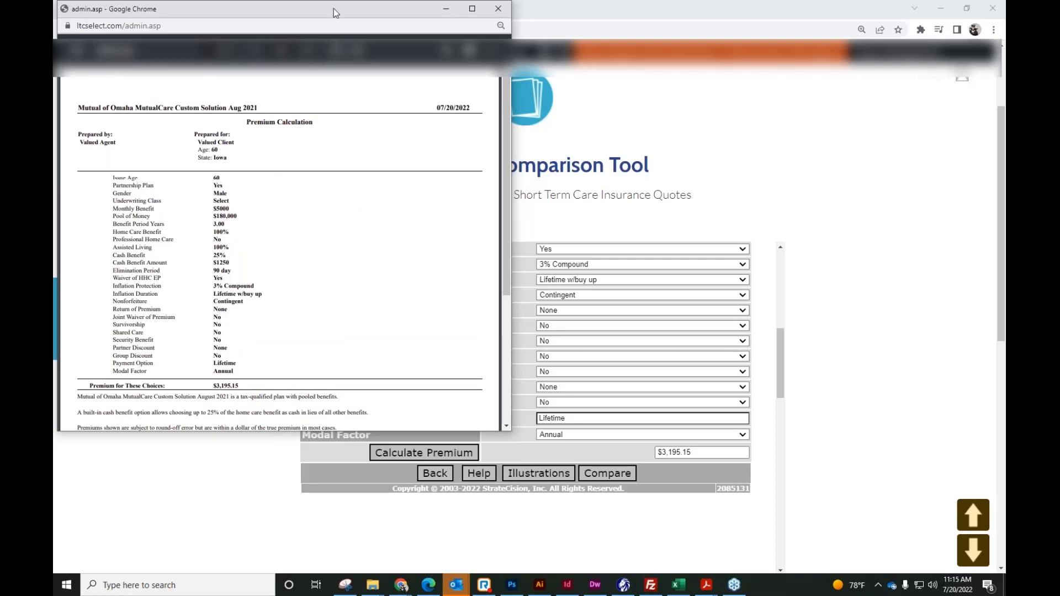
click(498, 9)
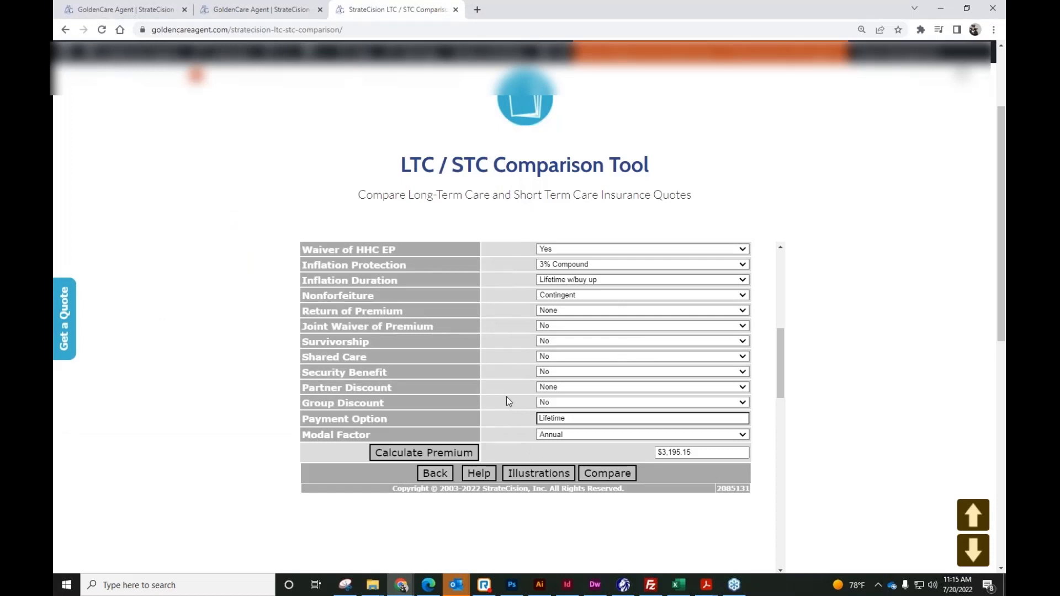
Step: Put the Mutual of Omaha quote into the comparison table and review its summarized benefits, premium and available quote actions
click(611, 475)
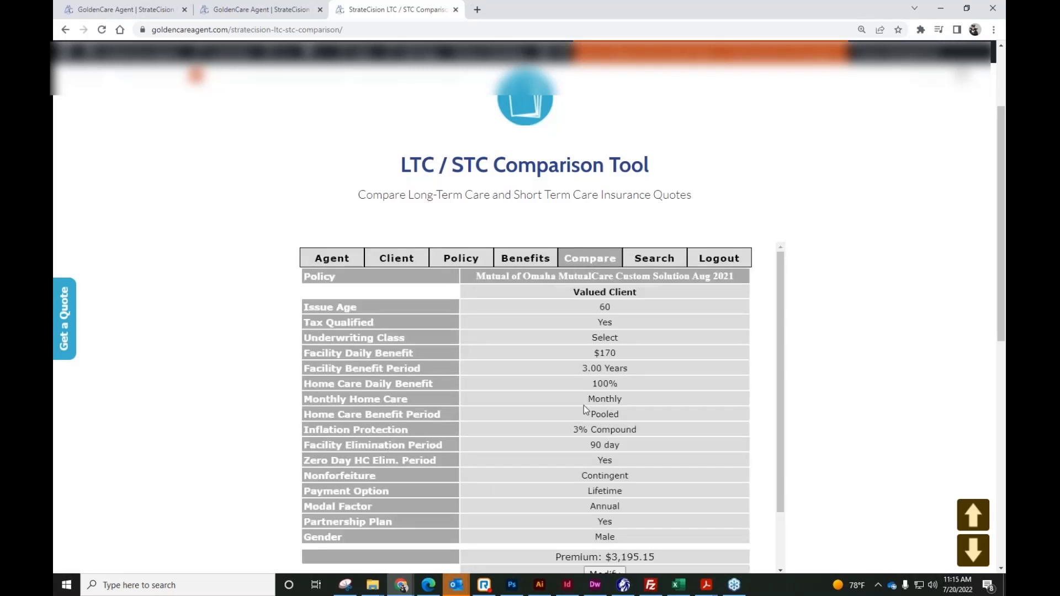
scroll(803, 407, down, 1)
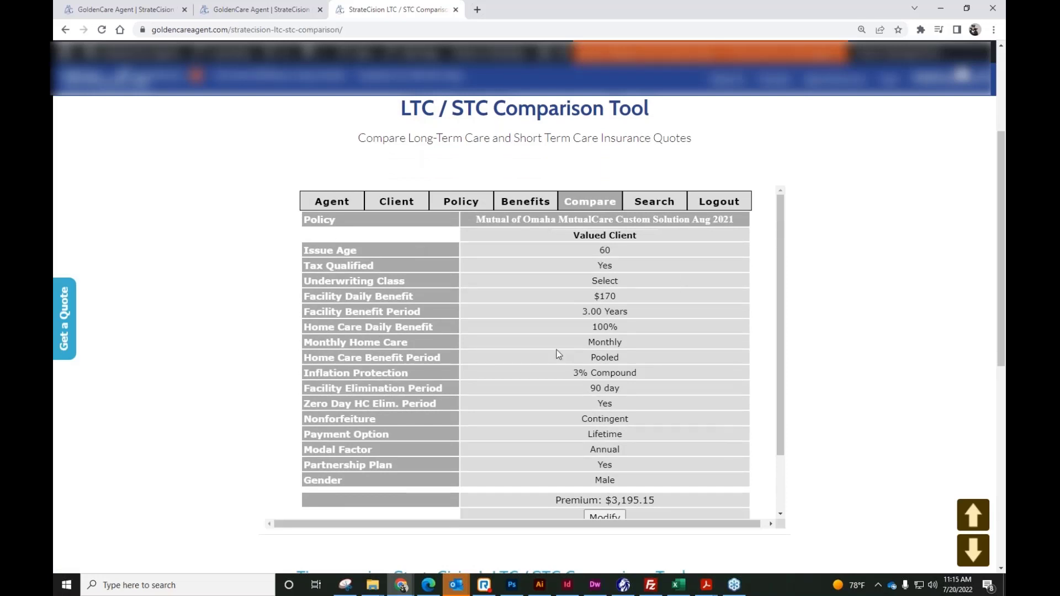
scroll(556, 351, down, 3)
scroll(524, 353, up, 2)
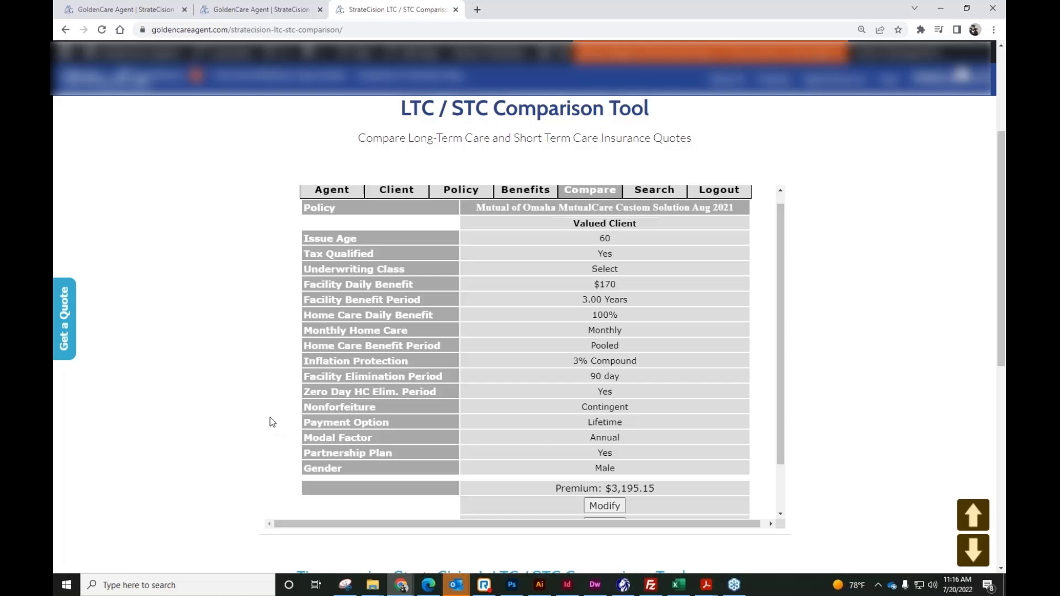
scroll(272, 422, down, 2)
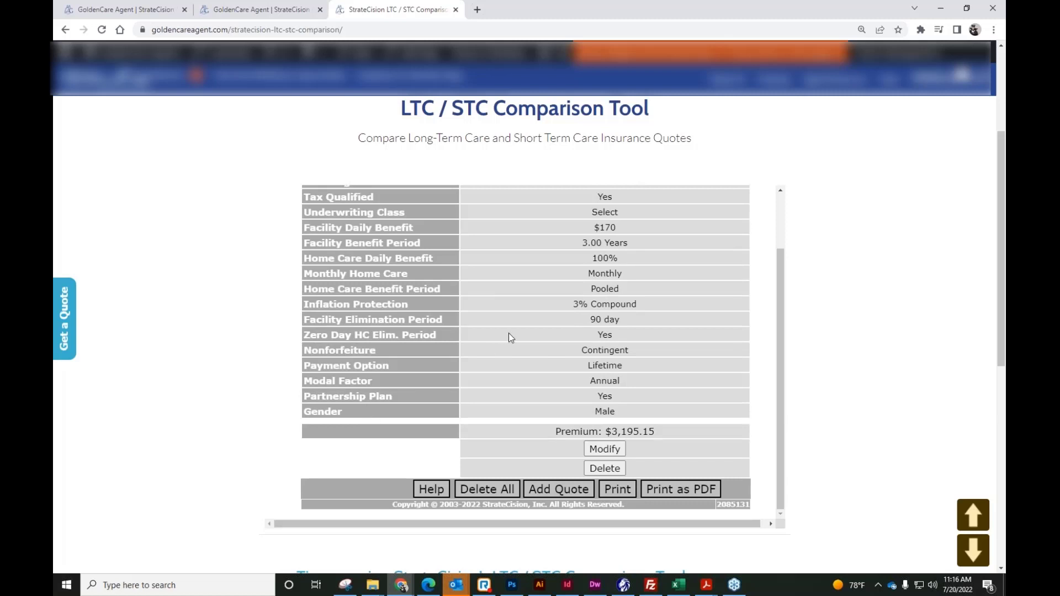
scroll(664, 319, up, 2)
scroll(664, 319, up, 1)
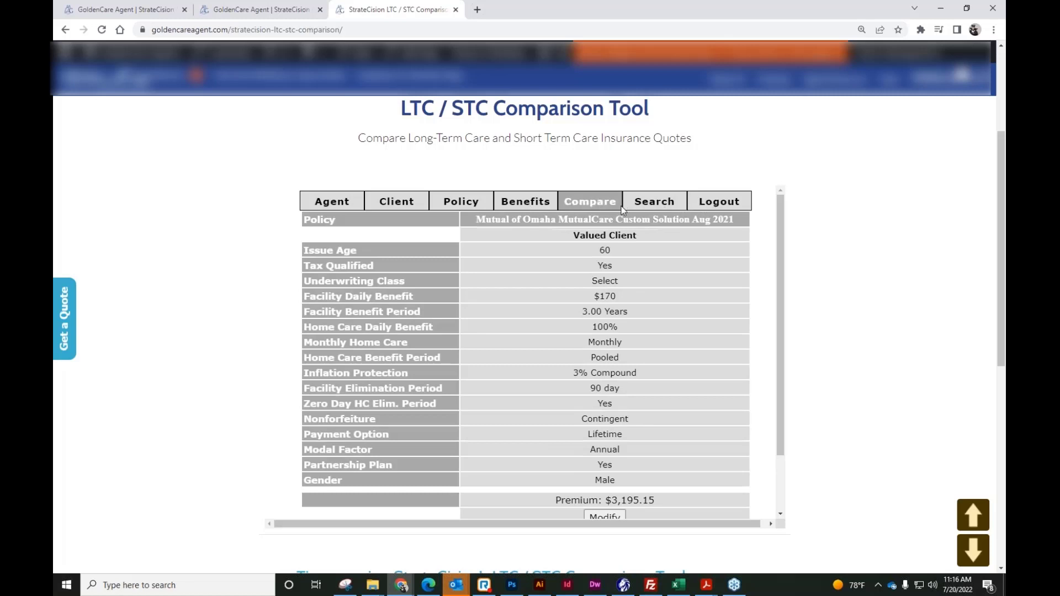
scroll(576, 254, down, 5)
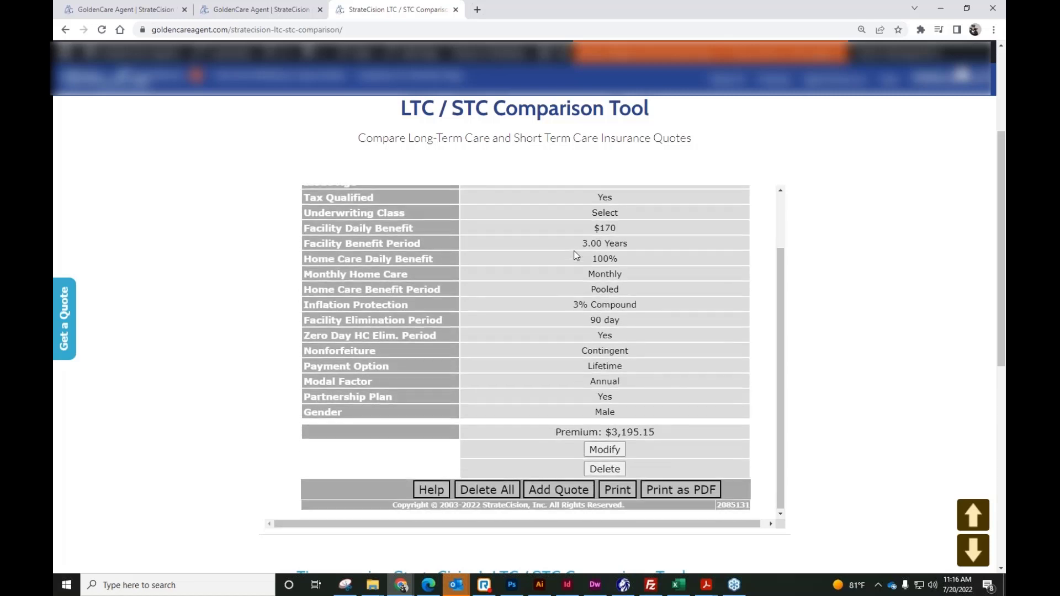
scroll(576, 254, up, 4)
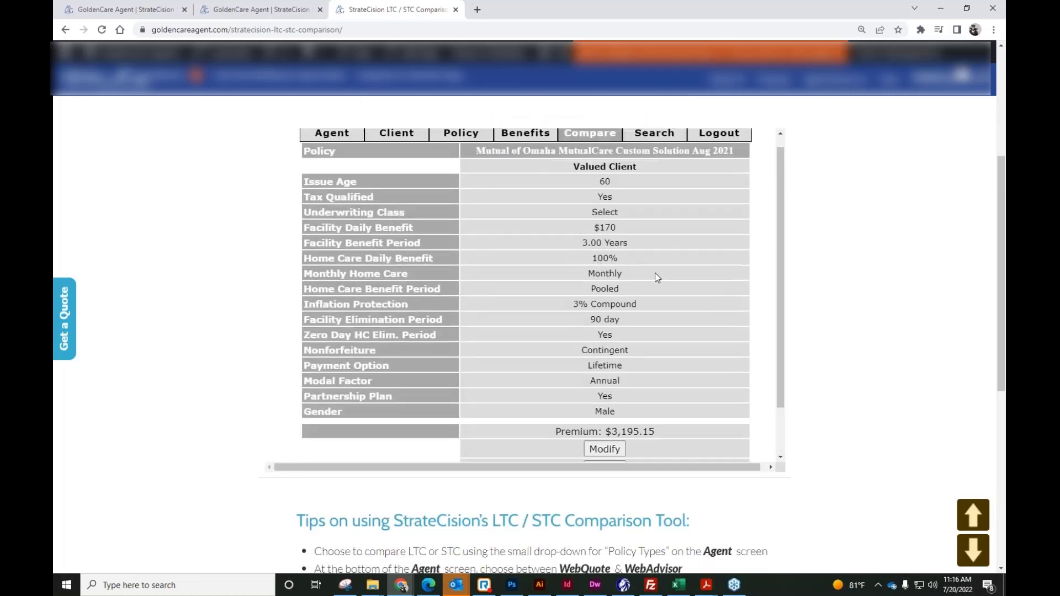
scroll(833, 262, up, 1)
scroll(565, 392, down, 2)
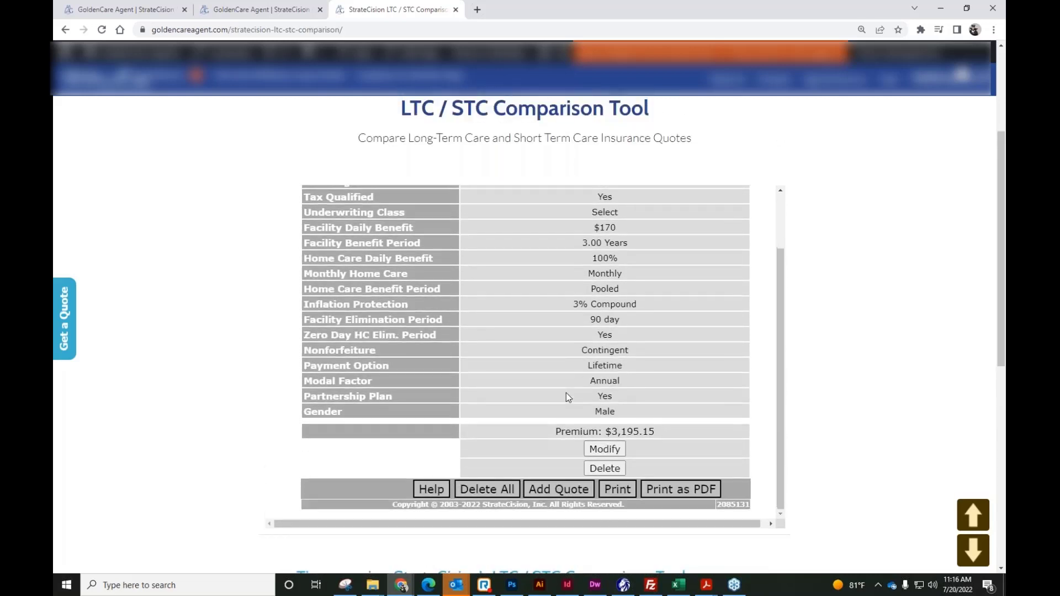
Step: Add another quote to the comparison using the Mutual of Omaha MutualCare Custom Solution Aug 2021 policy
click(557, 491)
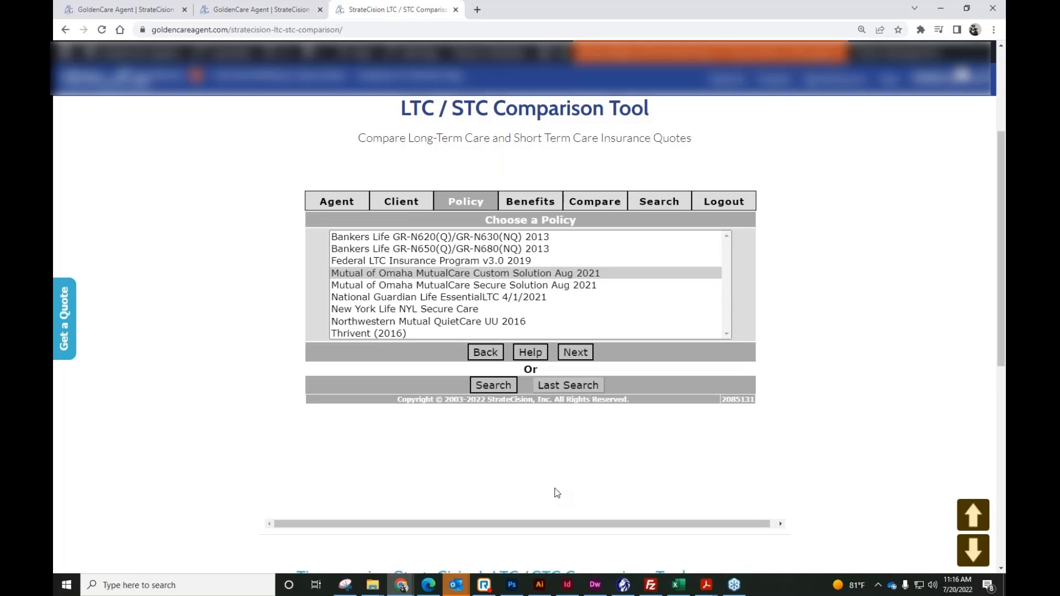
click(368, 276)
click(574, 353)
scroll(520, 337, down, 2)
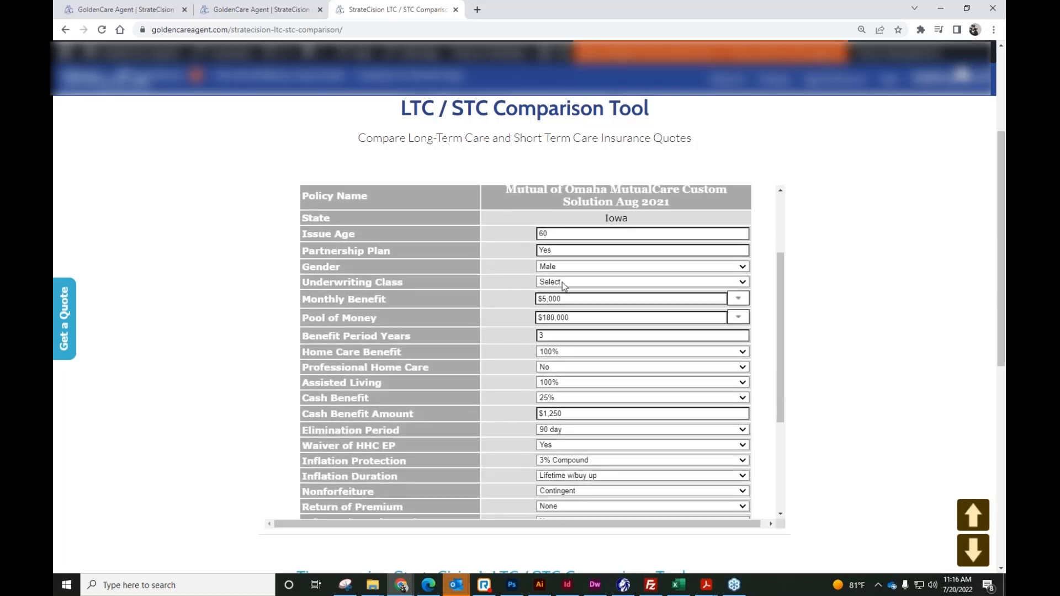
Step: Set the second quote's Inflation Protection to 2% Compound and calculate its premium
drag(566, 300, 532, 302)
click(532, 302)
scroll(567, 379, down, 1)
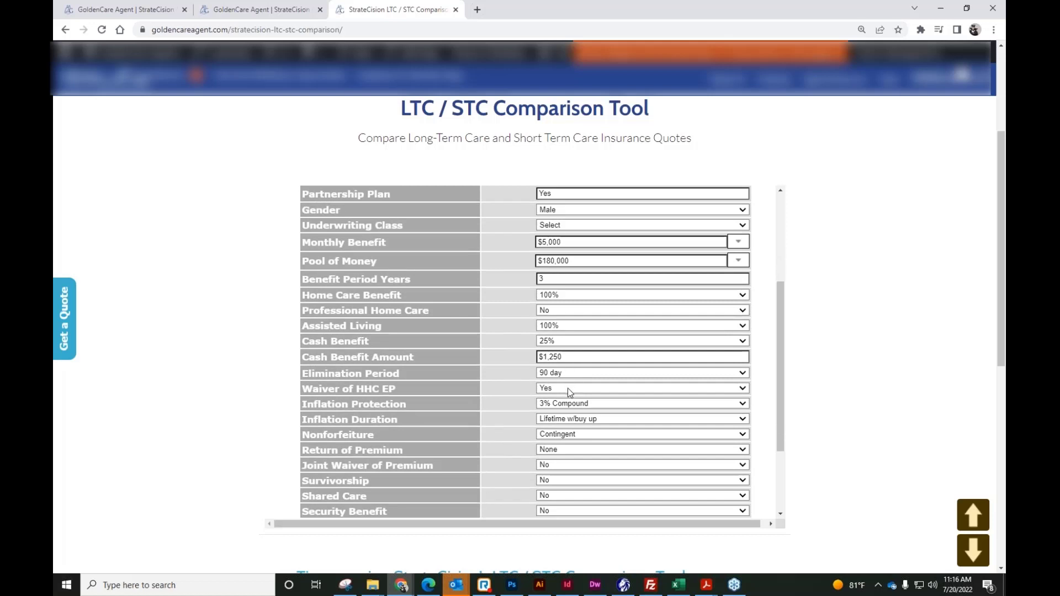
click(571, 405)
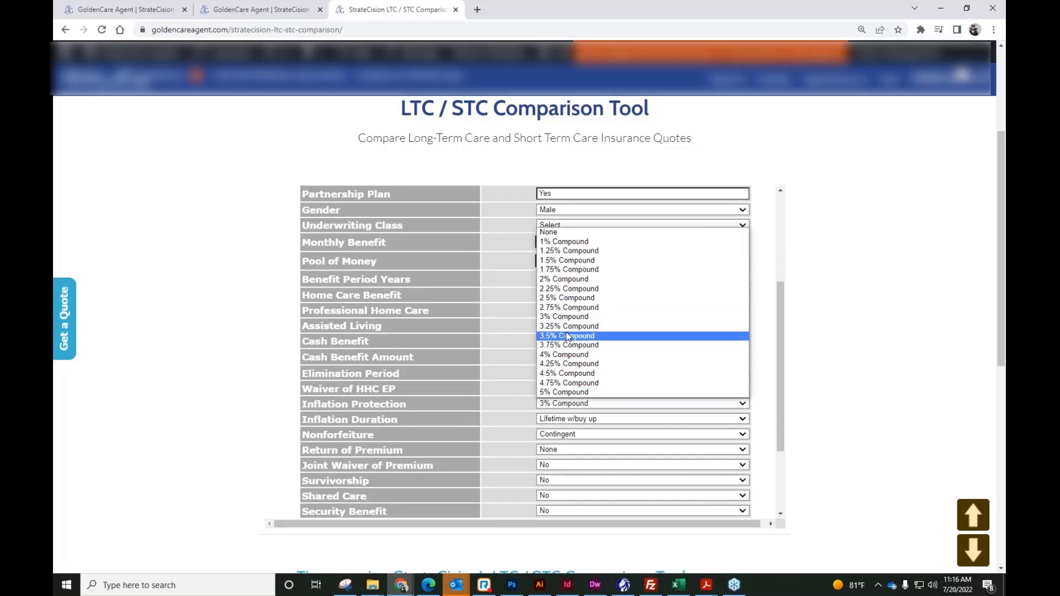
click(596, 279)
scroll(632, 374, down, 3)
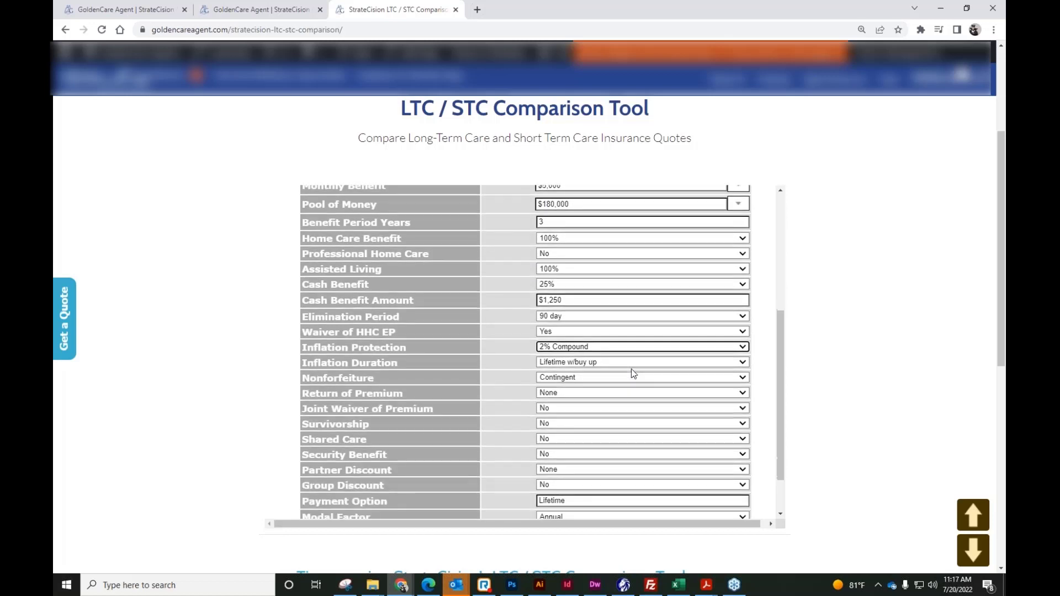
click(462, 478)
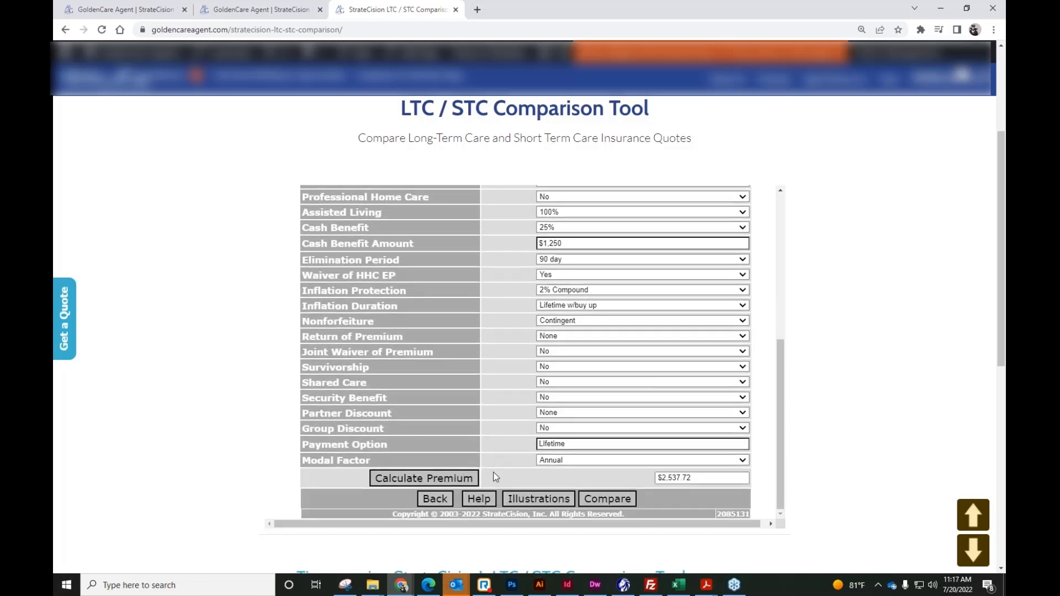
Step: Open the side-by-side comparison of both Mutual of Omaha quotes and review their benefits and premiums
click(607, 507)
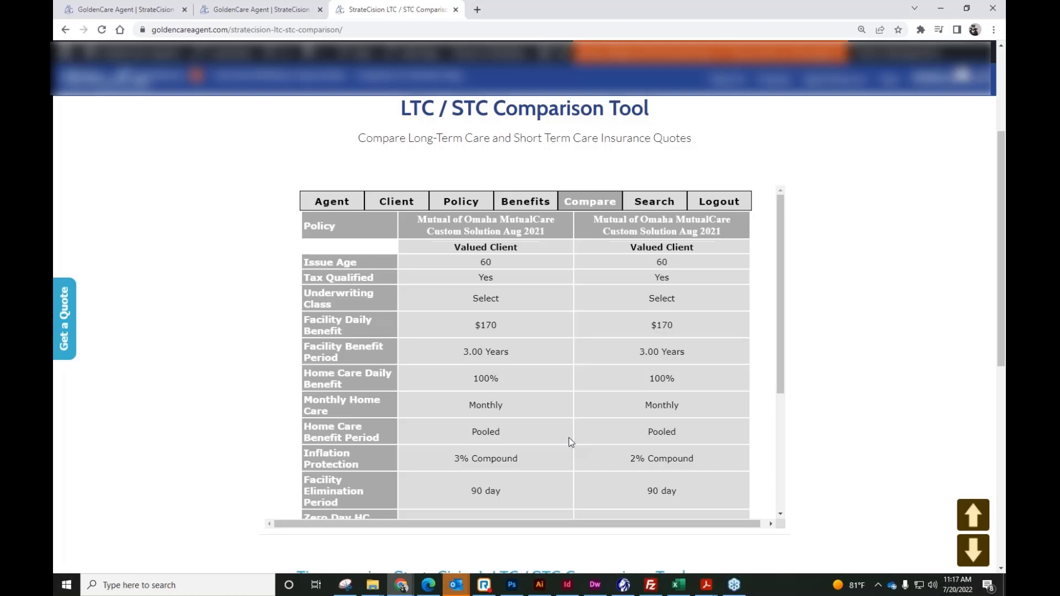
scroll(568, 438, down, 2)
scroll(569, 437, down, 2)
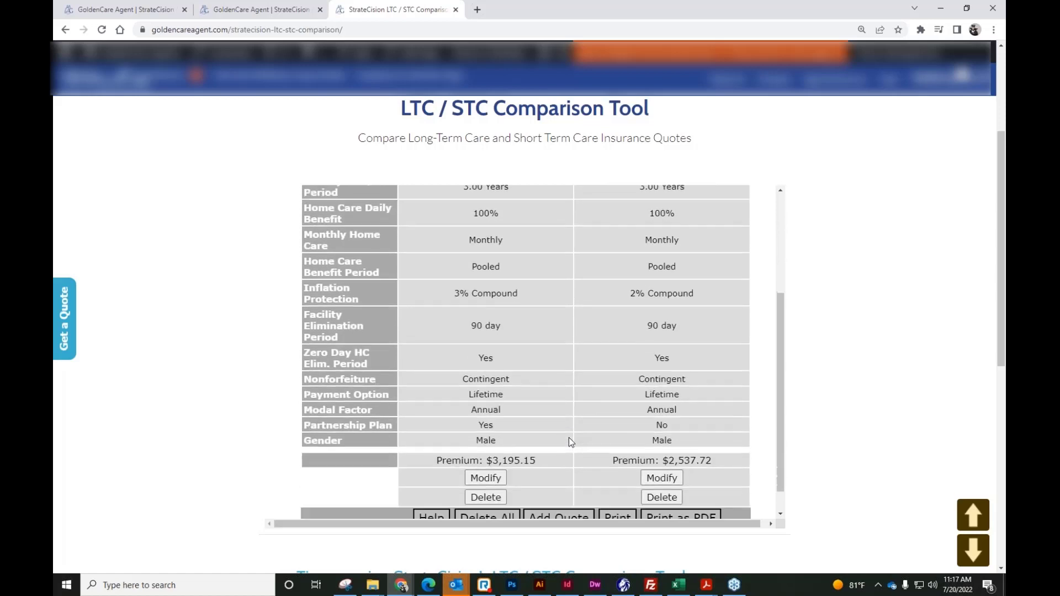
scroll(568, 437, up, 3)
scroll(570, 442, up, 1)
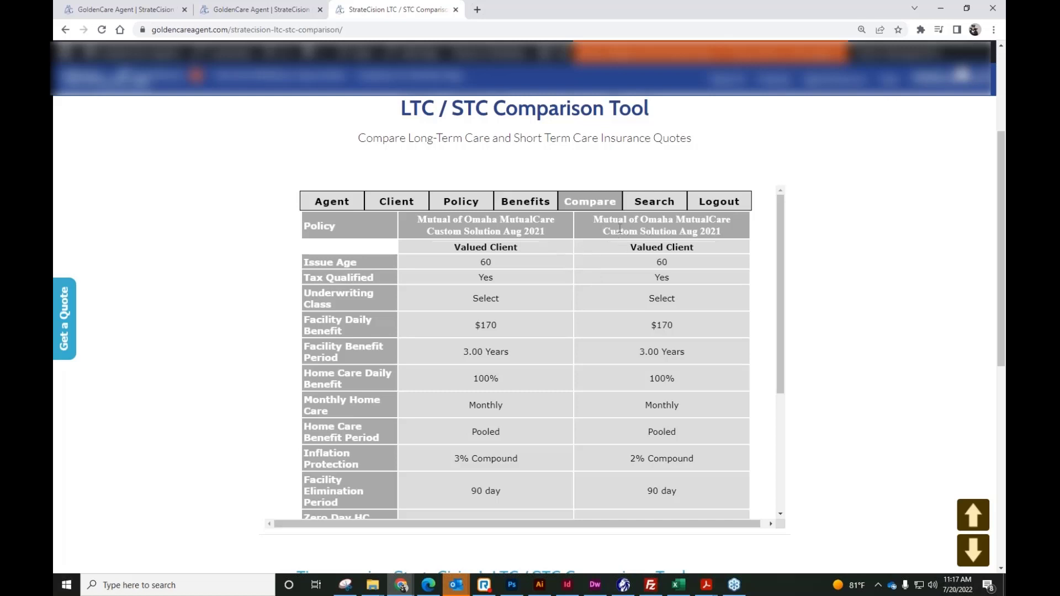
Step: Highlight the Inflation Protection difference between the two quotes and delete the 2% Compound quote from the comparison
scroll(576, 263, down, 1)
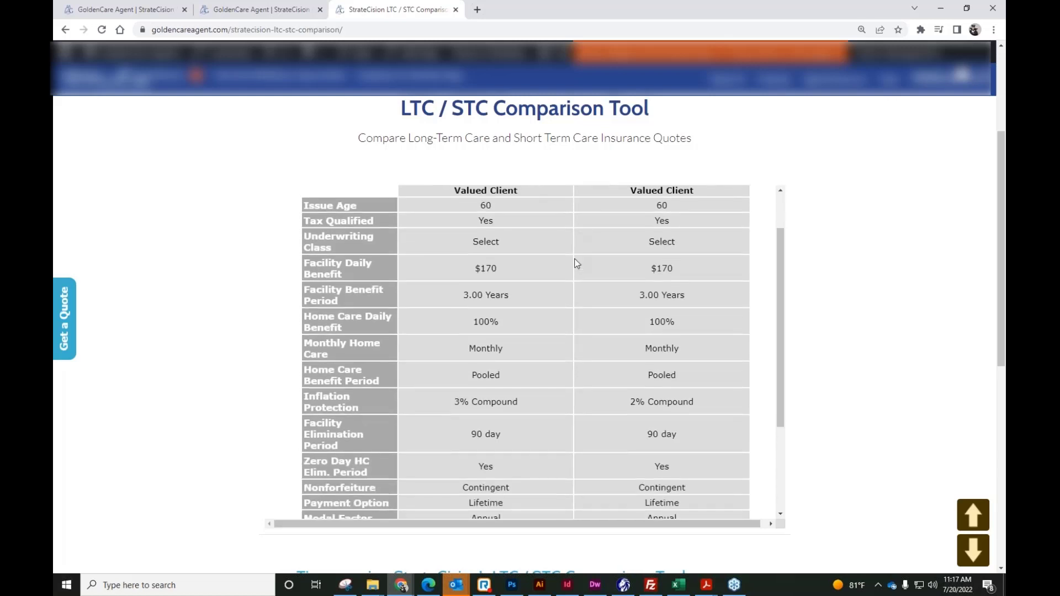
scroll(576, 263, down, 2)
drag(694, 294, 451, 299)
click(578, 290)
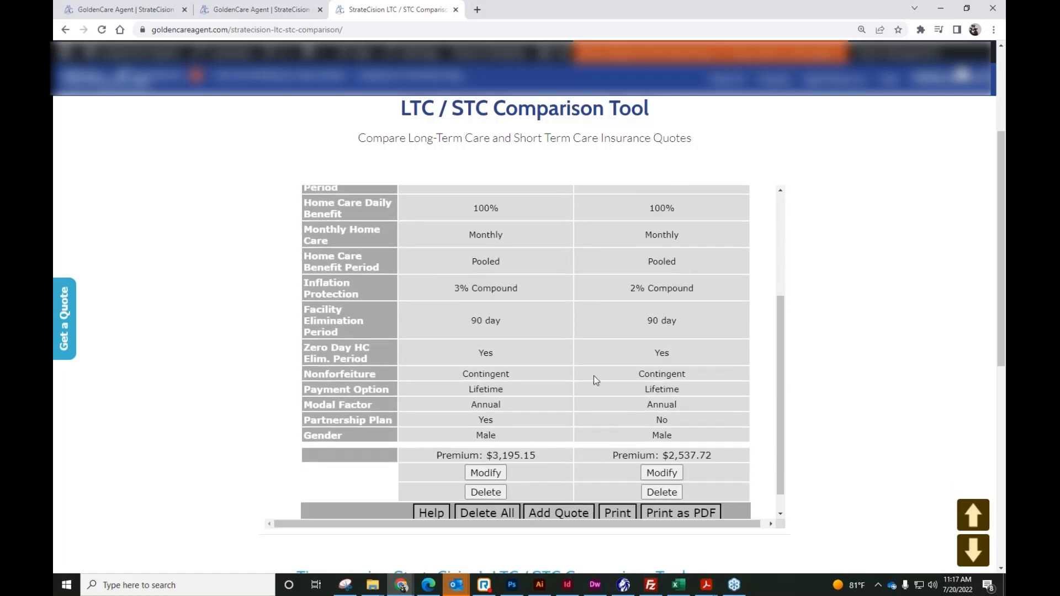
click(662, 492)
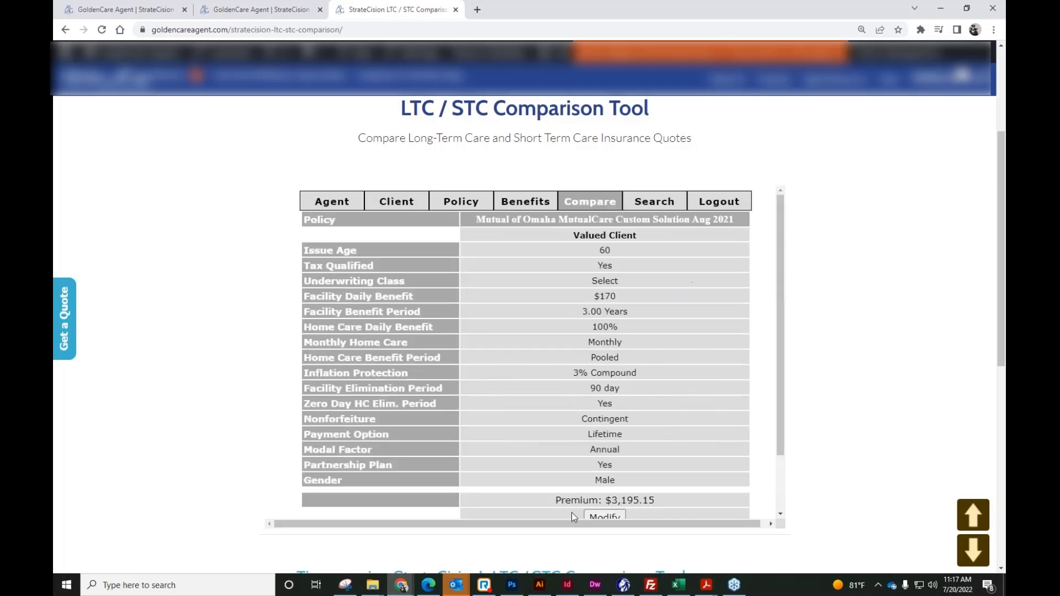
Step: Add another quote to the comparison using the Thrivent (2016) policy
scroll(567, 432, down, 1)
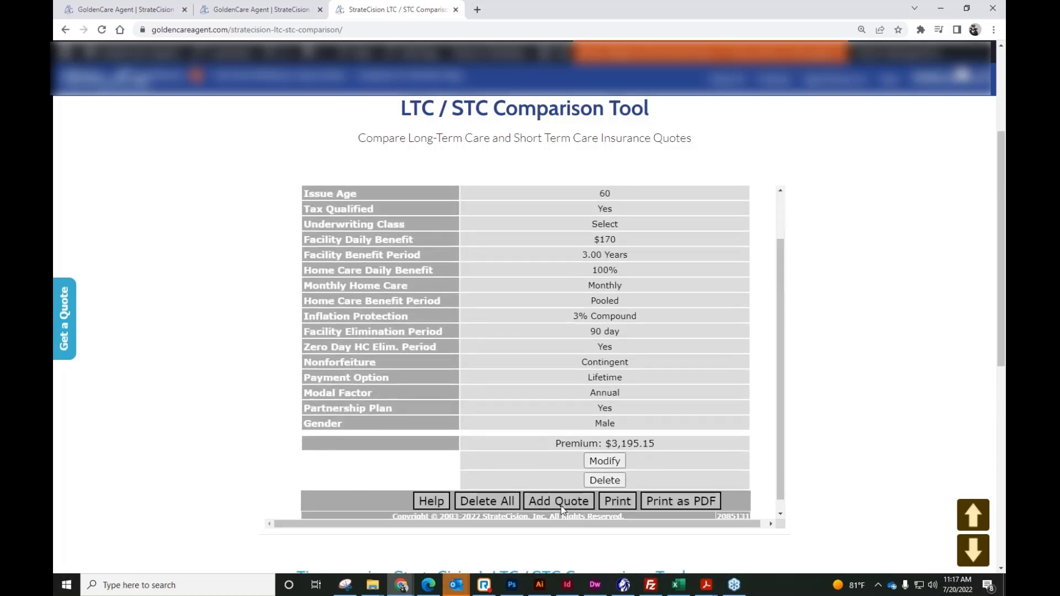
click(559, 502)
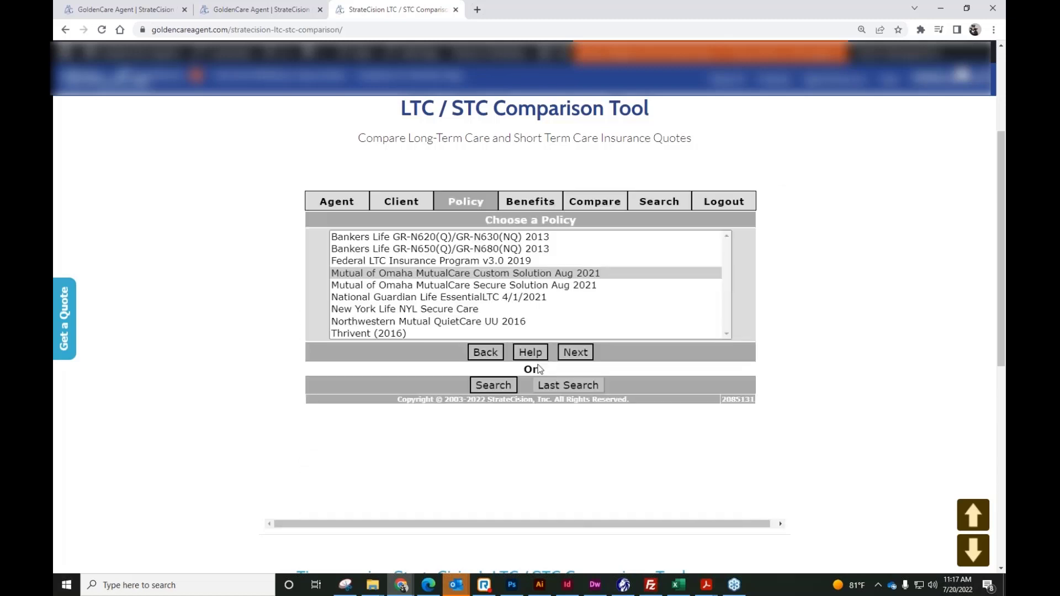
click(359, 333)
click(588, 357)
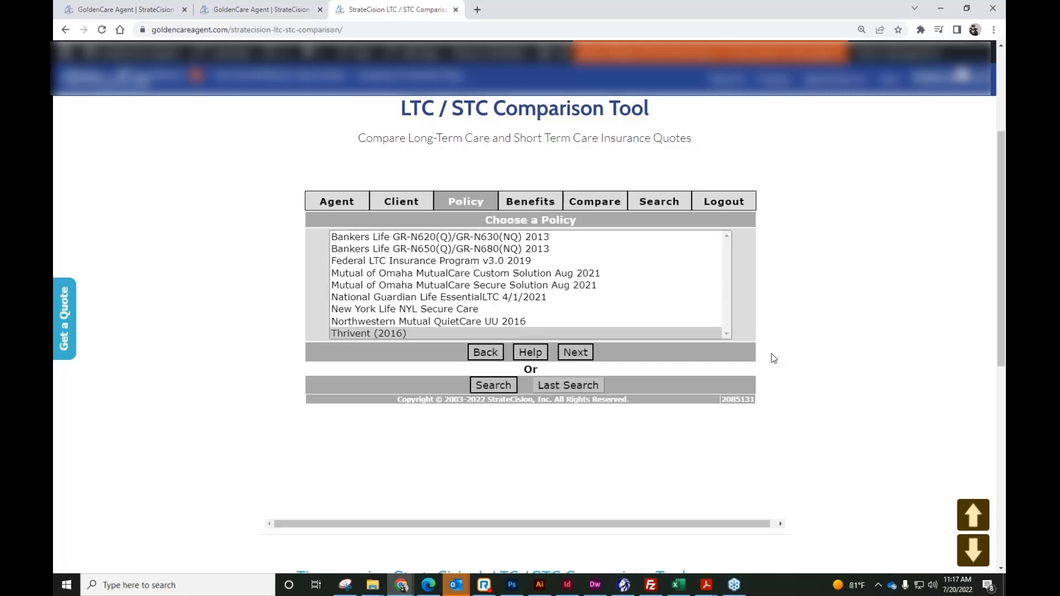
Step: Set the Thrivent quote's Underwriting Class to Standard and its Monthly Benefit to $5,000
scroll(775, 337, down, 1)
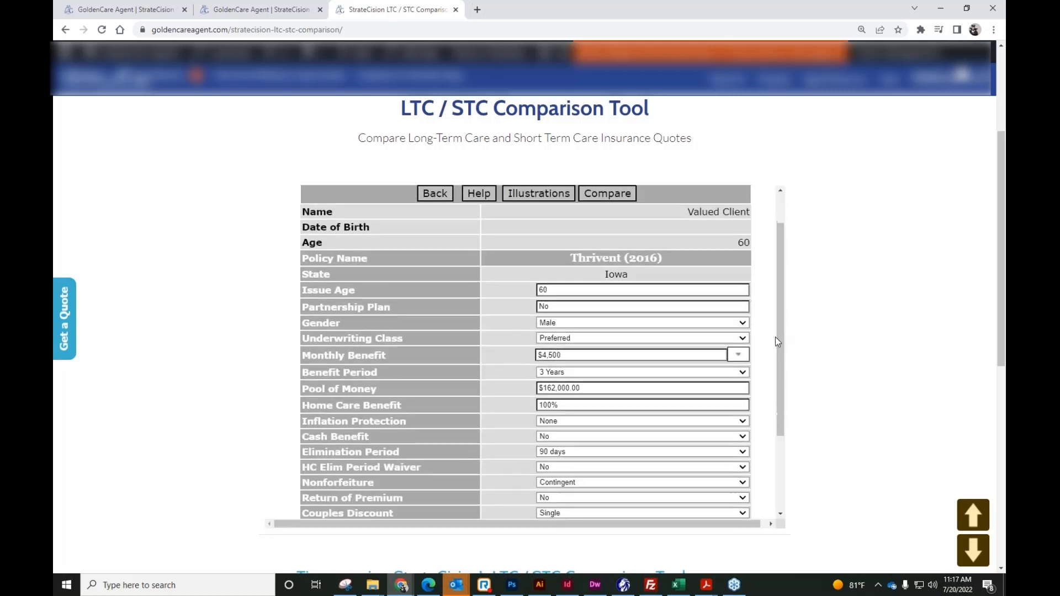
scroll(774, 336, down, 1)
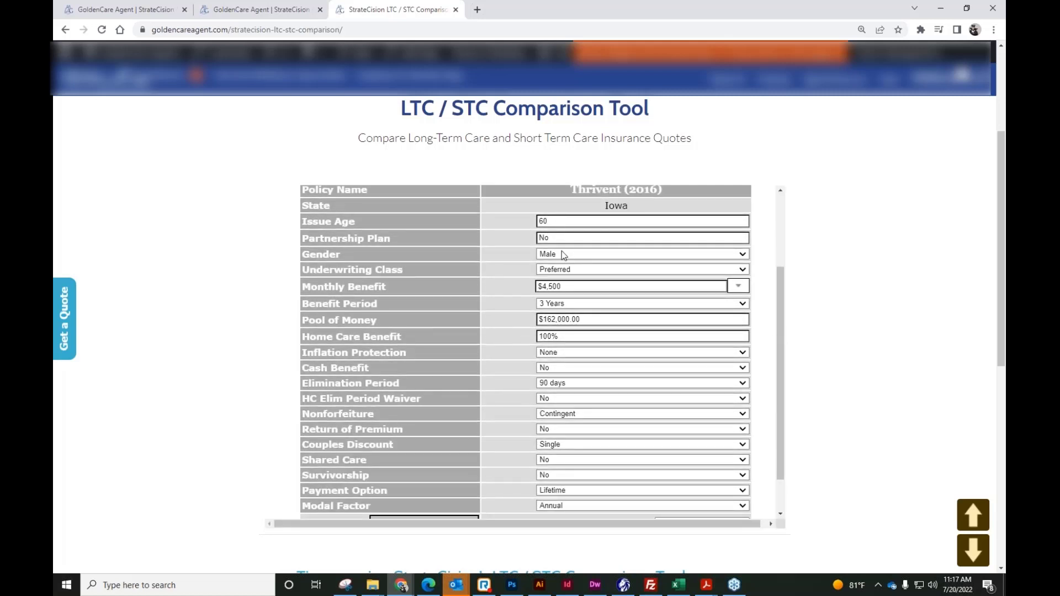
click(579, 275)
click(561, 291)
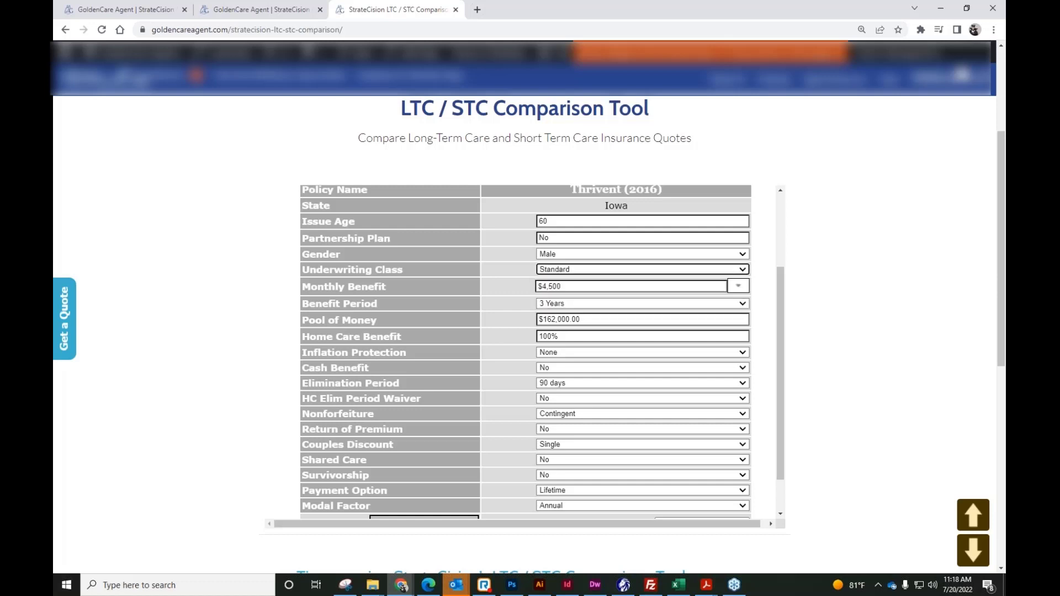
click(738, 287)
scroll(616, 410, down, 3)
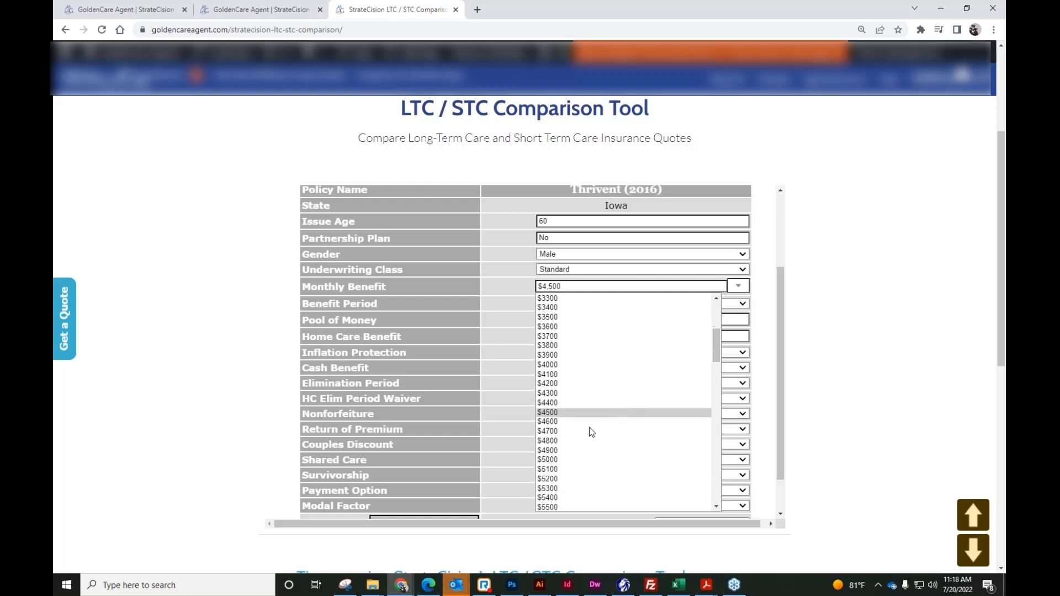
click(548, 460)
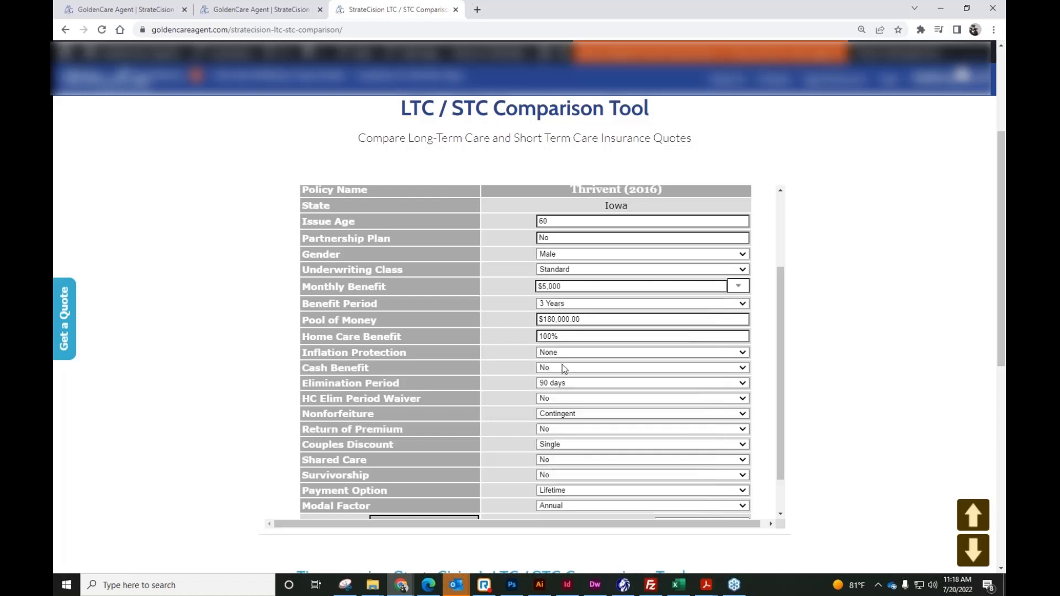
Step: Set the Thrivent quote's HC Elim Period Waiver to Yes and calculate its premium
click(560, 399)
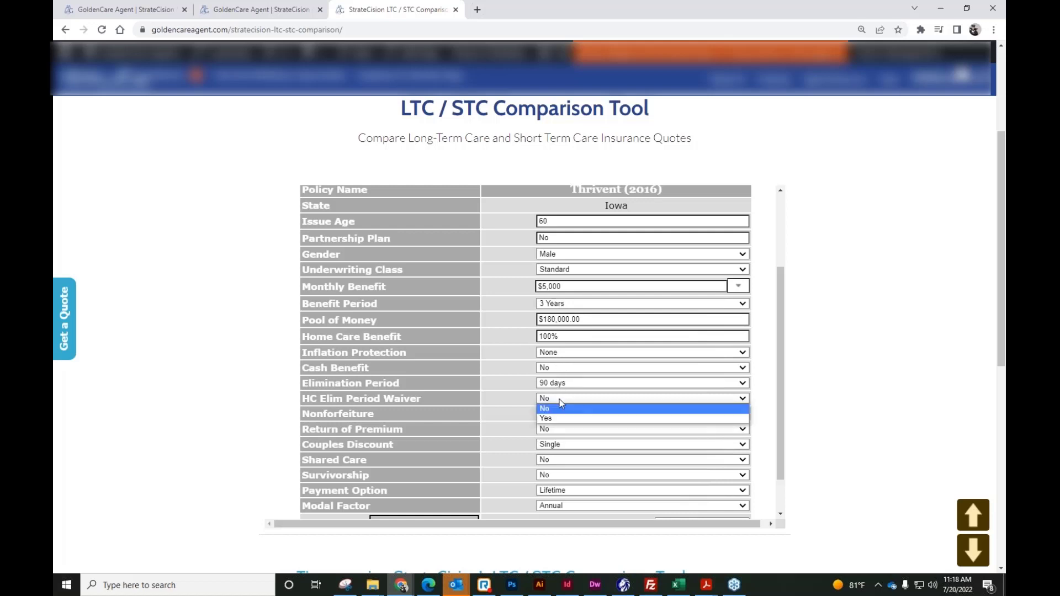
click(549, 420)
scroll(524, 402, down, 2)
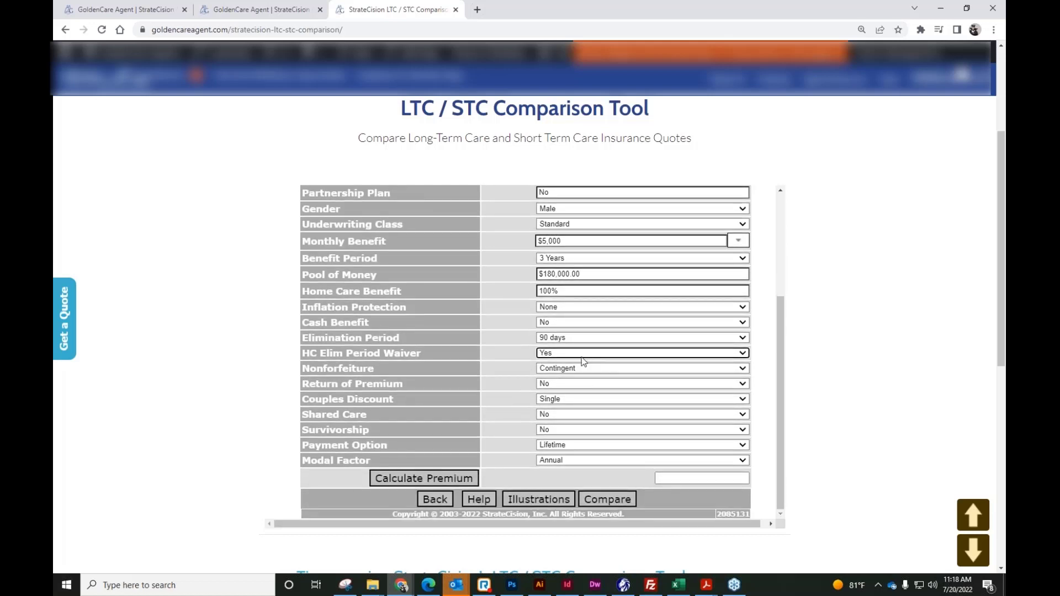
click(461, 483)
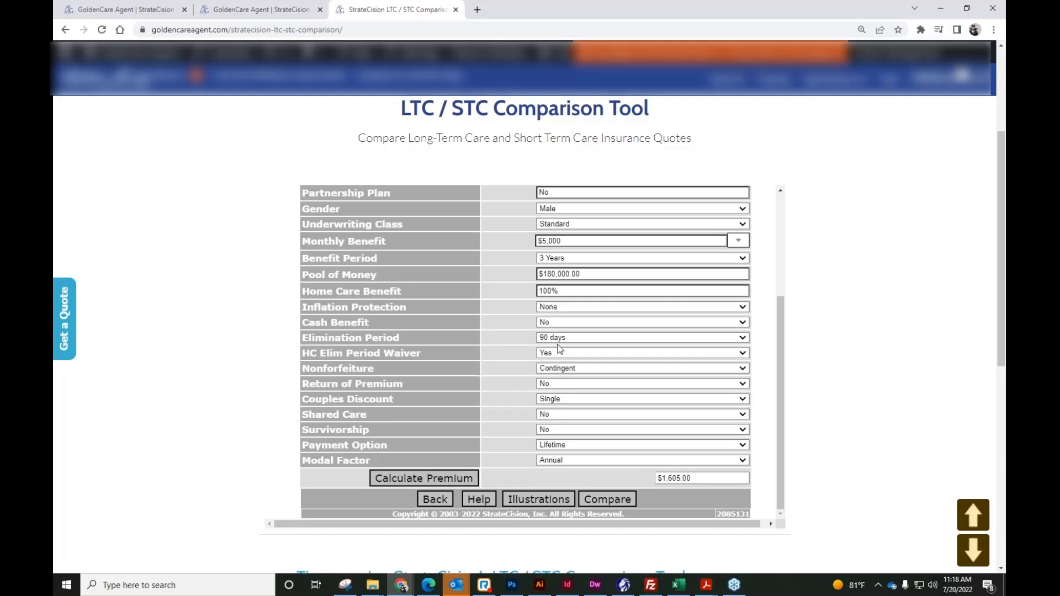
Step: Set the Thrivent quote's Inflation Protection to 3% Compound and recalculate its premium
click(558, 308)
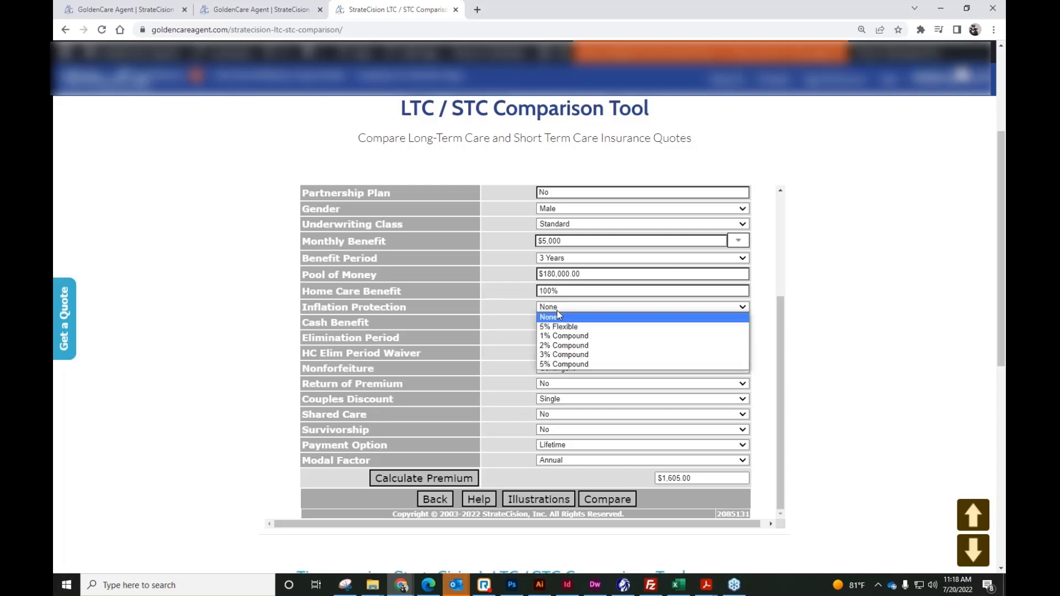
click(554, 355)
click(456, 479)
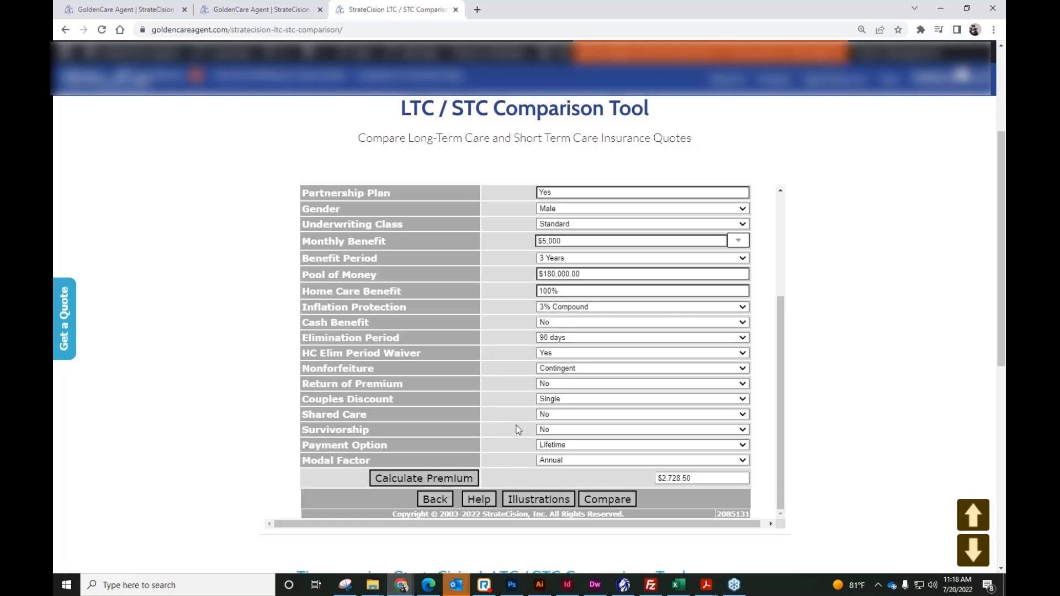
Step: Open the side-by-side comparison of the Mutual of Omaha and Thrivent quotes and review their benefits and premiums
scroll(528, 387, up, 3)
scroll(528, 383, down, 5)
click(604, 506)
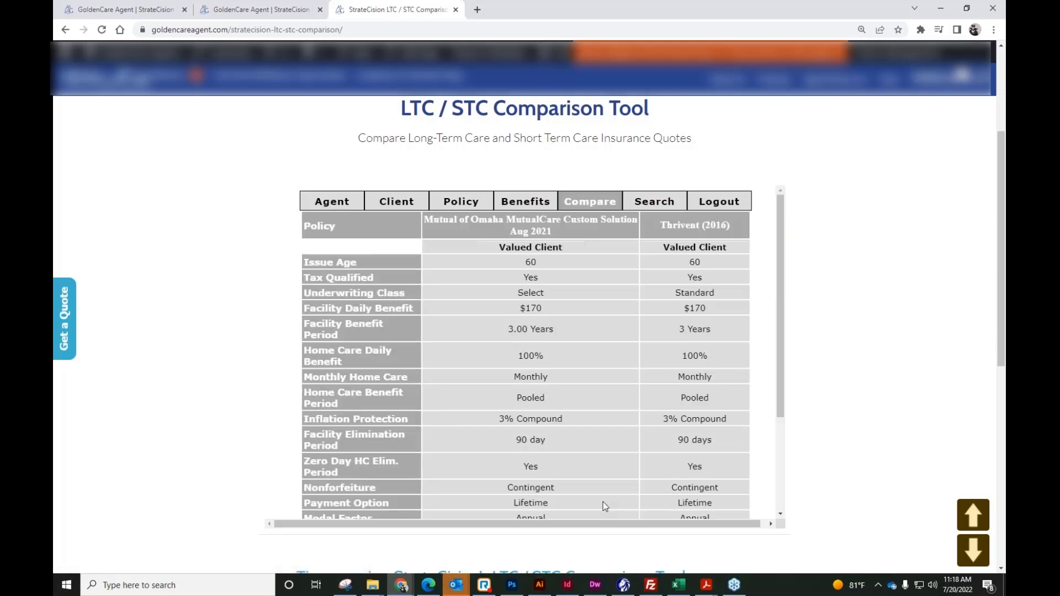
scroll(712, 280, down, 3)
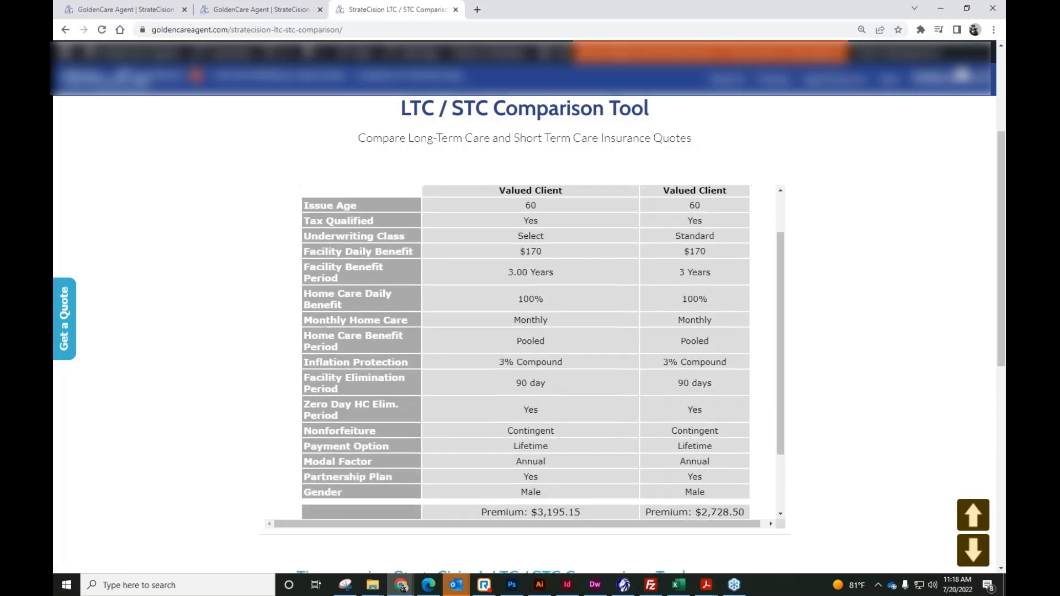
scroll(524, 353, up, 3)
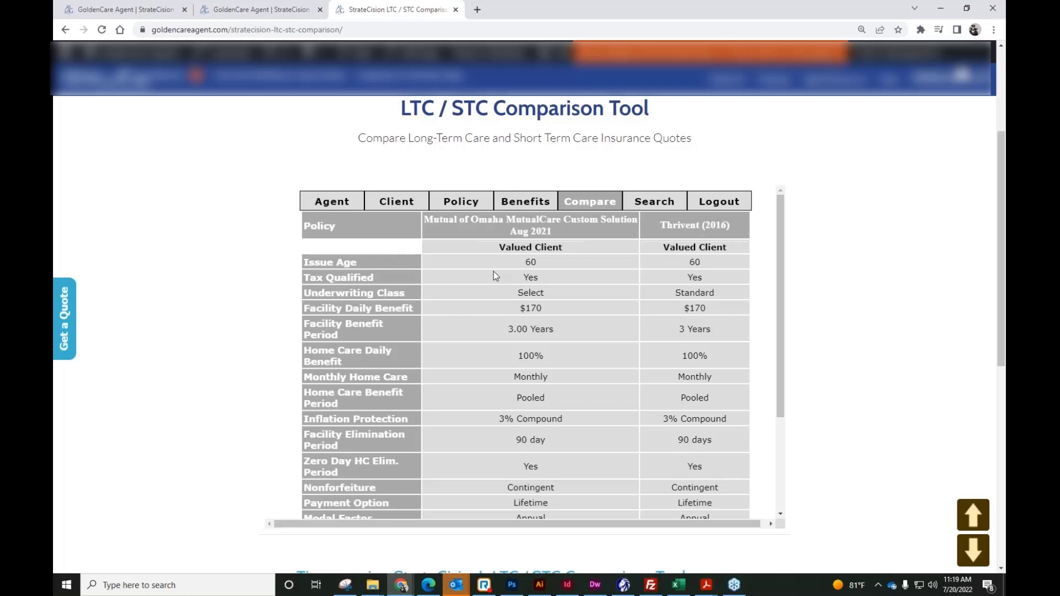
scroll(496, 278, down, 2)
scroll(563, 435, down, 1)
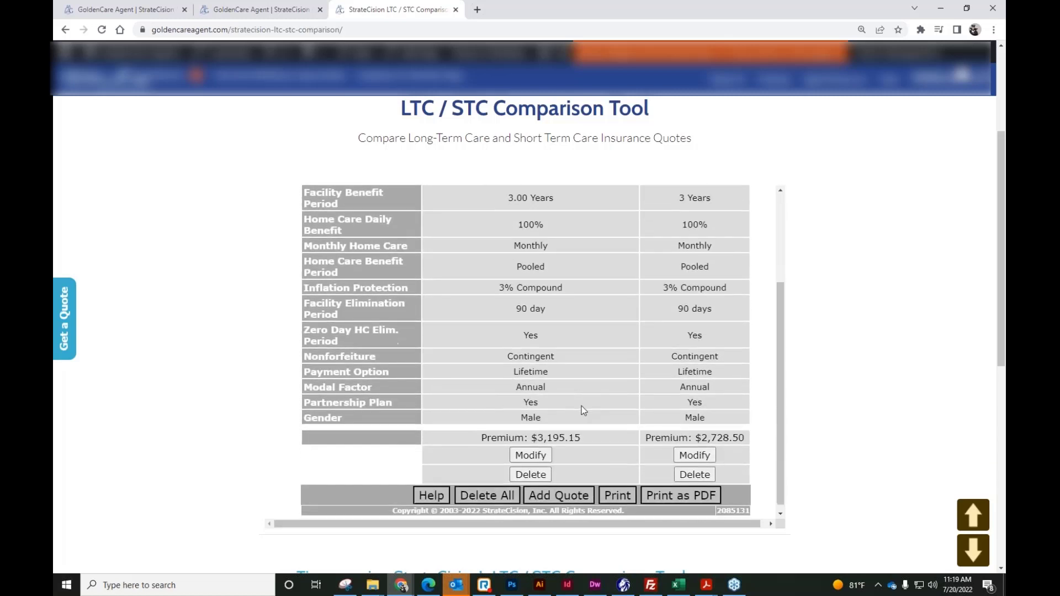
Step: Add a third quote to the comparison using the National Guardian Life EssentialLTC 4/1/2021 policy
click(548, 494)
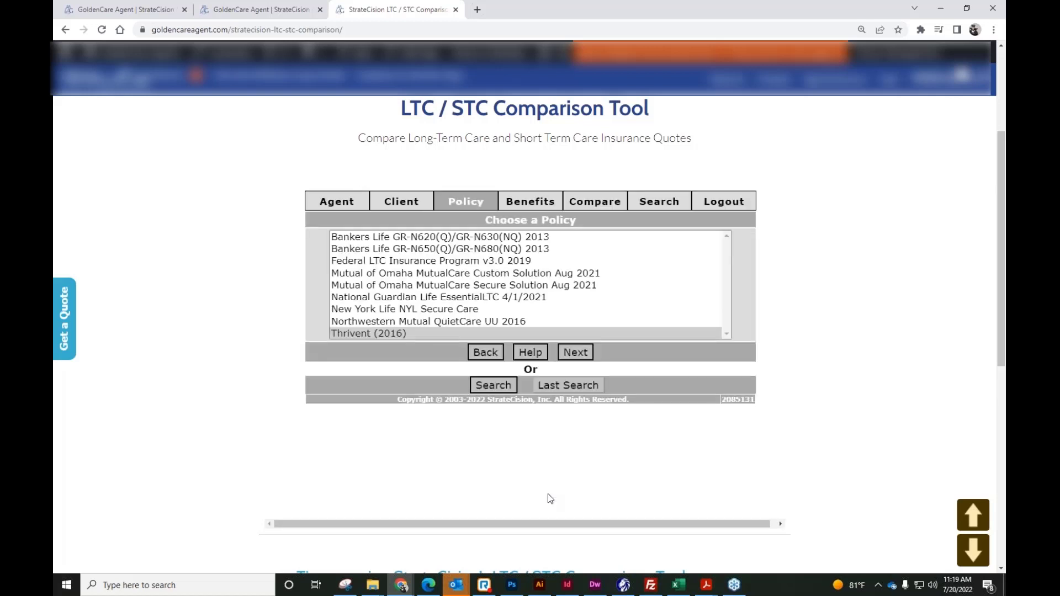
scroll(479, 282, down, 1)
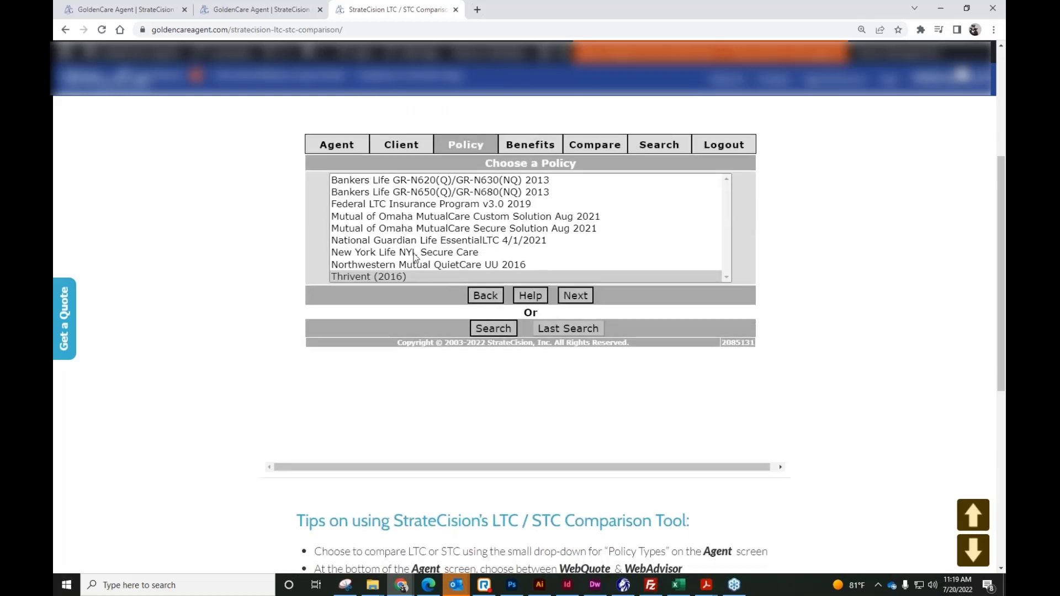
scroll(256, 284, up, 2)
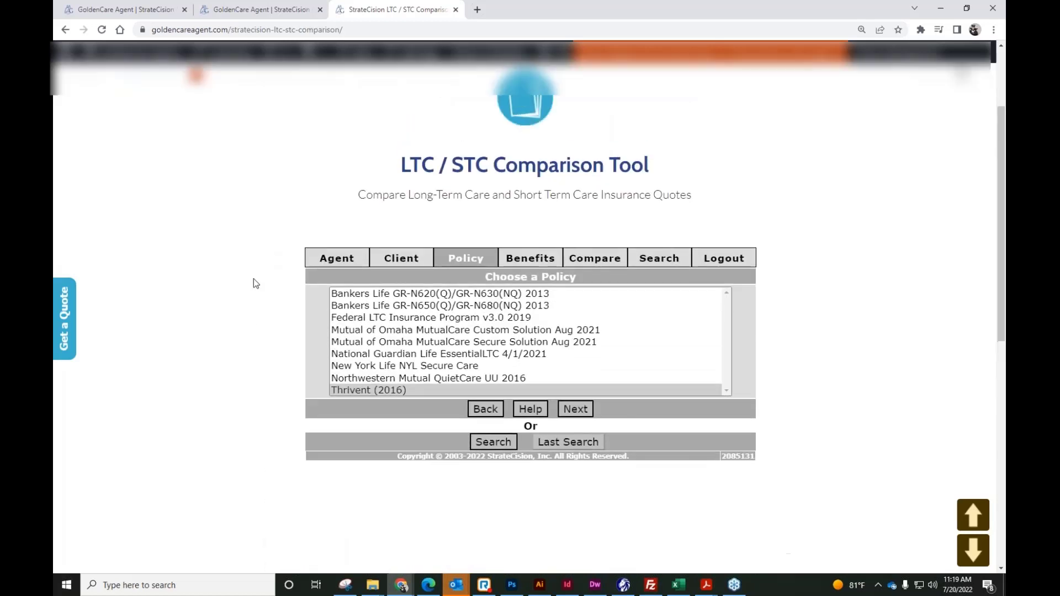
click(391, 358)
click(579, 410)
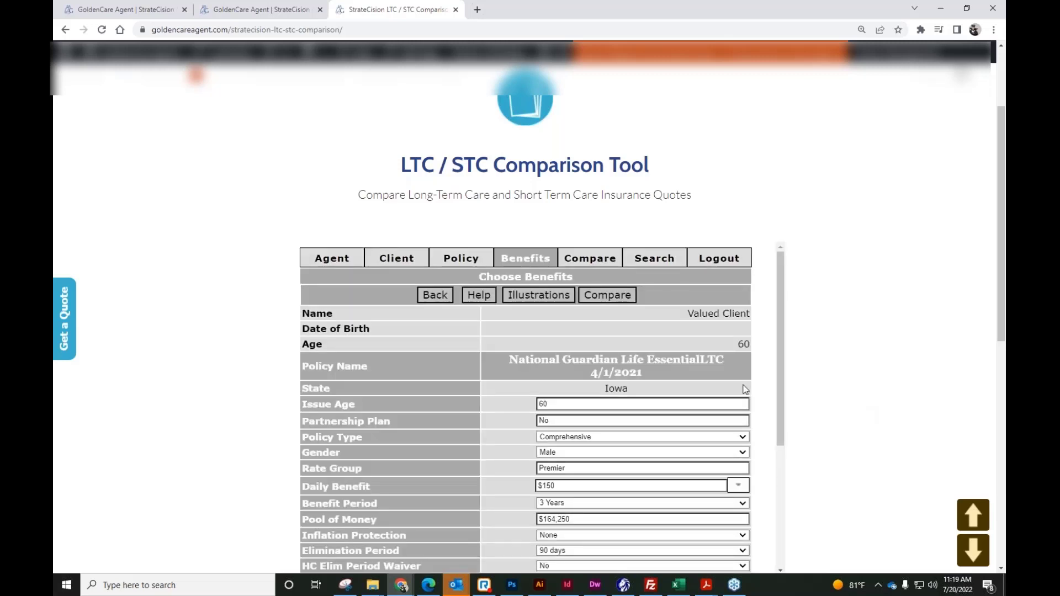
Step: Set the National Guardian Life quote's Daily Benefit to $170 and review its policy details
scroll(702, 376, down, 2)
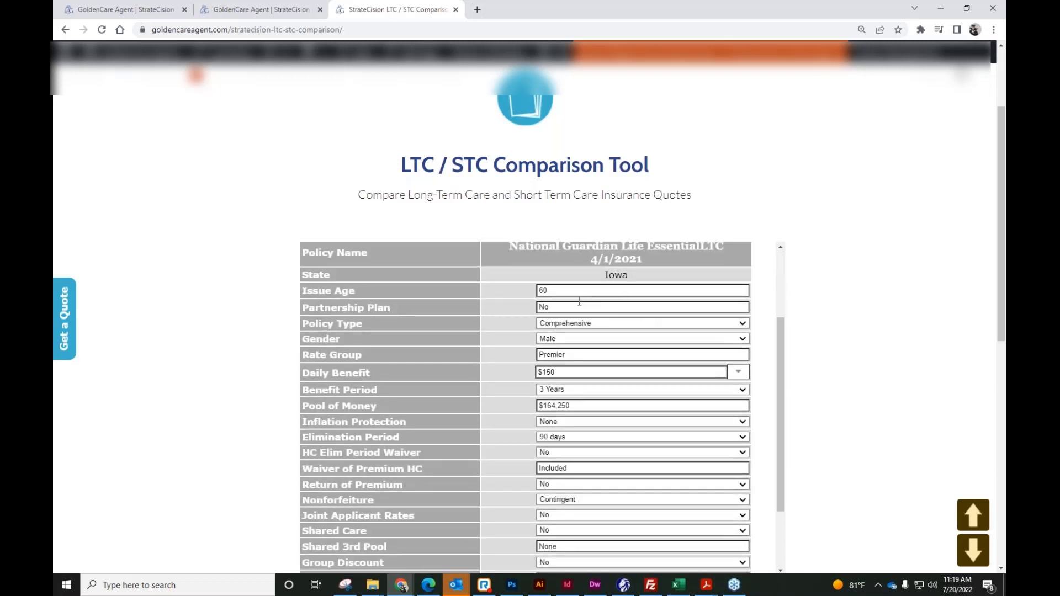
click(734, 374)
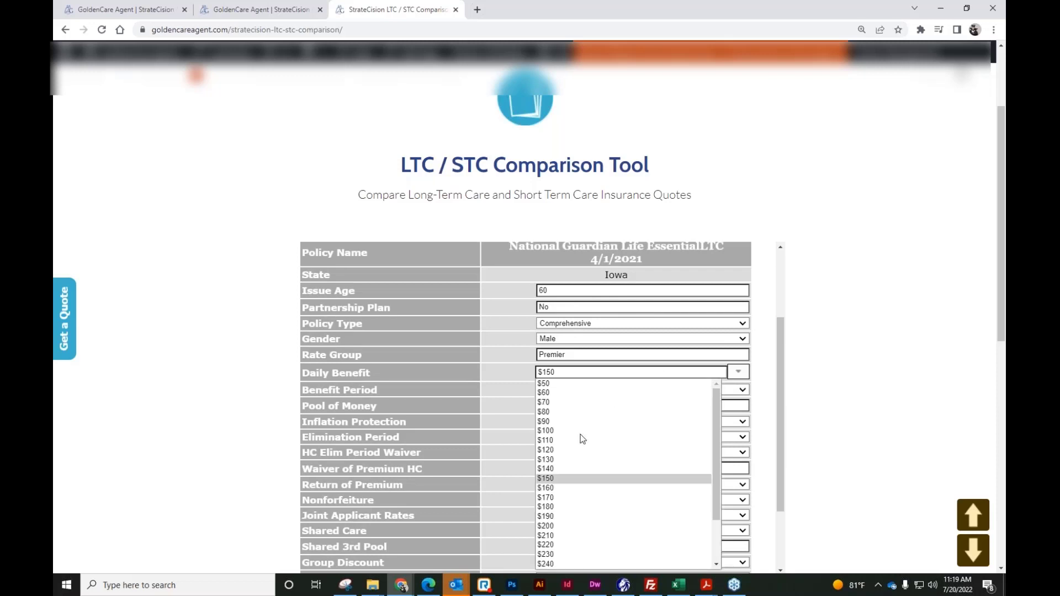
click(548, 498)
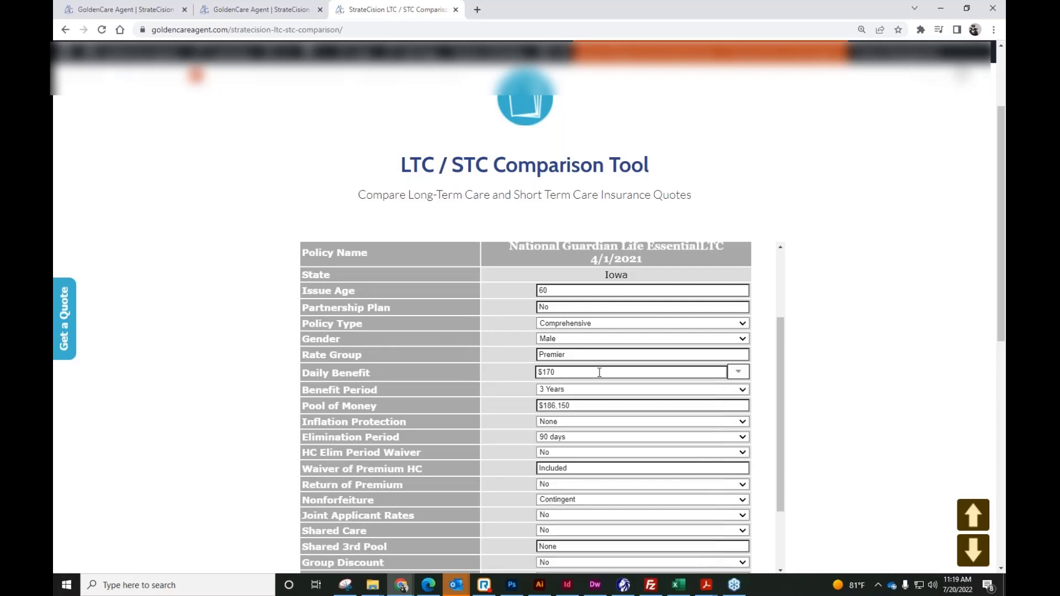
scroll(600, 372, down, 1)
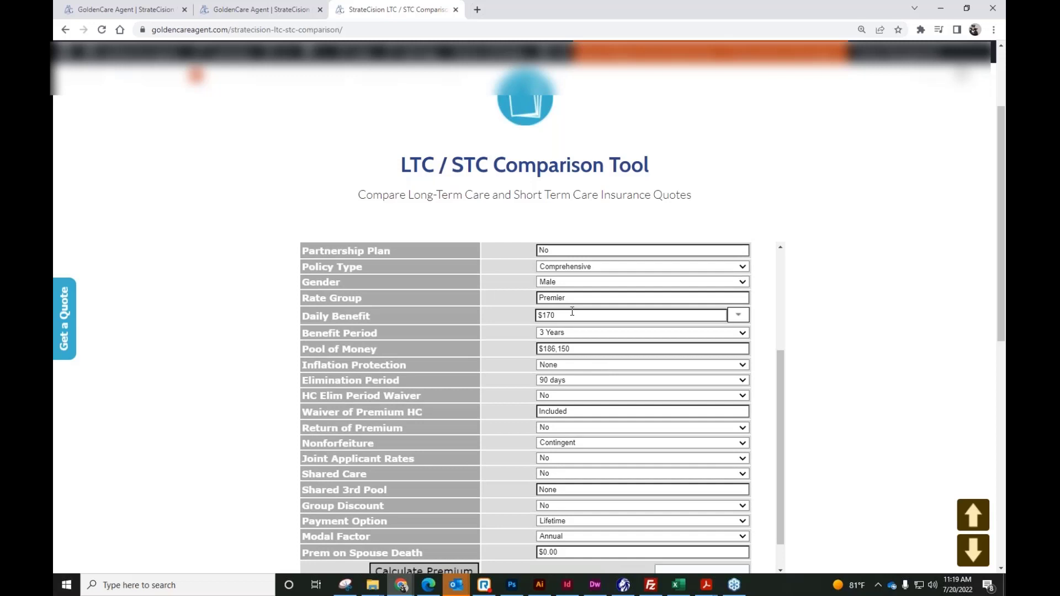
scroll(572, 312, up, 3)
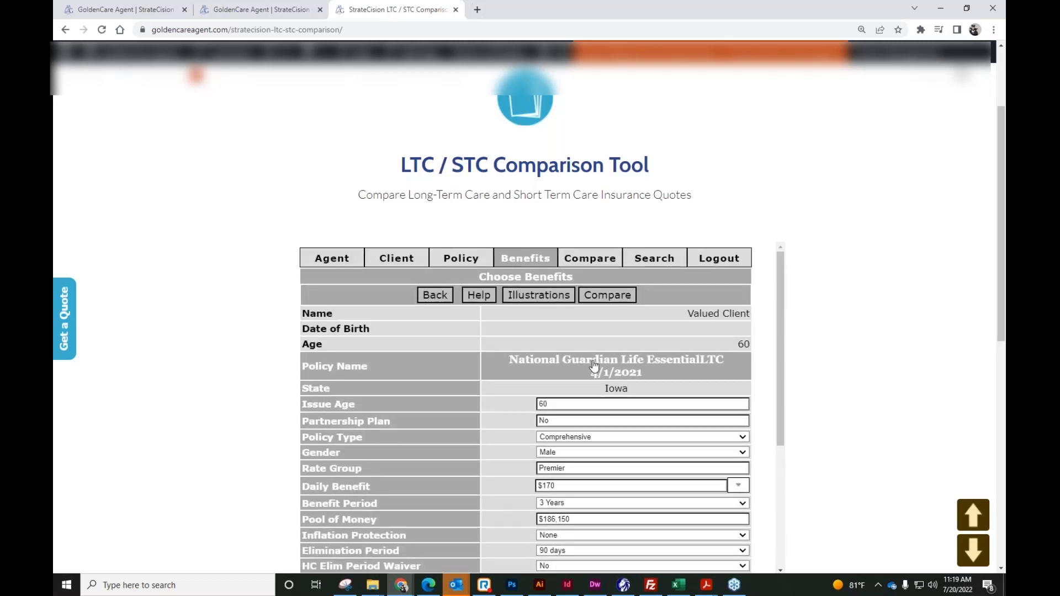
mouse_move(594, 365)
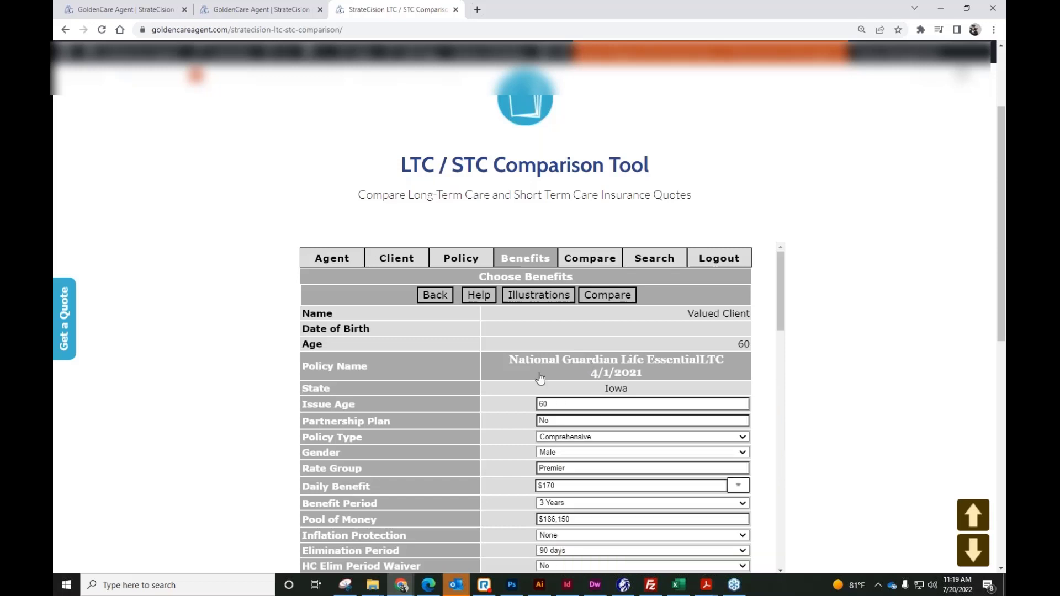
Step: Set the National Guardian Life quote's Inflation Protection to 3% Compound
scroll(513, 411, down, 2)
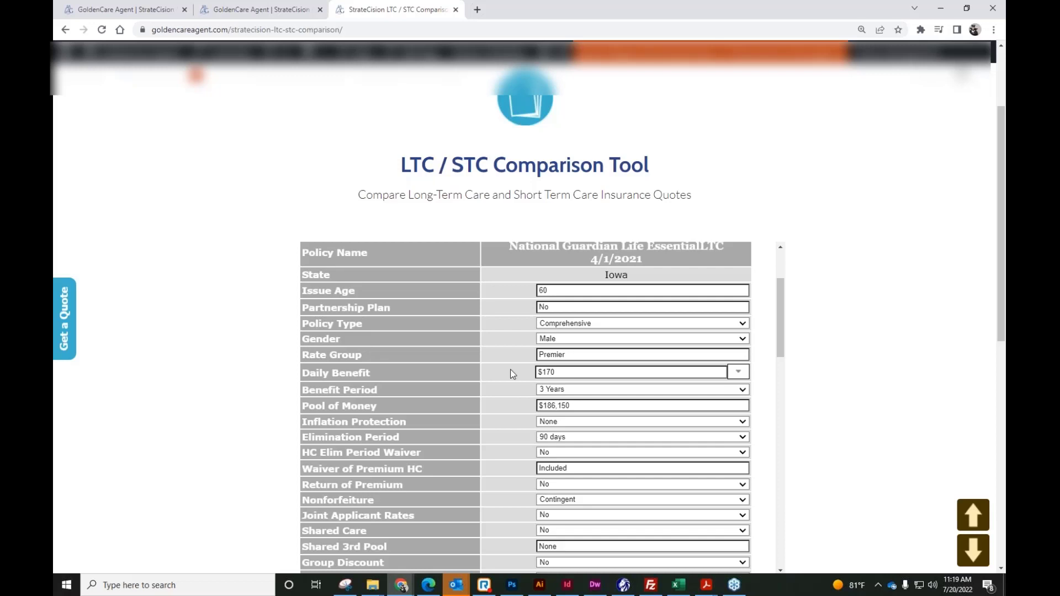
scroll(512, 374, down, 1)
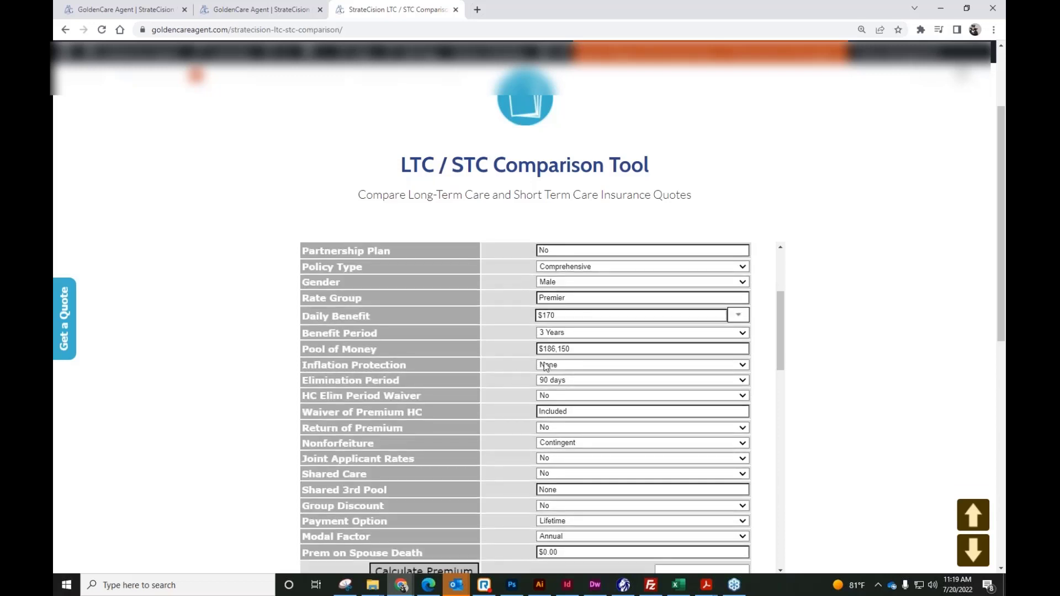
click(581, 365)
click(569, 383)
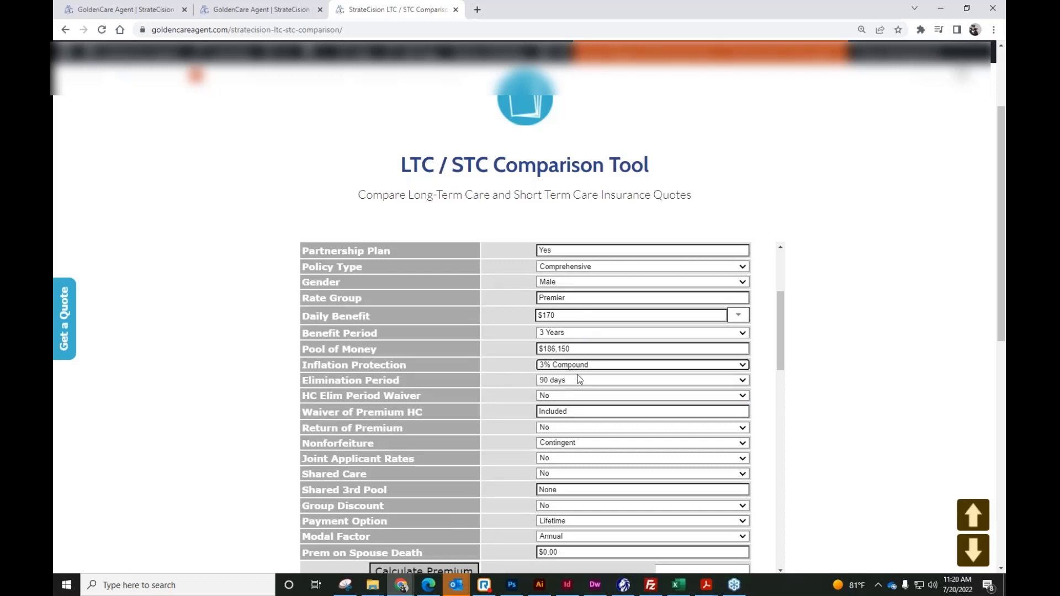
Step: Set the National Guardian Life quote's HC Elim Period Waiver to Yes and calculate its premium
click(568, 396)
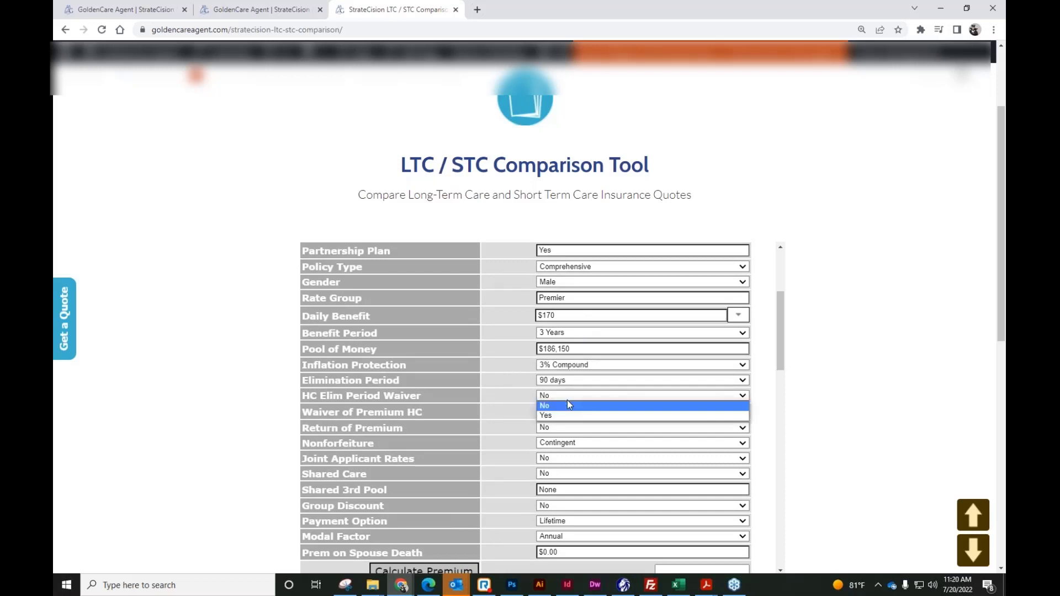
click(564, 413)
scroll(571, 386, down, 1)
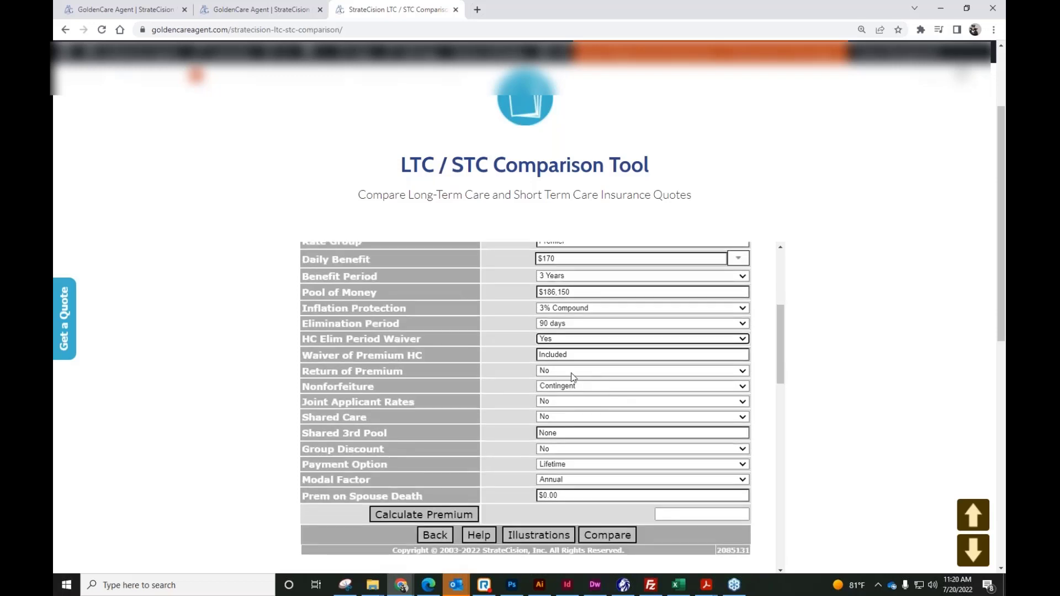
click(456, 517)
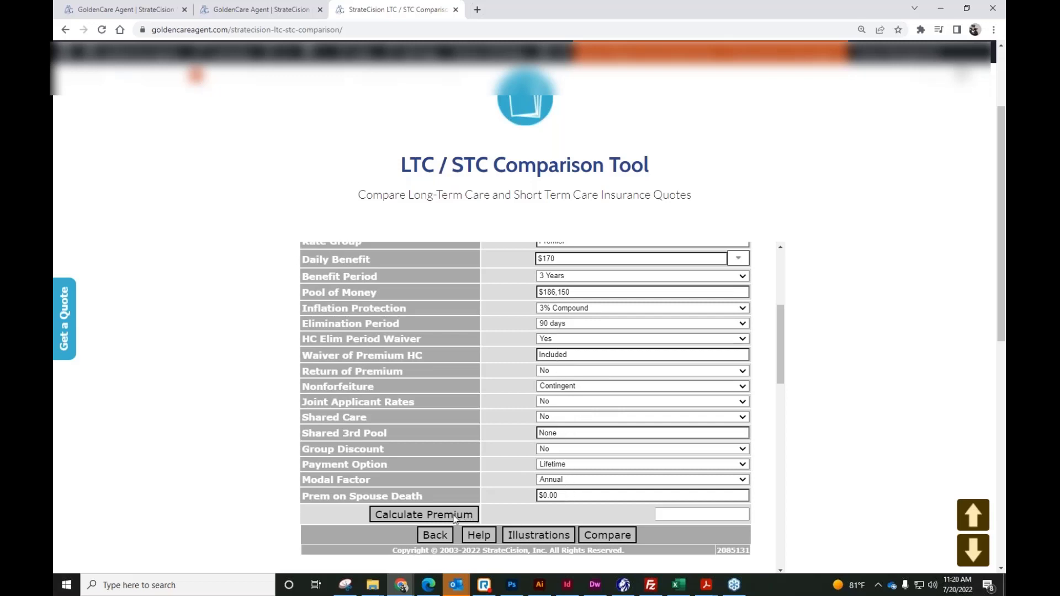
Step: Open the comparison of all three quotes and review National Guardian Life's underwriting class and facility daily benefit
click(608, 535)
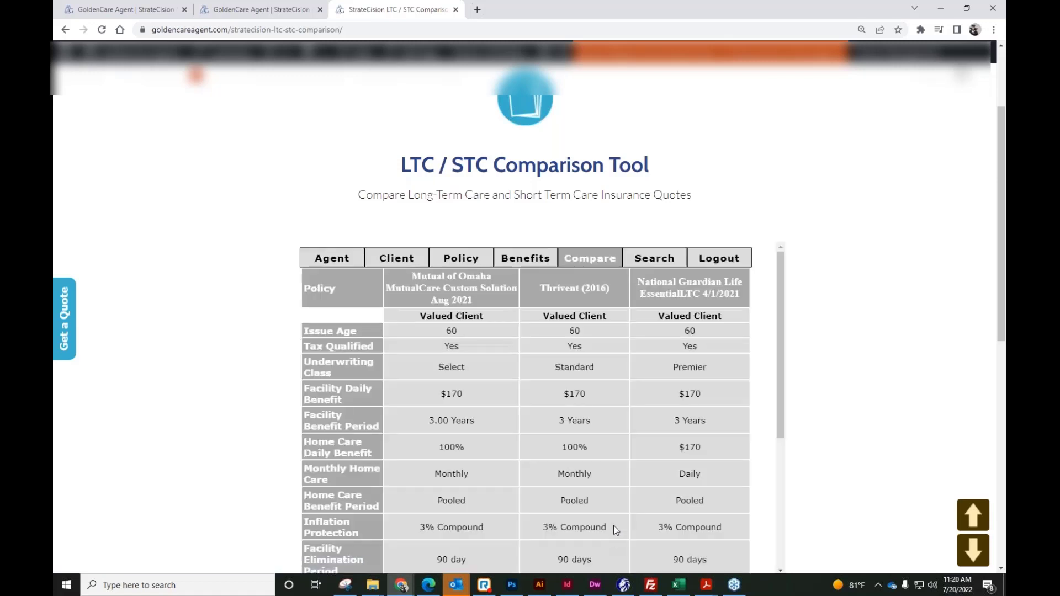
scroll(714, 327, down, 1)
double_click(709, 310)
click(712, 340)
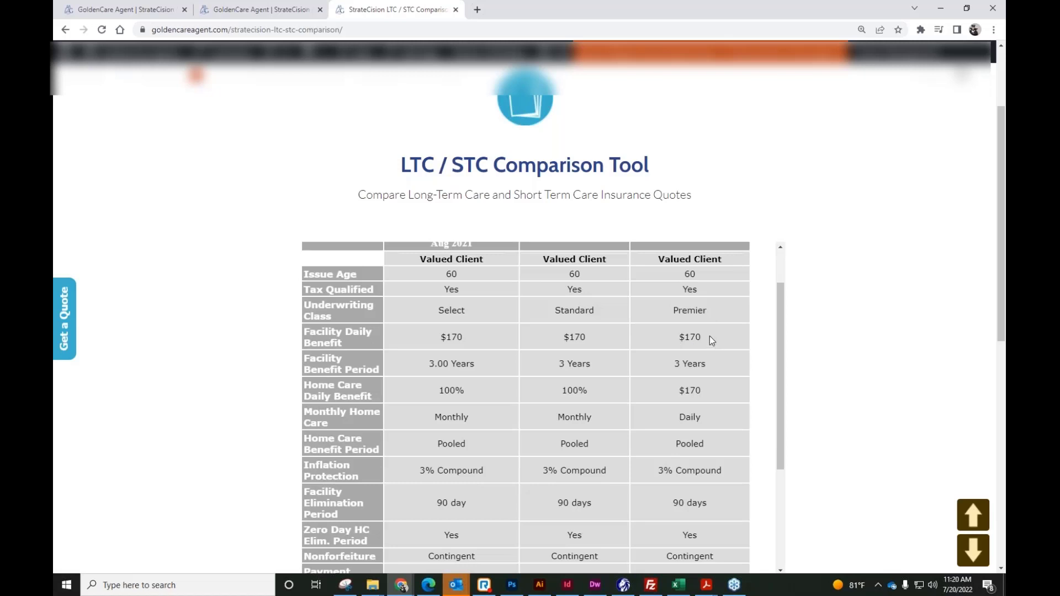
Step: Compare the three quotes' daily benefits, home care terms and remaining rows through to the premiums
double_click(696, 337)
double_click(697, 417)
click(693, 415)
scroll(576, 380, down, 3)
scroll(576, 380, down, 1)
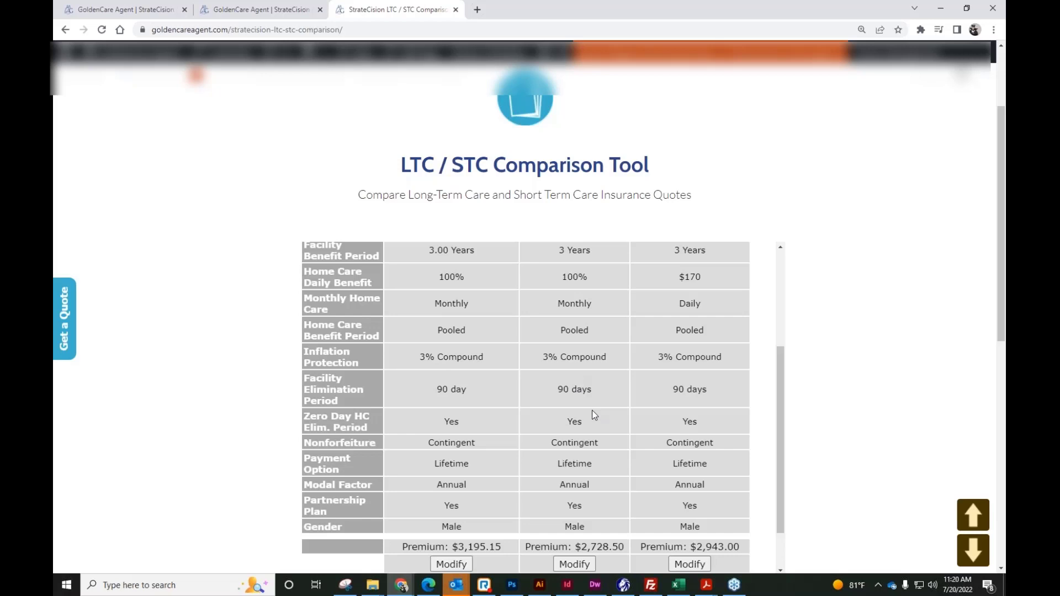
scroll(592, 410, down, 2)
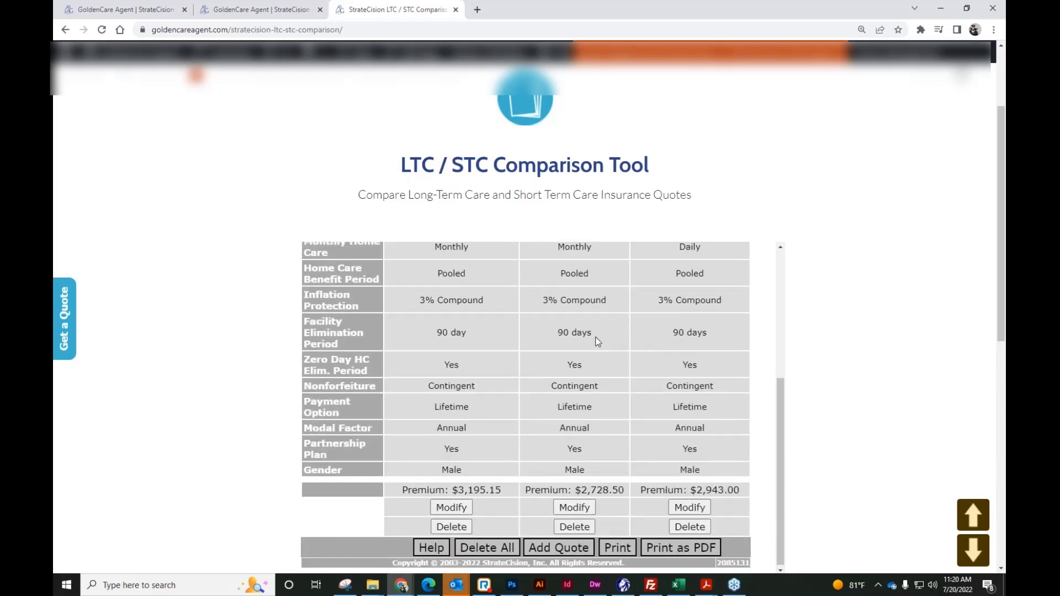
scroll(600, 381, down, 1)
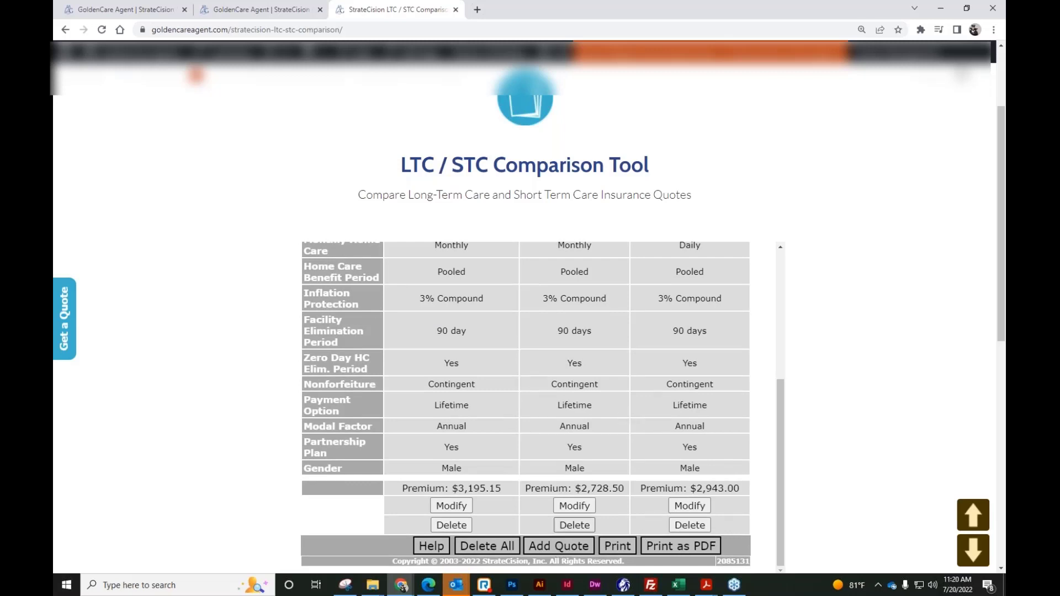
Step: Preview the quote comparison in its print and PDF versions, and review the full-size PDF through its second page
click(621, 551)
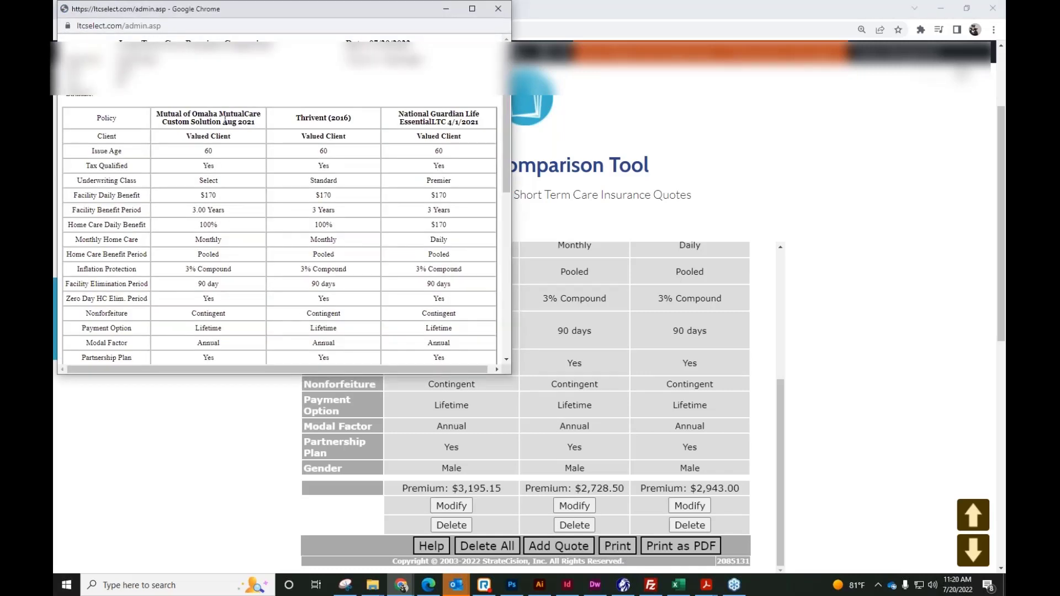
click(497, 9)
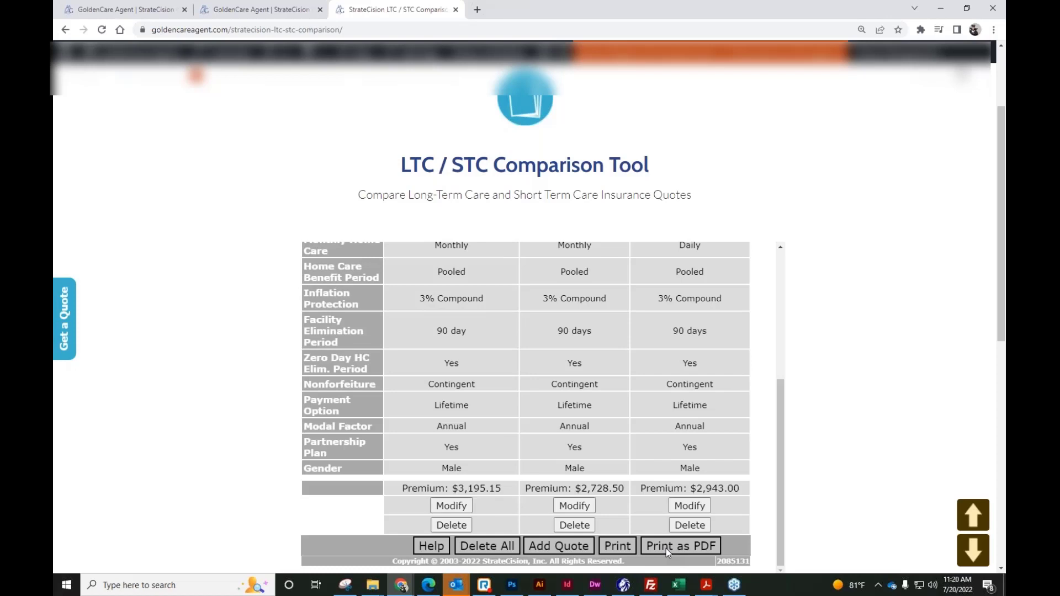
click(666, 548)
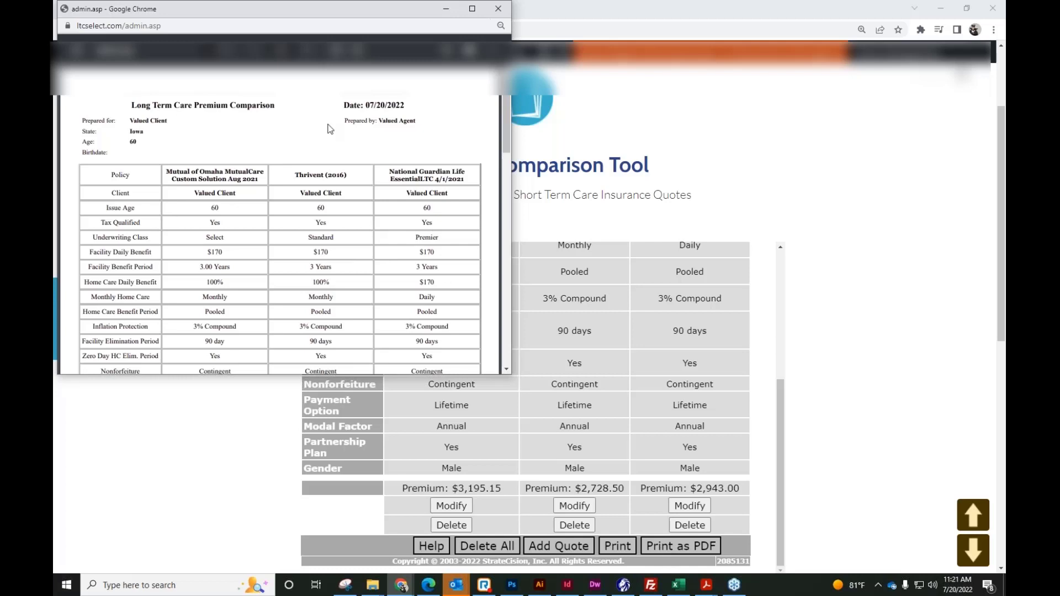
click(471, 8)
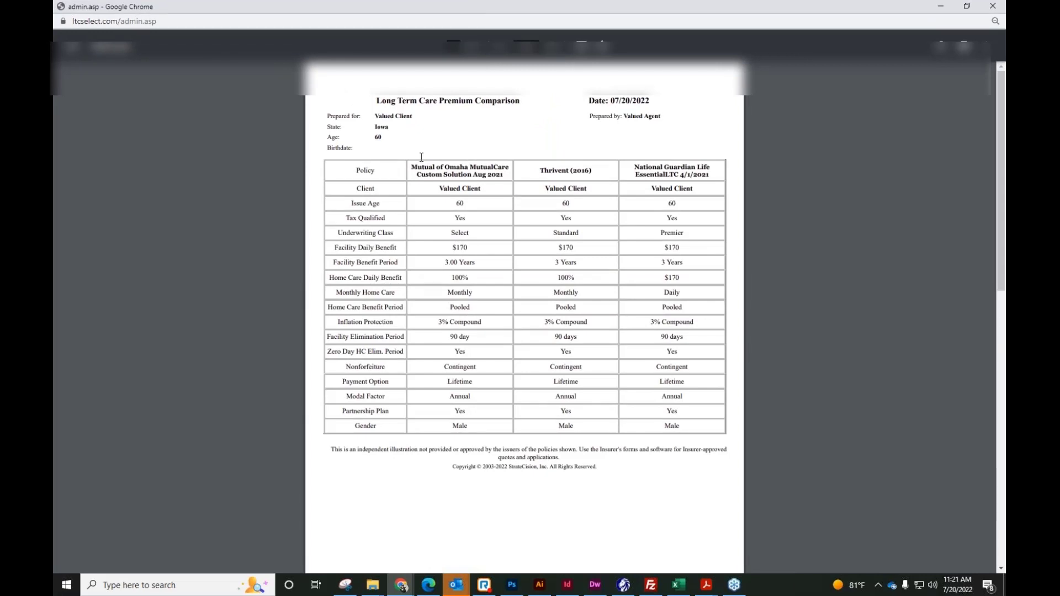
drag(352, 202, 360, 413)
click(360, 414)
scroll(319, 355, down, 3)
scroll(319, 353, down, 3)
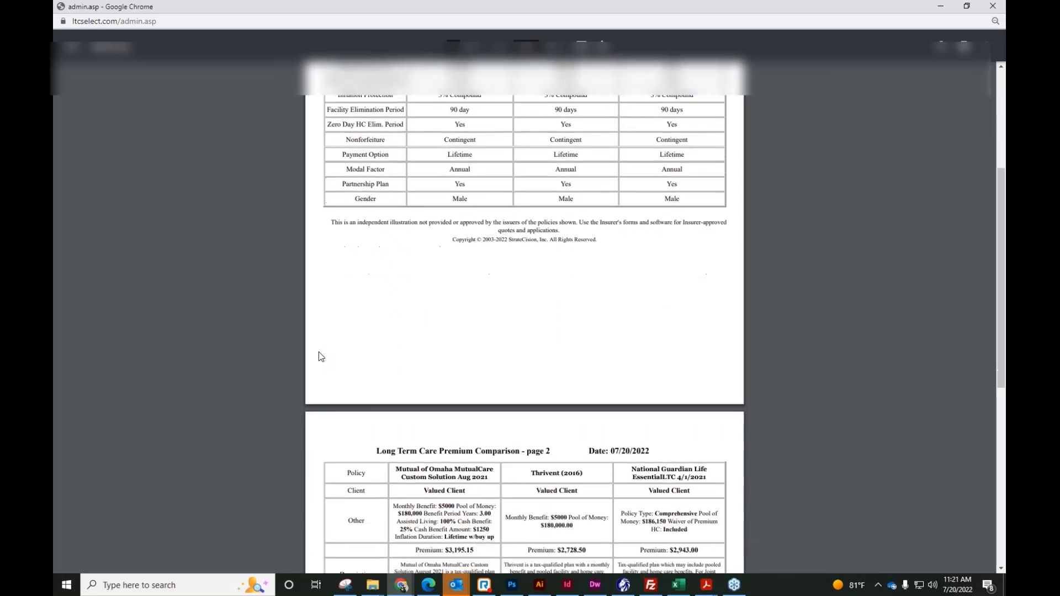
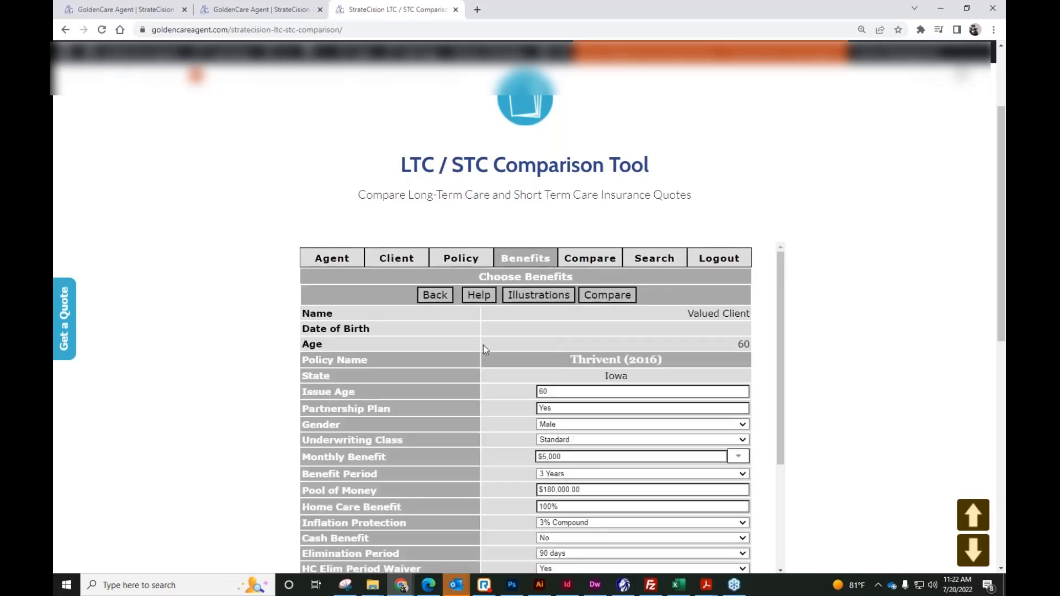
Step: Set the Thrivent (2016) quote's Cash Benefit to Yes and recalculate its premium
scroll(483, 345, down, 3)
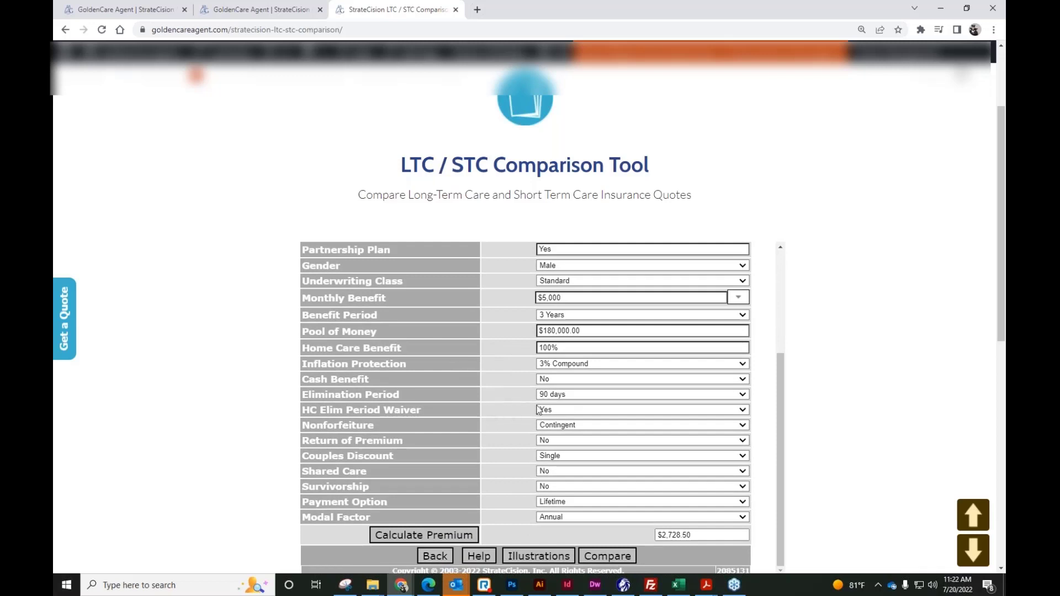
click(559, 384)
click(552, 396)
scroll(527, 370, down, 1)
click(459, 478)
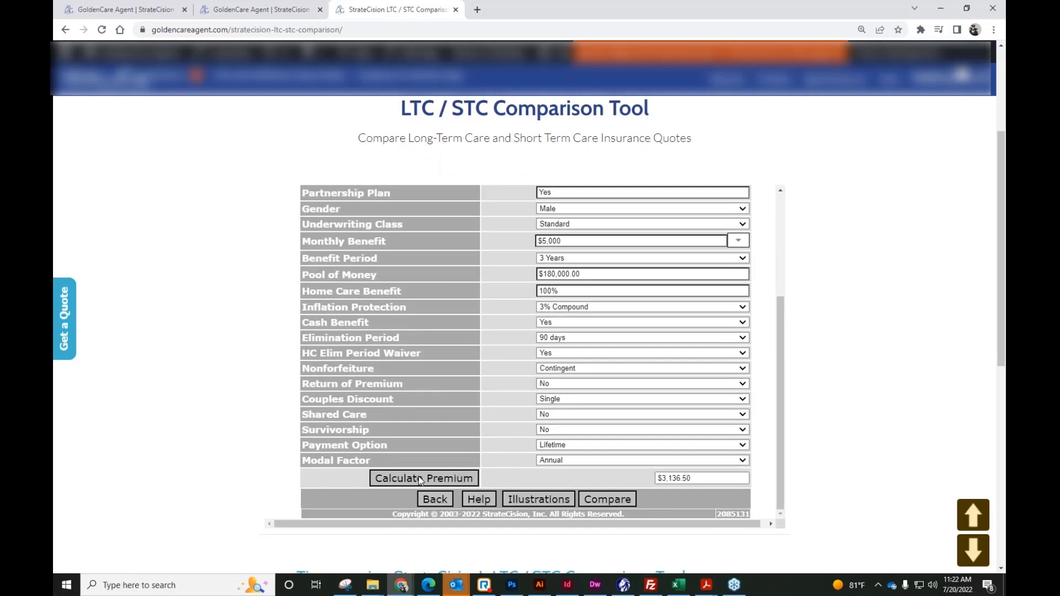
Step: Open the updated comparison of all three quotes and review its benefit rows and premiums
click(607, 500)
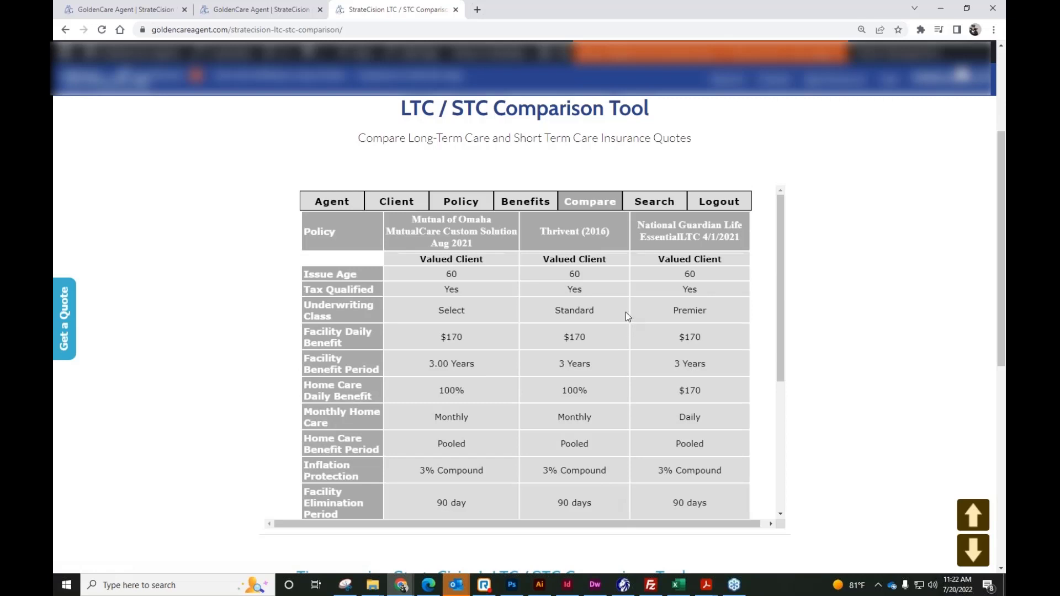
scroll(625, 313, down, 1)
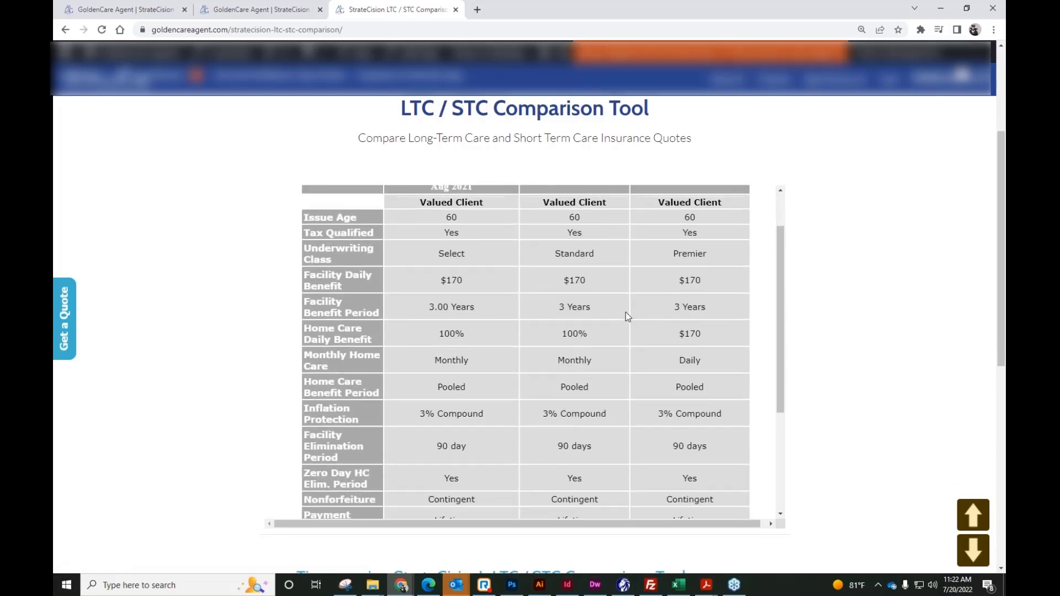
scroll(625, 313, down, 3)
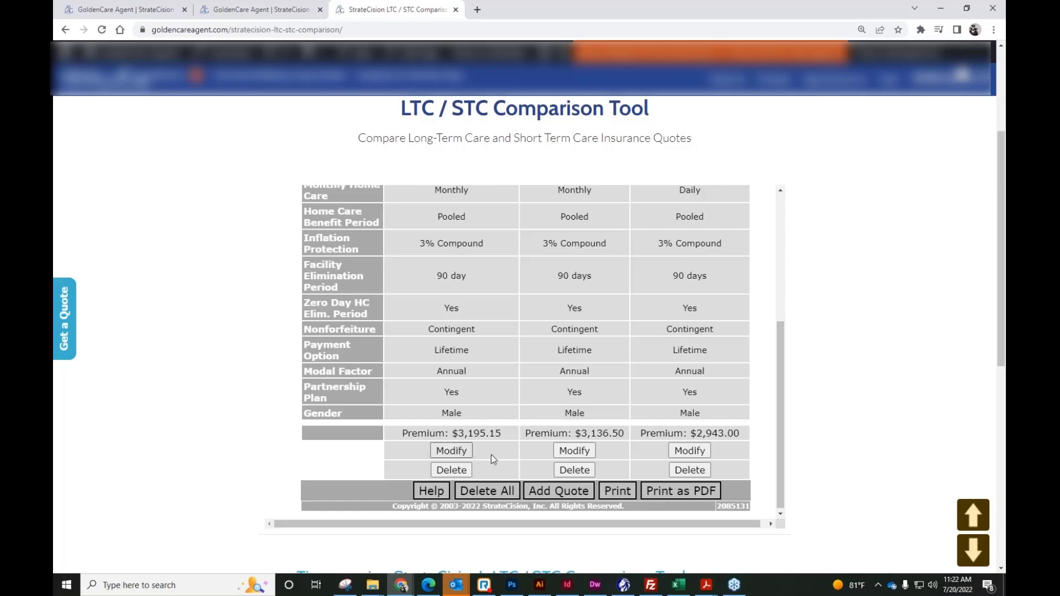
scroll(620, 421, up, 5)
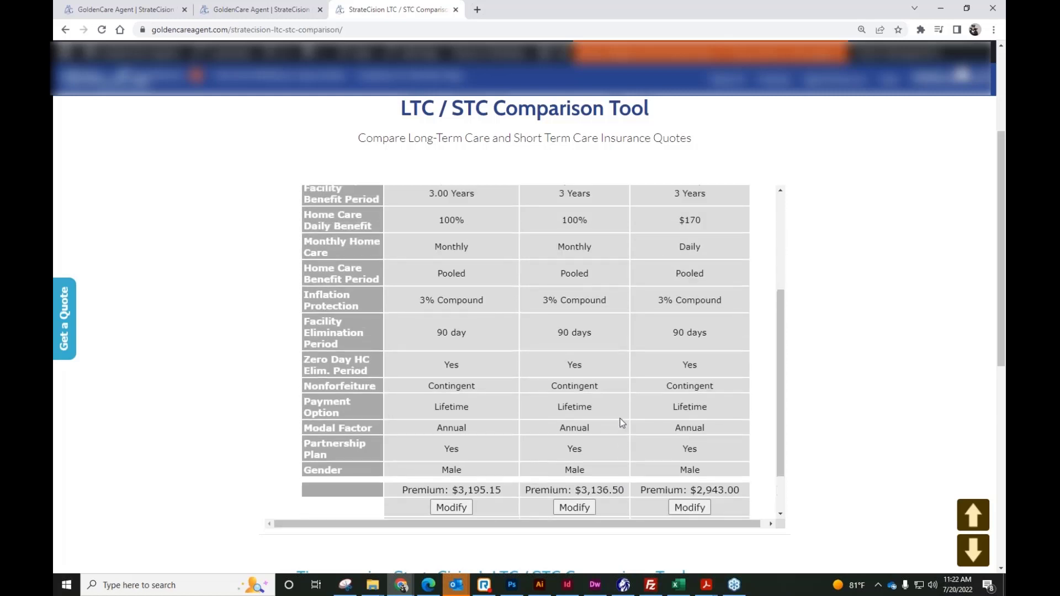
scroll(620, 420, down, 5)
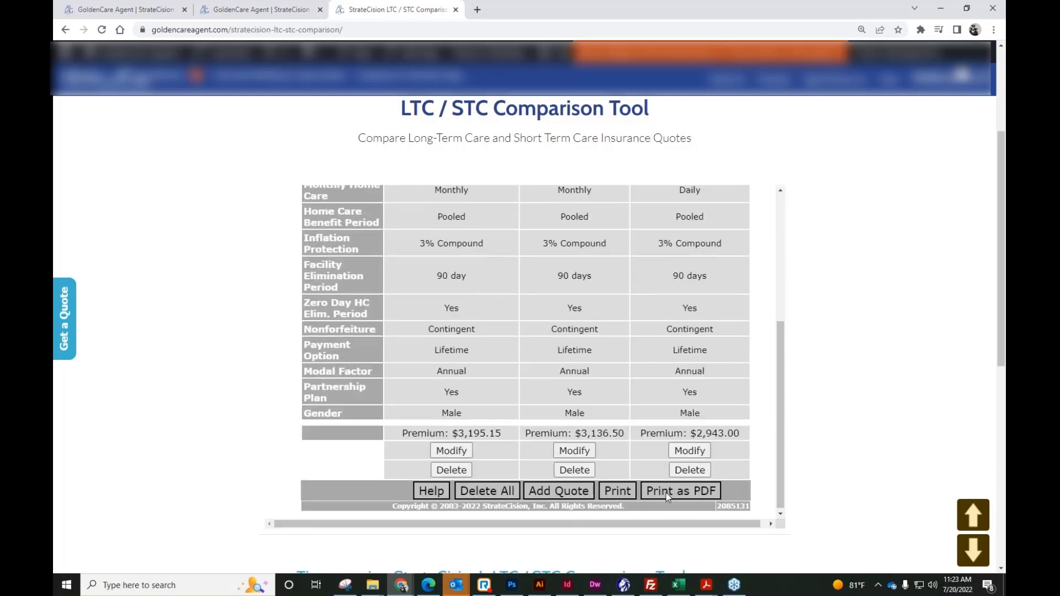
scroll(644, 409, up, 2)
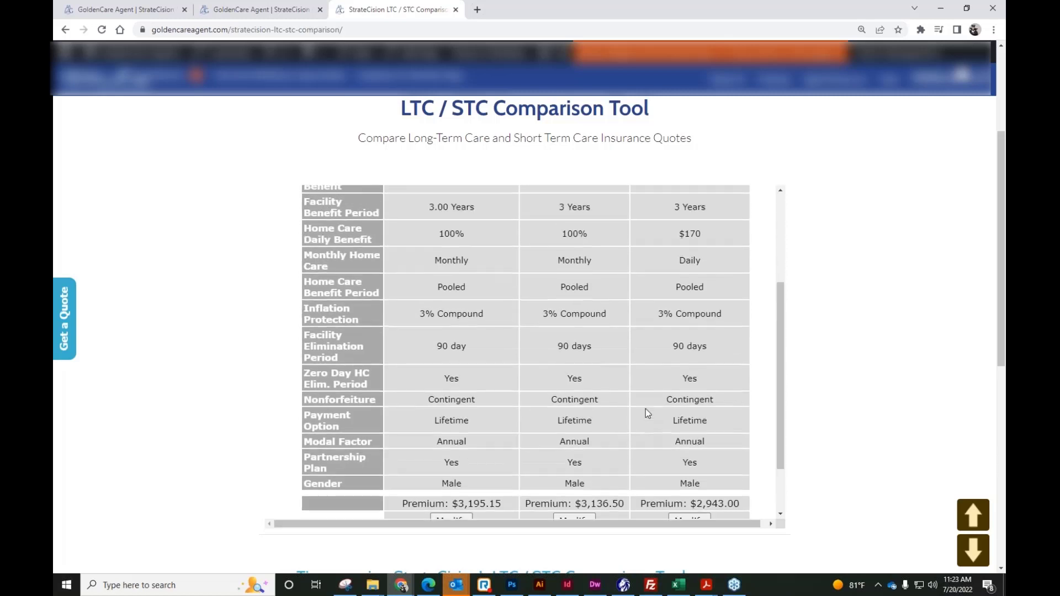
scroll(645, 409, up, 4)
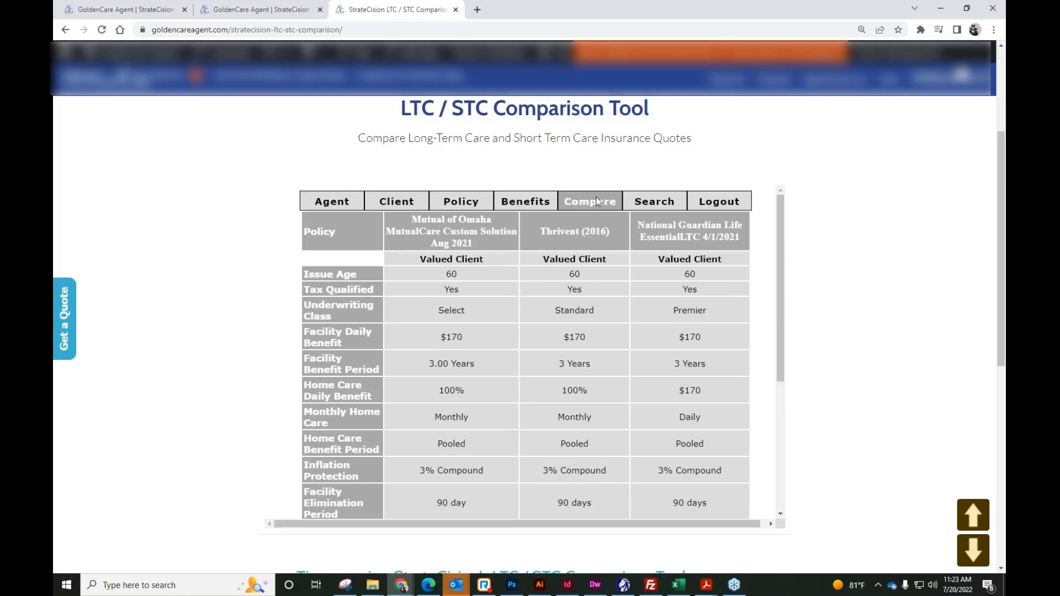
Step: Open the policy search and set Facility Elimination Period to 85 days and Monthly Home Care to Daily
click(660, 207)
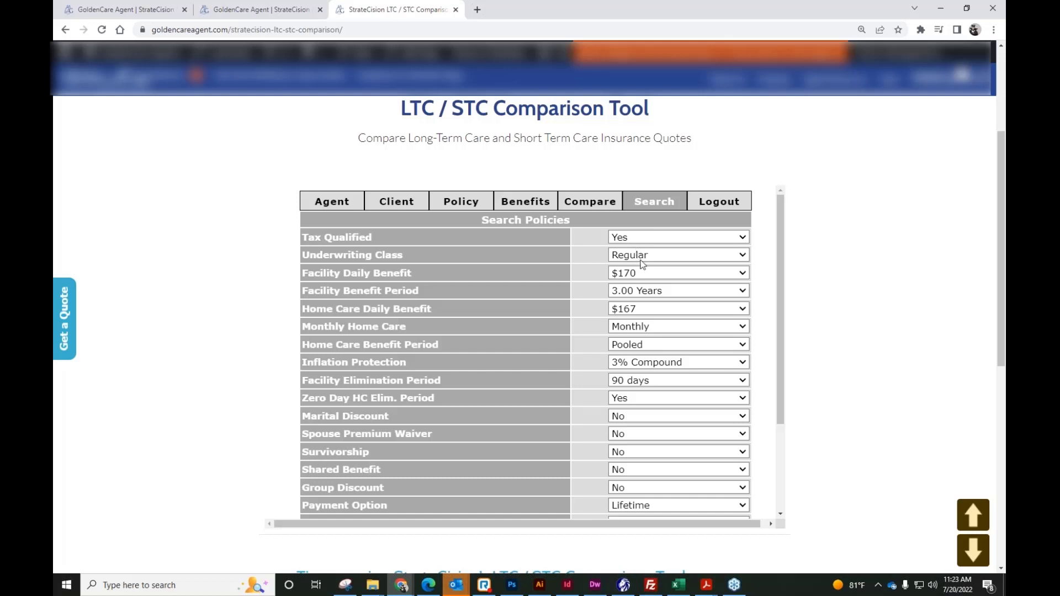
click(645, 328)
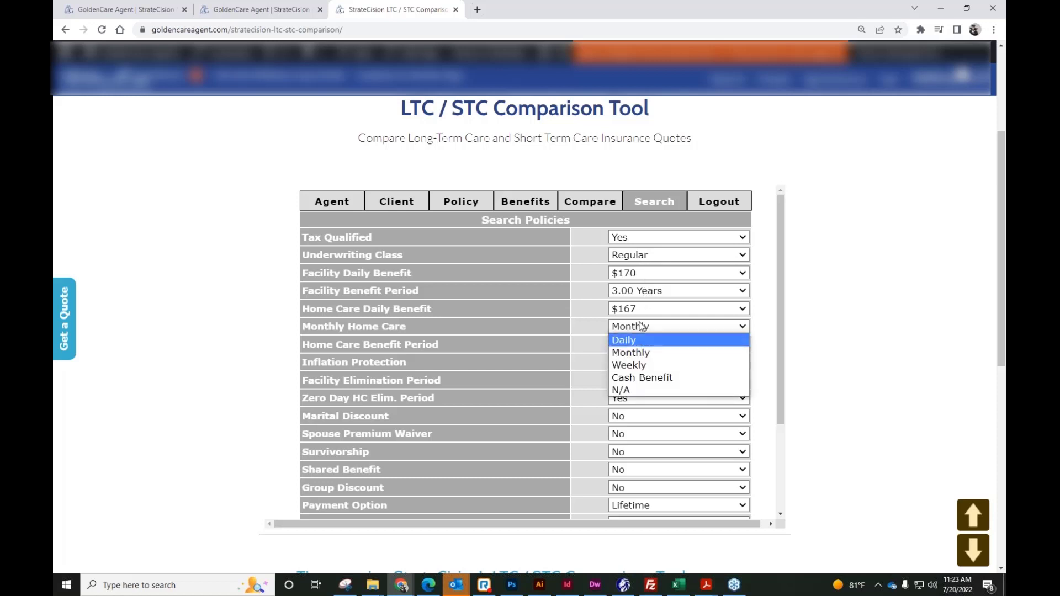
click(641, 326)
click(641, 388)
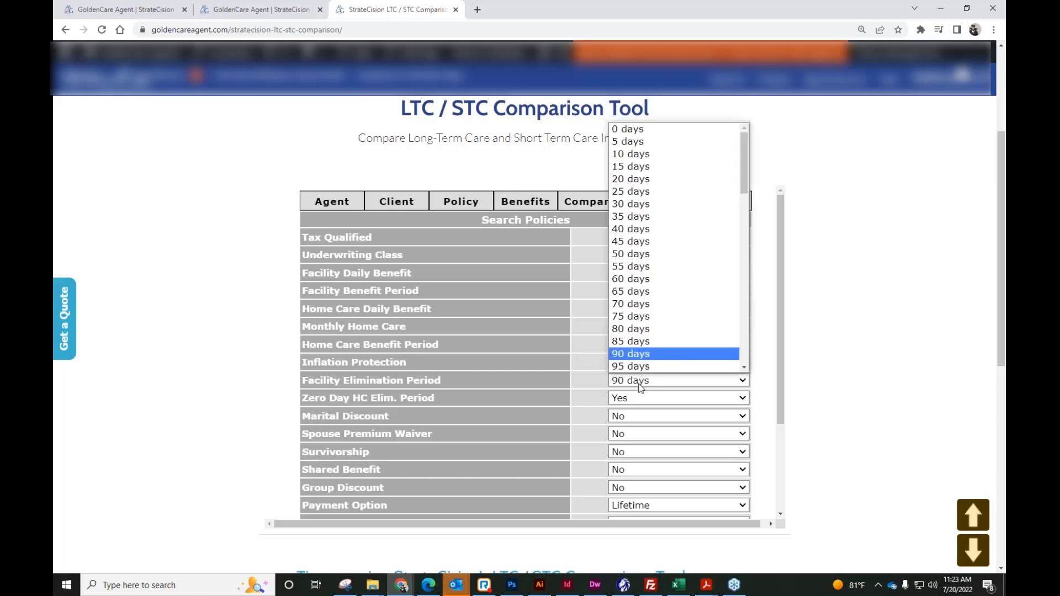
click(638, 354)
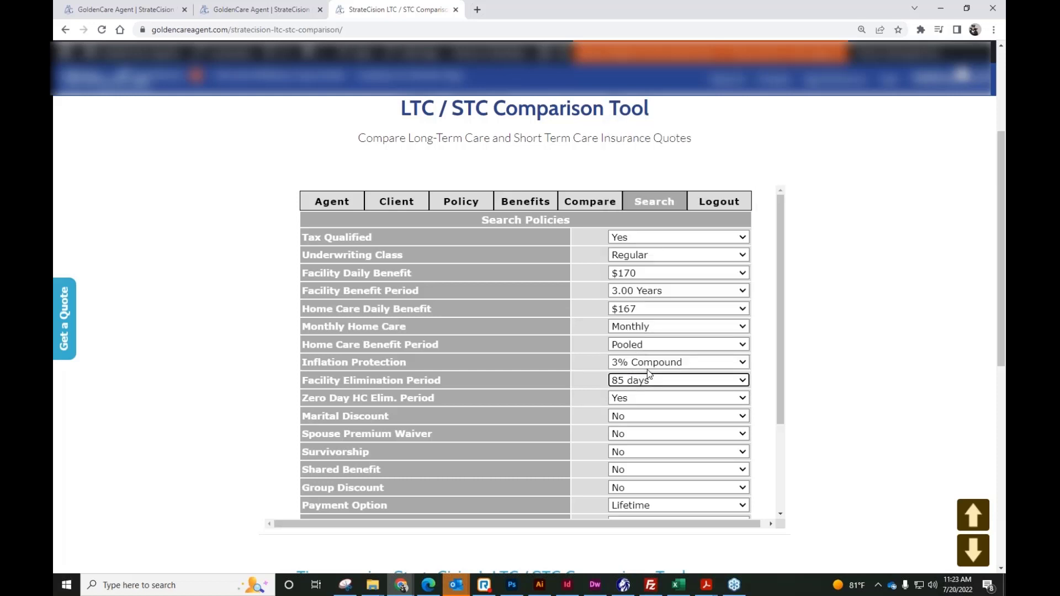
click(644, 331)
click(643, 340)
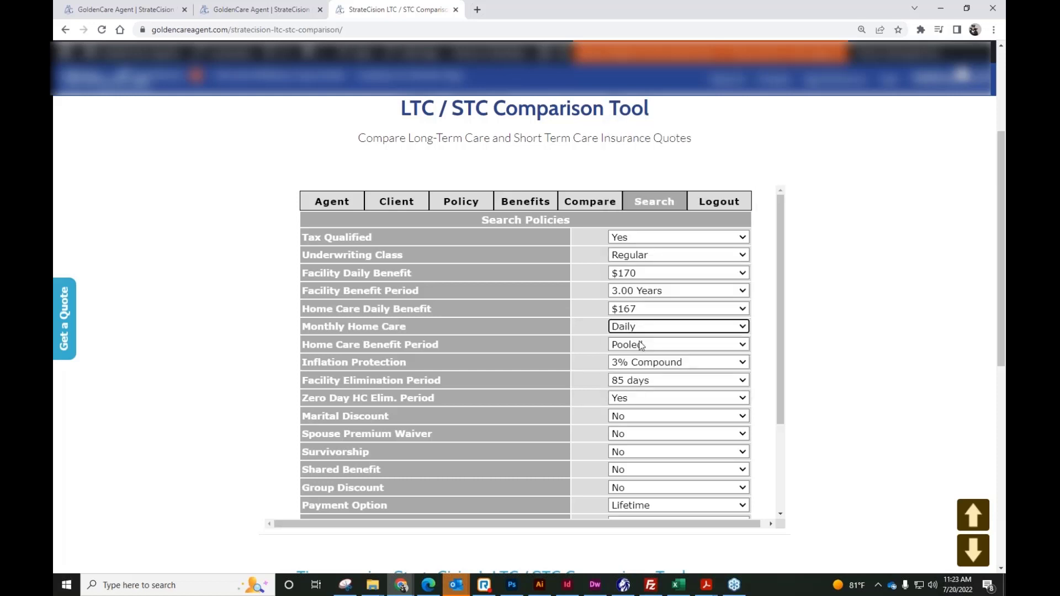
Step: Review all search criteria, run a new policy search, and return from the results to the policy list
scroll(678, 414, down, 2)
scroll(678, 434, down, 1)
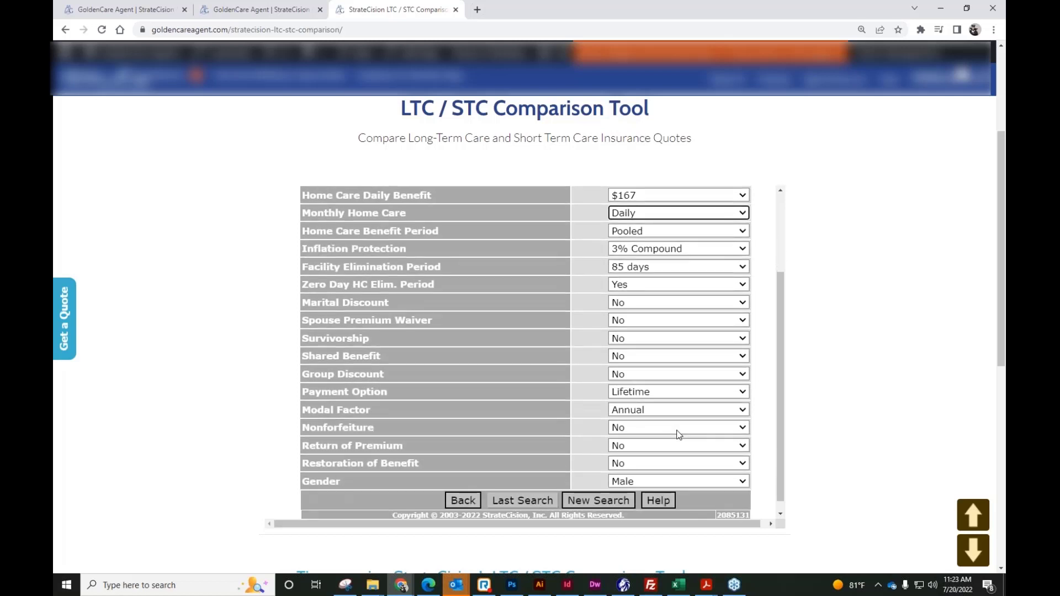
scroll(678, 435, up, 4)
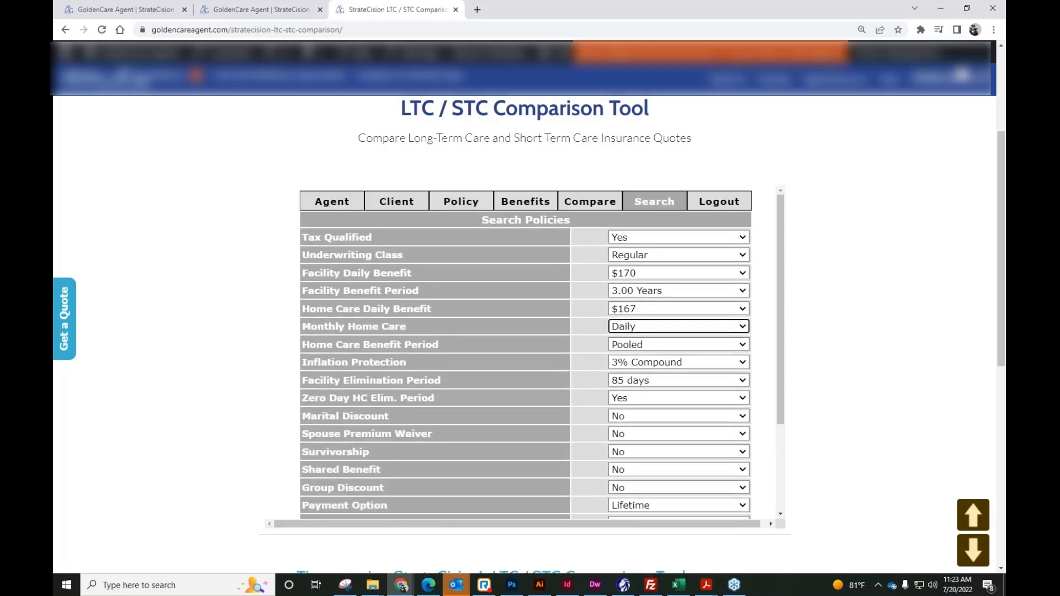
scroll(568, 316, down, 3)
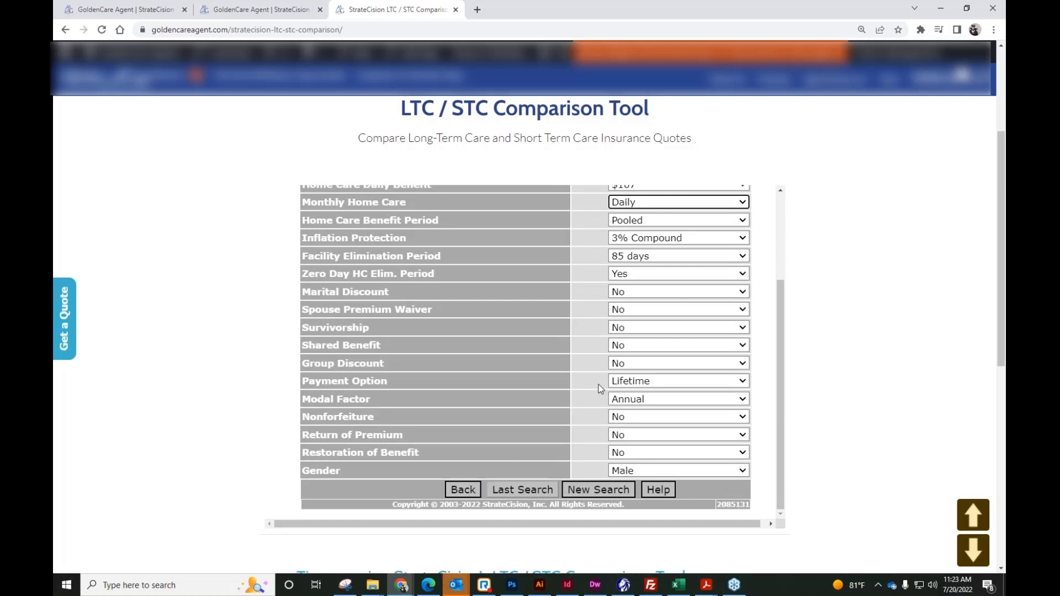
scroll(600, 389, up, 3)
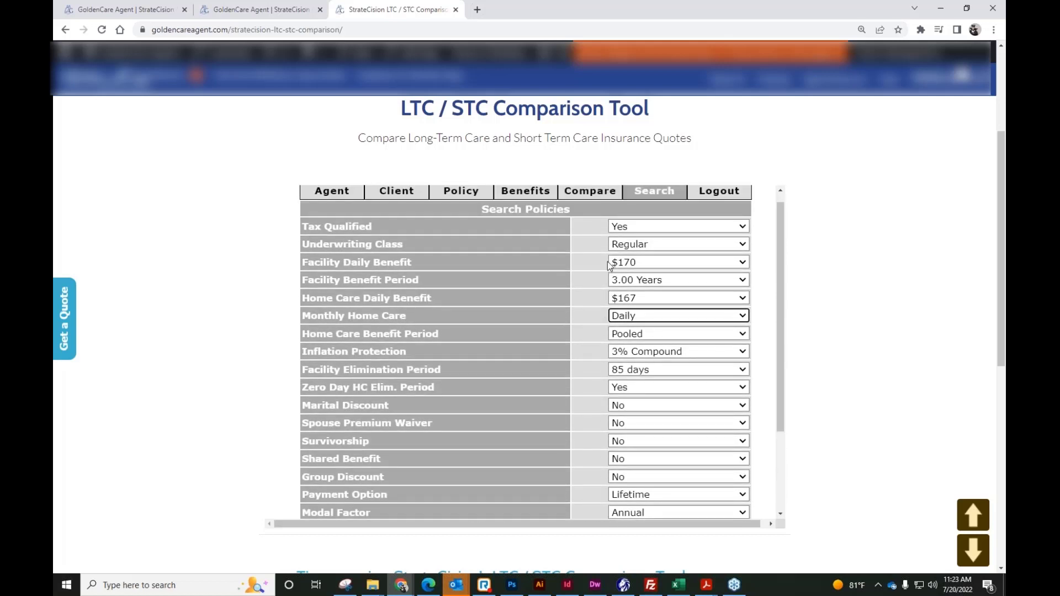
scroll(603, 480, down, 3)
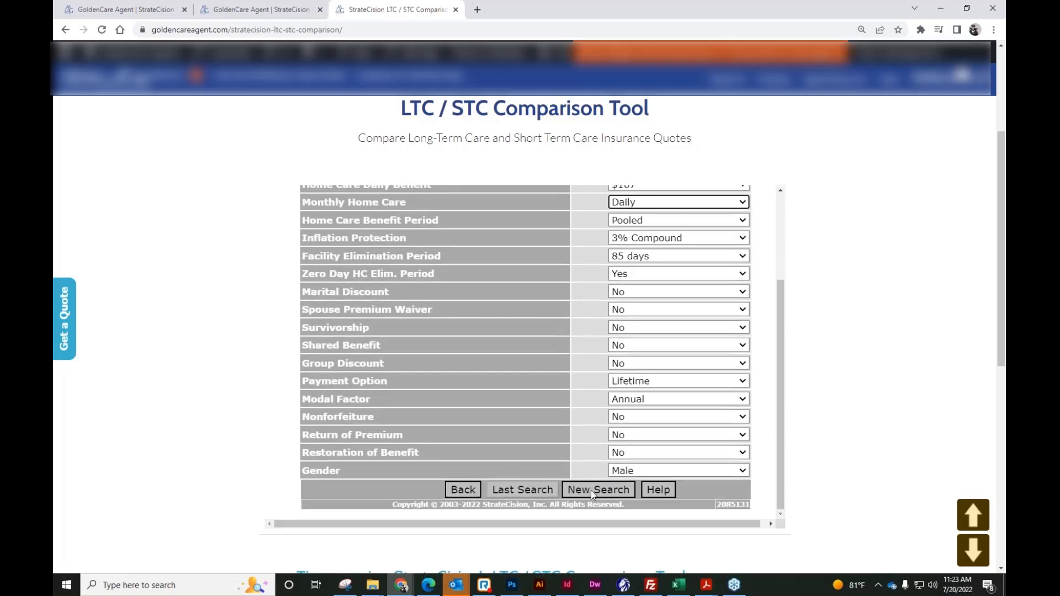
click(591, 492)
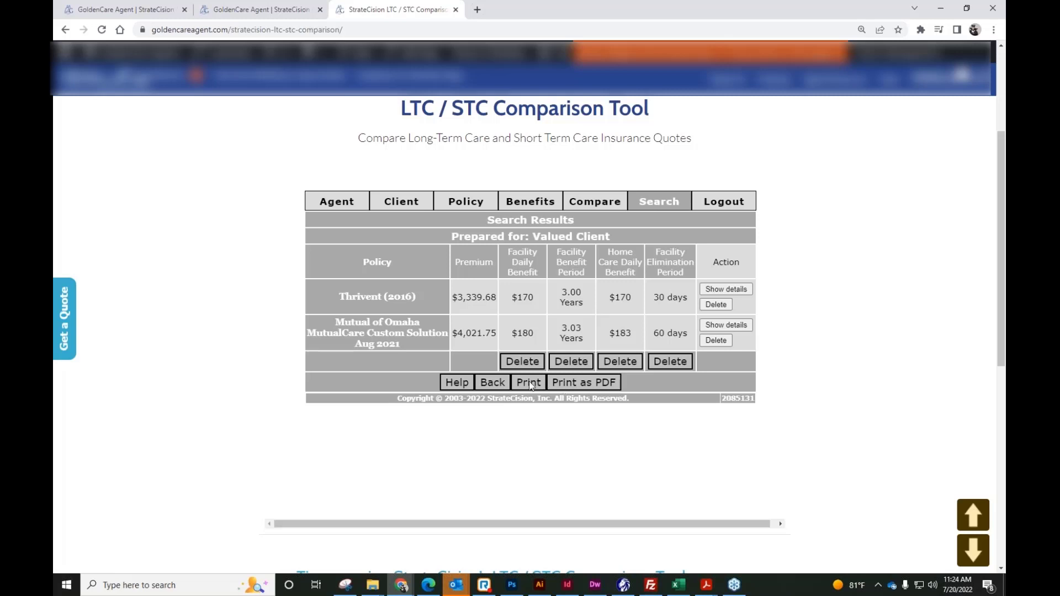
click(493, 383)
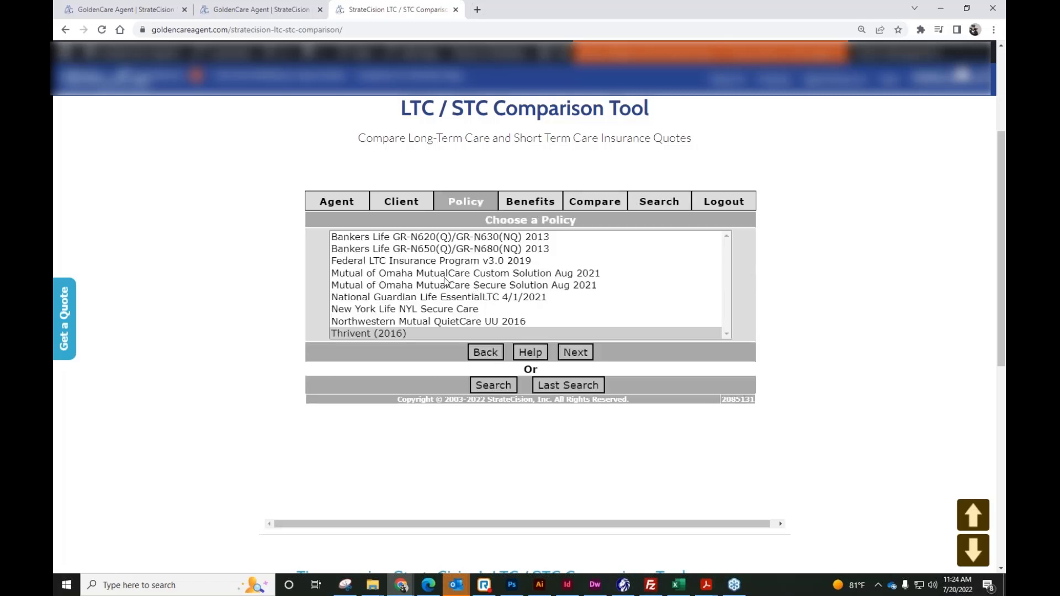
Step: Reopen the policy search, set Zero Day HC Elim. Period to No, and run a new search
click(659, 202)
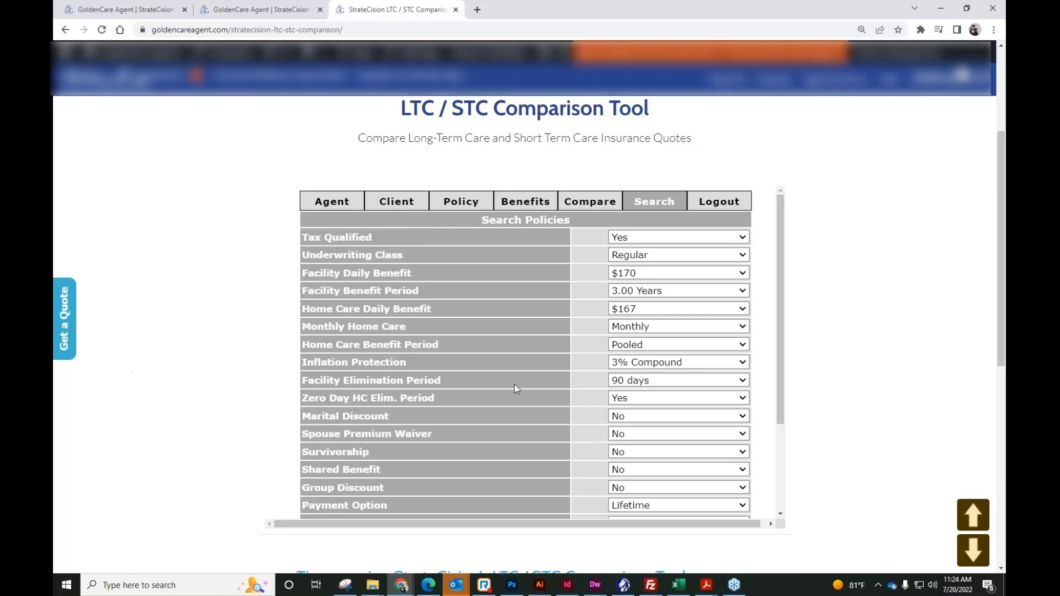
click(641, 398)
click(633, 413)
scroll(596, 378, down, 1)
scroll(595, 376, down, 1)
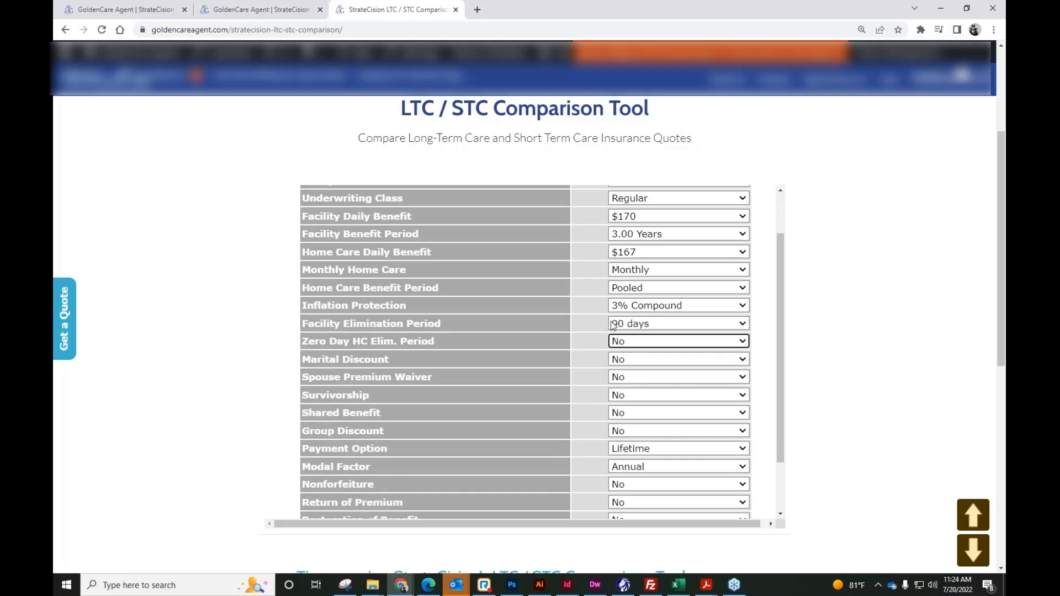
scroll(641, 257, up, 2)
scroll(600, 327, down, 3)
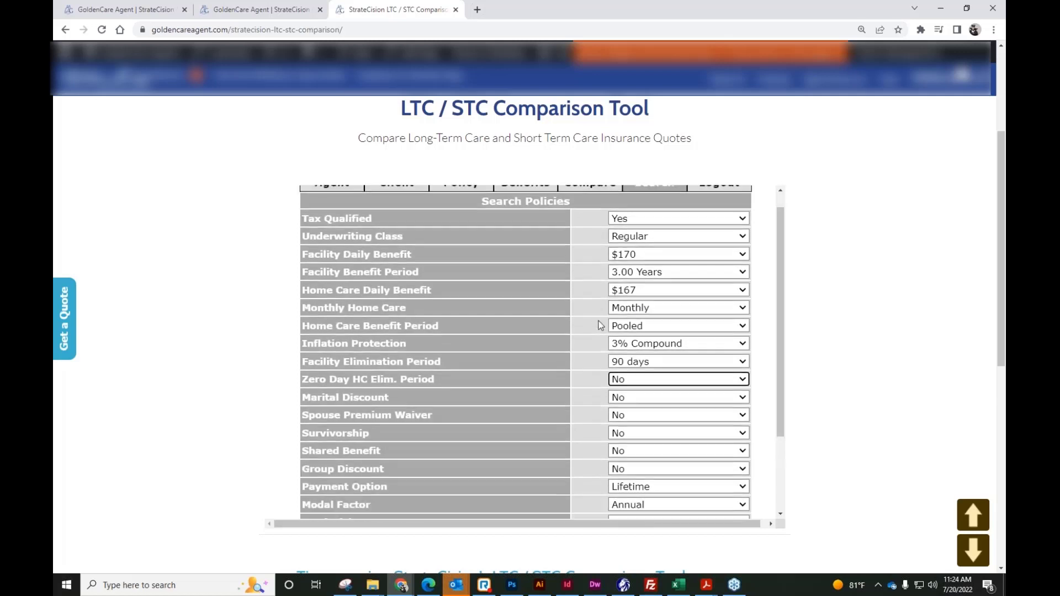
click(593, 491)
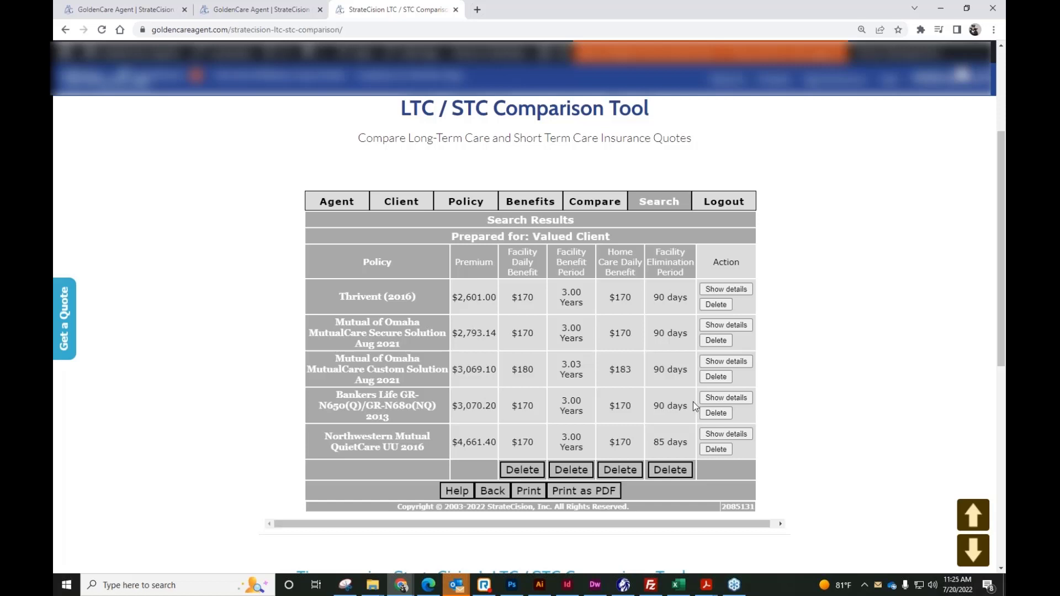
Step: Check the facility elimination periods of the Northwestern Mutual and Bankers Life search results
drag(670, 444, 641, 443)
drag(688, 405, 647, 409)
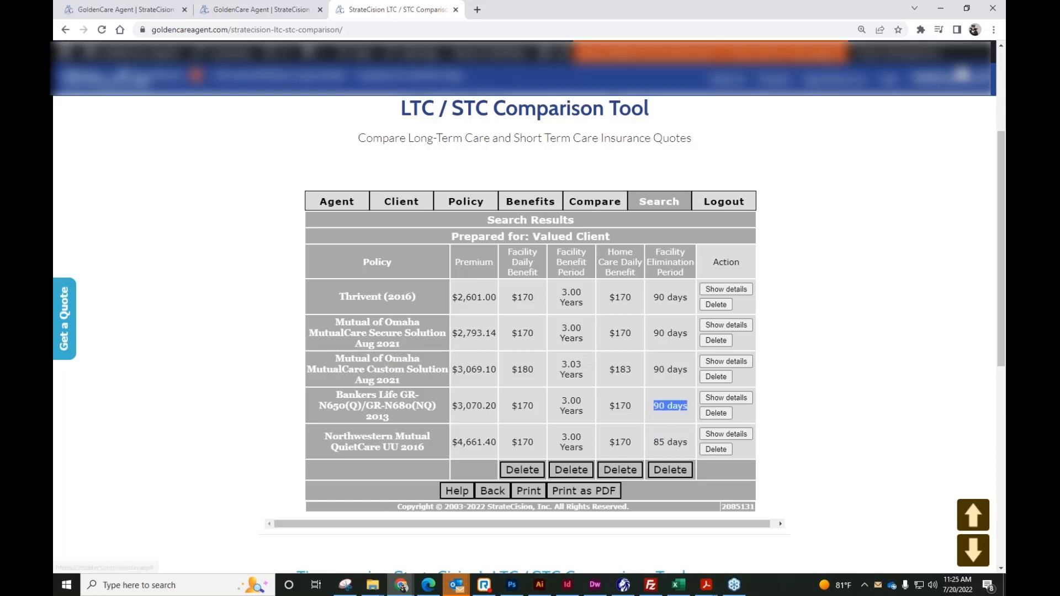
Step: Check the facility daily benefits of the Mutual of Omaha Custom Solution and Thrivent search results
drag(534, 369, 509, 369)
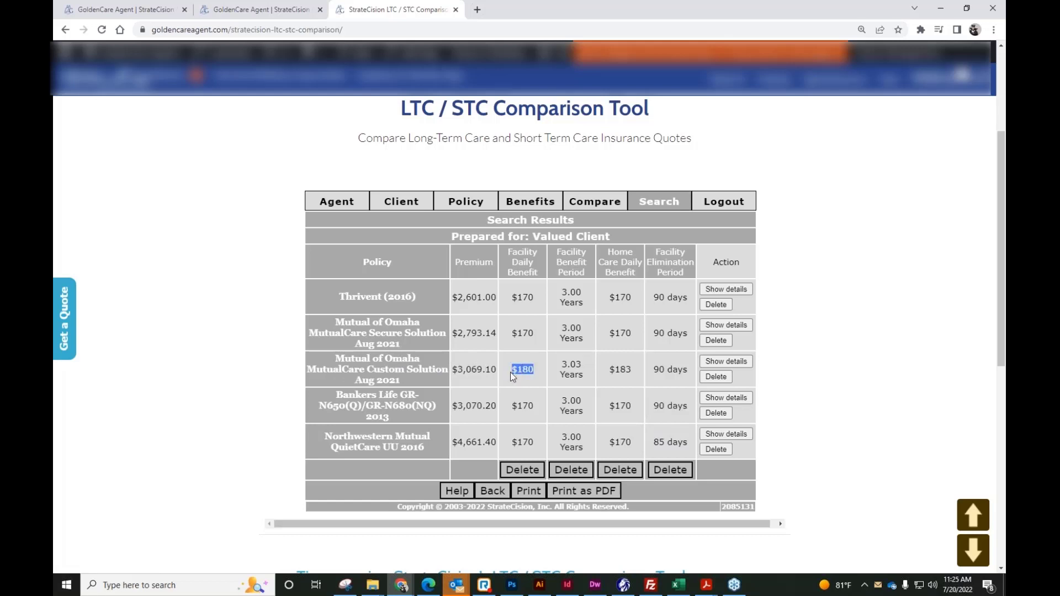
drag(537, 298, 513, 298)
click(523, 295)
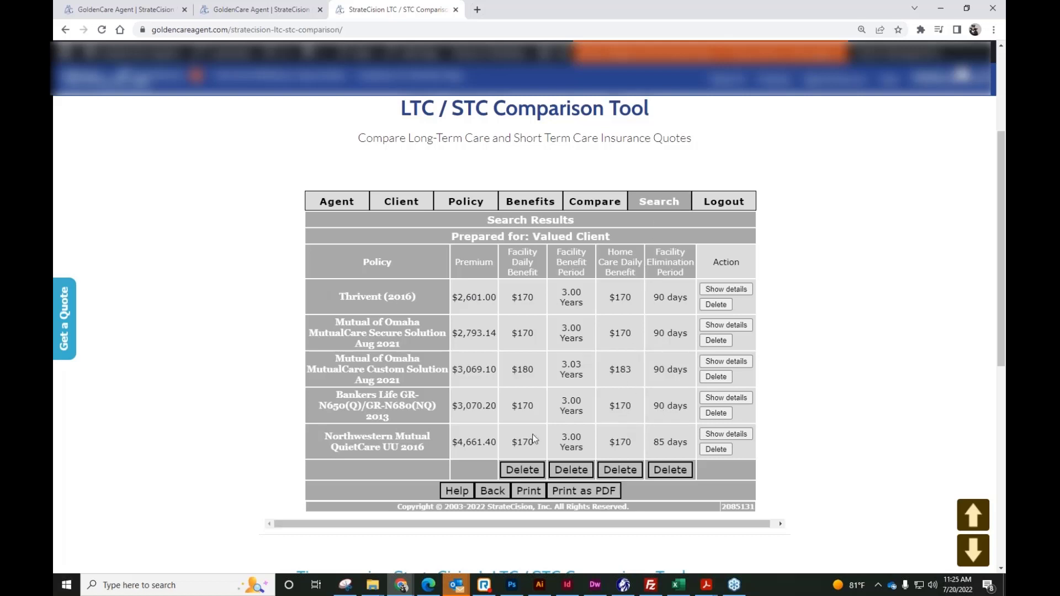
Step: Open the details of the Northwestern Mutual QuietCare UU 2016 result and set its monthly benefit to $5,000
click(713, 433)
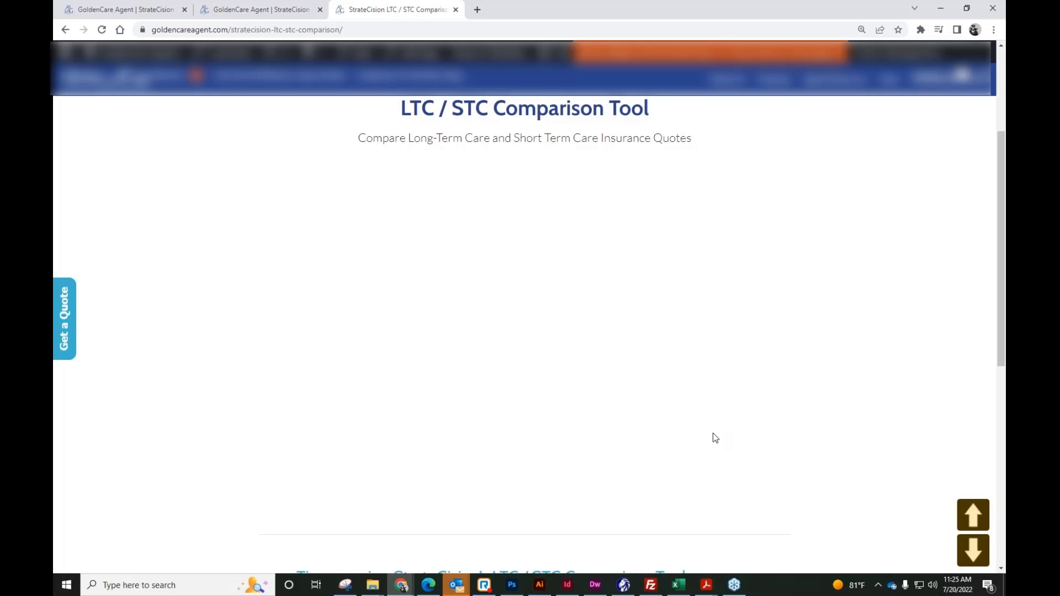
scroll(530, 334, down, 3)
scroll(528, 330, down, 1)
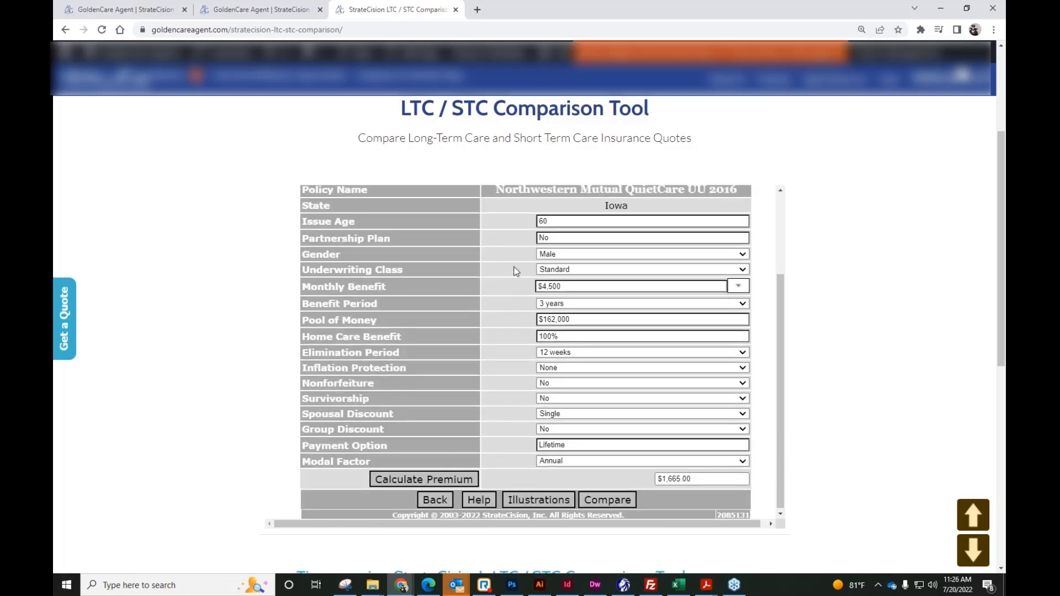
click(738, 287)
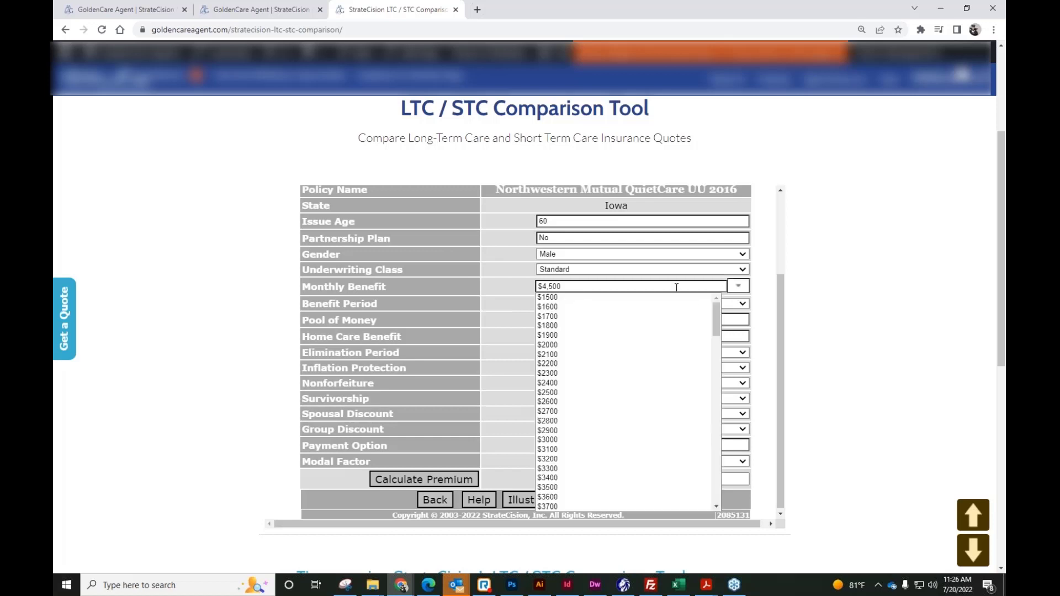
scroll(558, 431, down, 4)
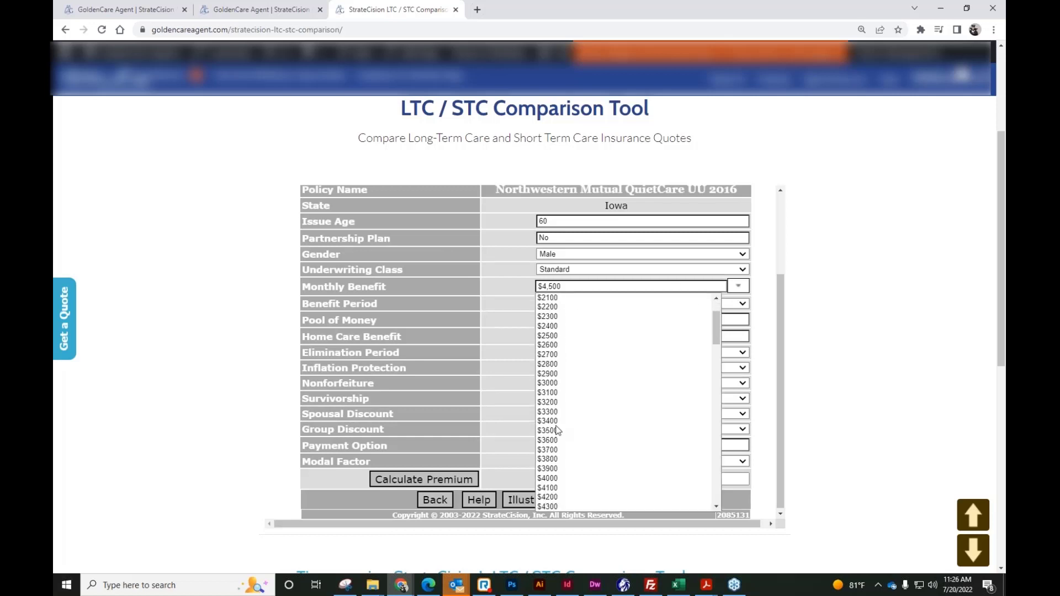
scroll(558, 475, down, 2)
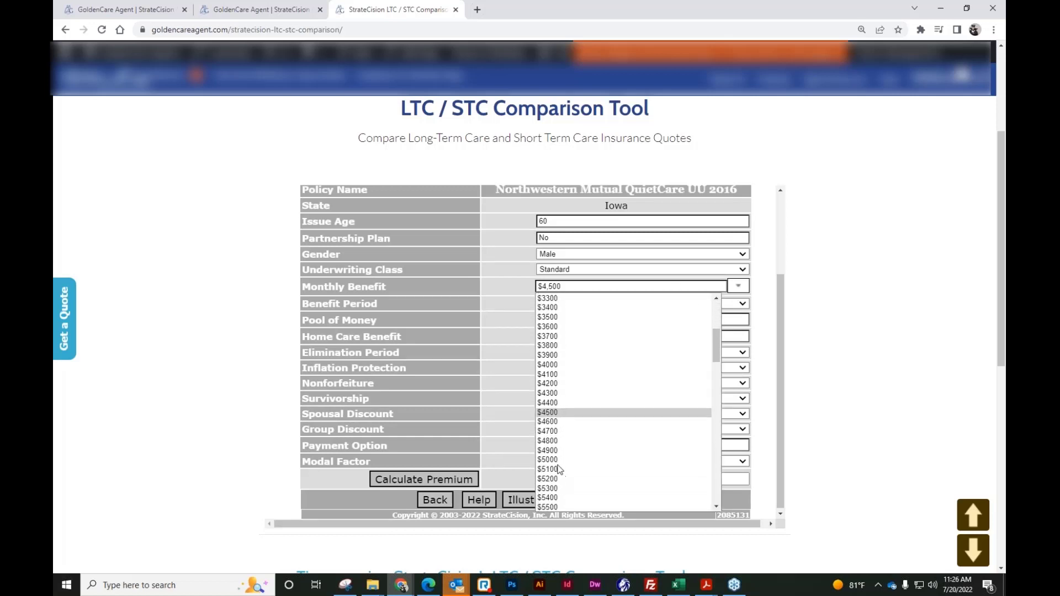
click(559, 465)
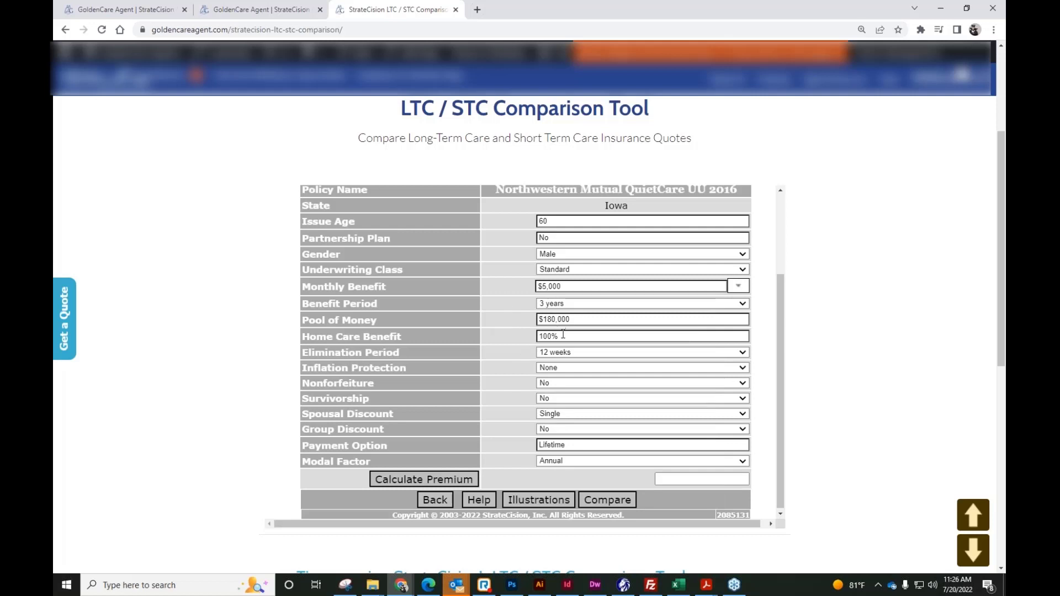
Step: Set the inflation protection to 3% Compound, calculate the premium, and add the Northwestern Mutual quote to the comparison
click(561, 373)
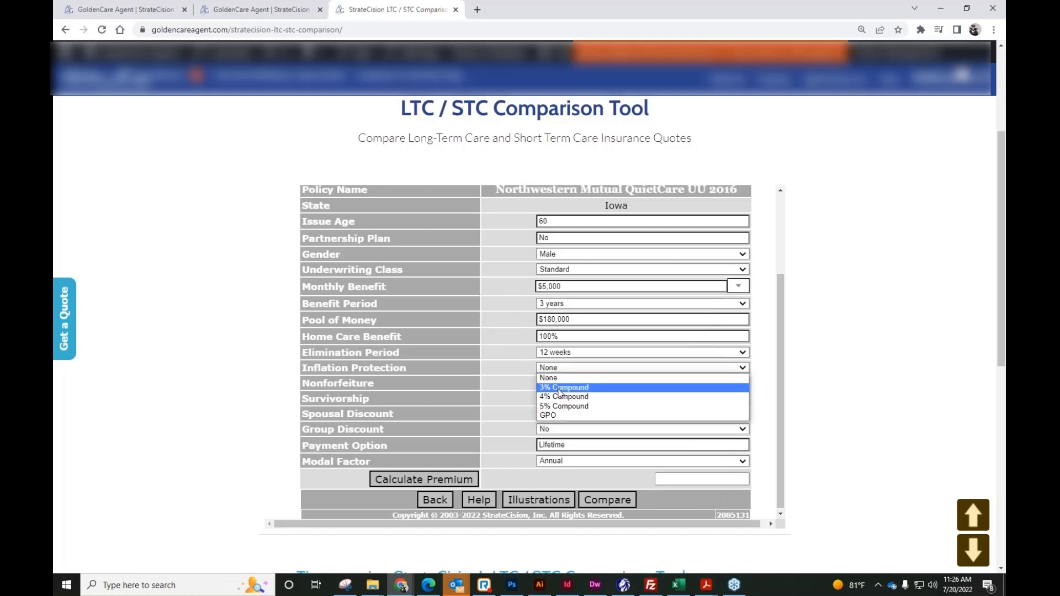
click(559, 391)
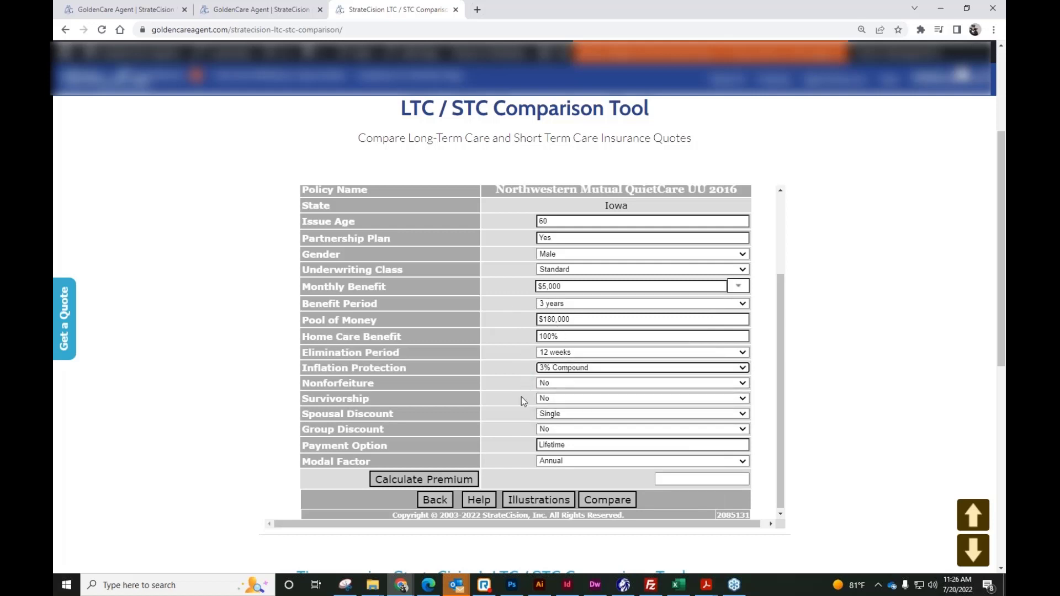
click(463, 481)
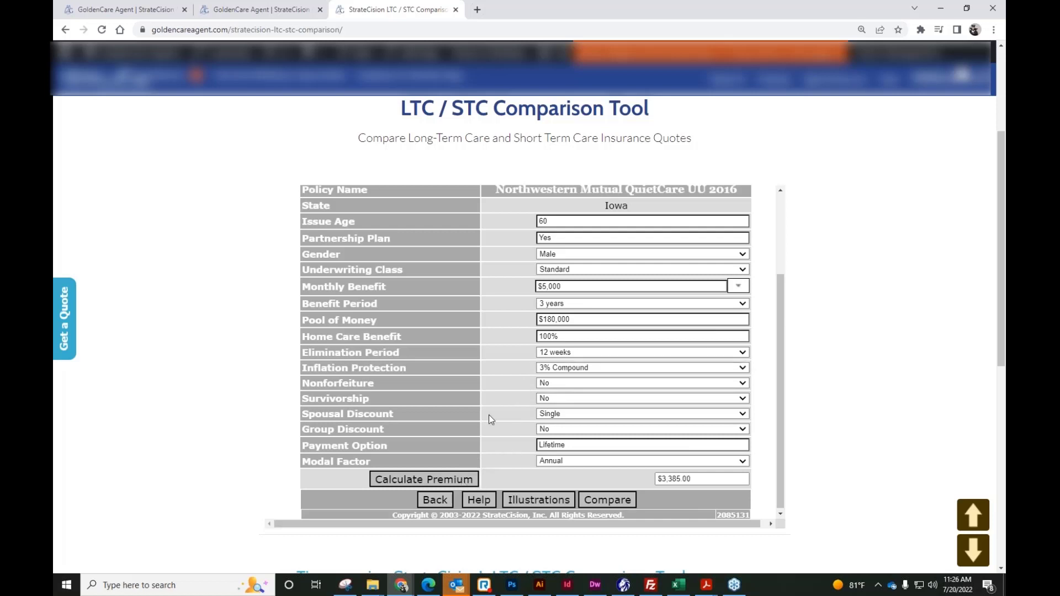
click(599, 502)
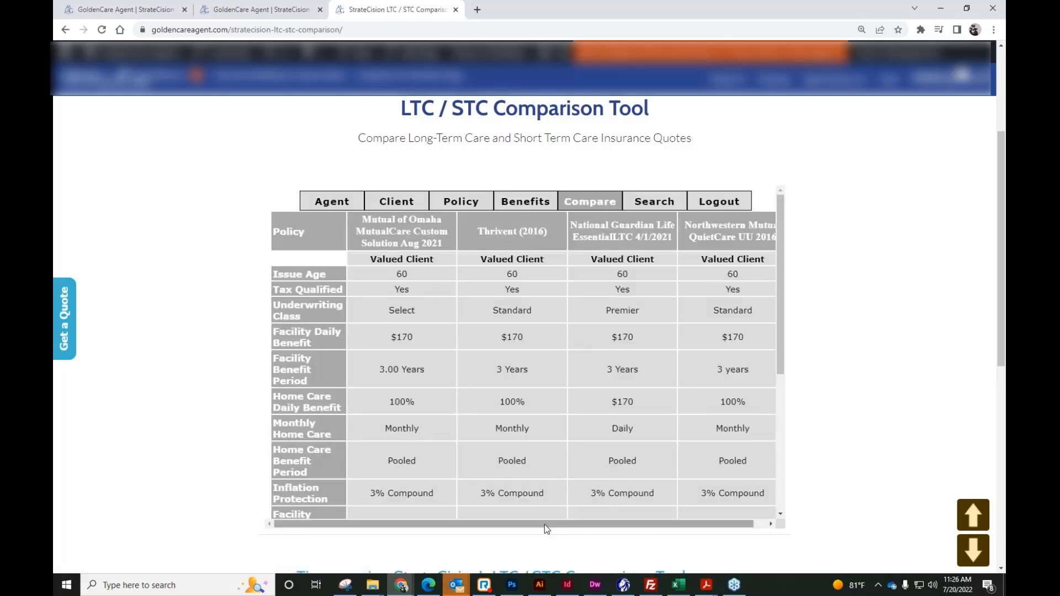
Step: Examine the benefits and premiums of the four policies in the comparison table
drag(546, 529, 567, 528)
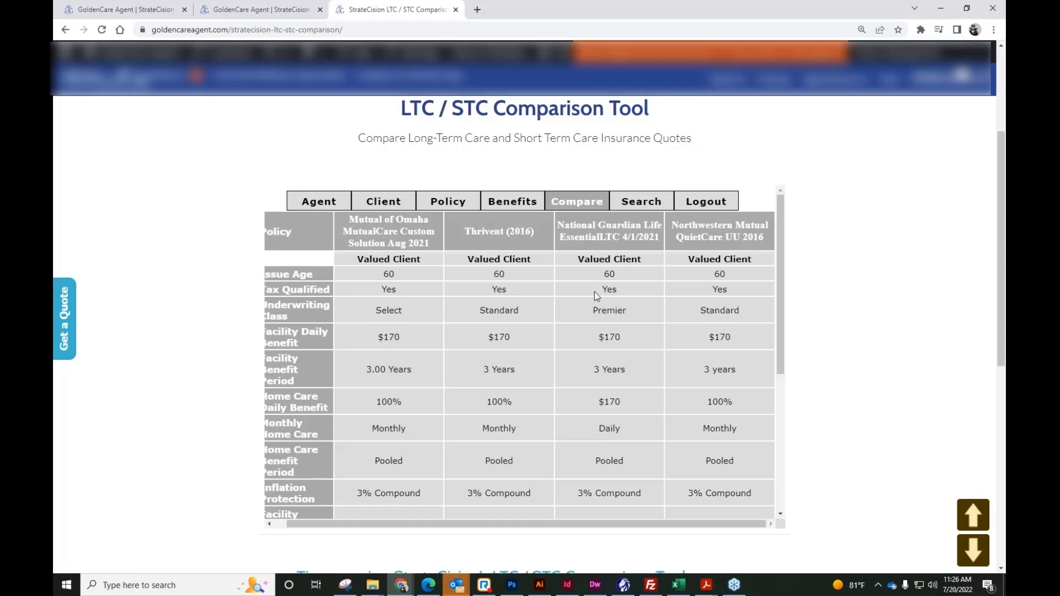
scroll(596, 295, down, 4)
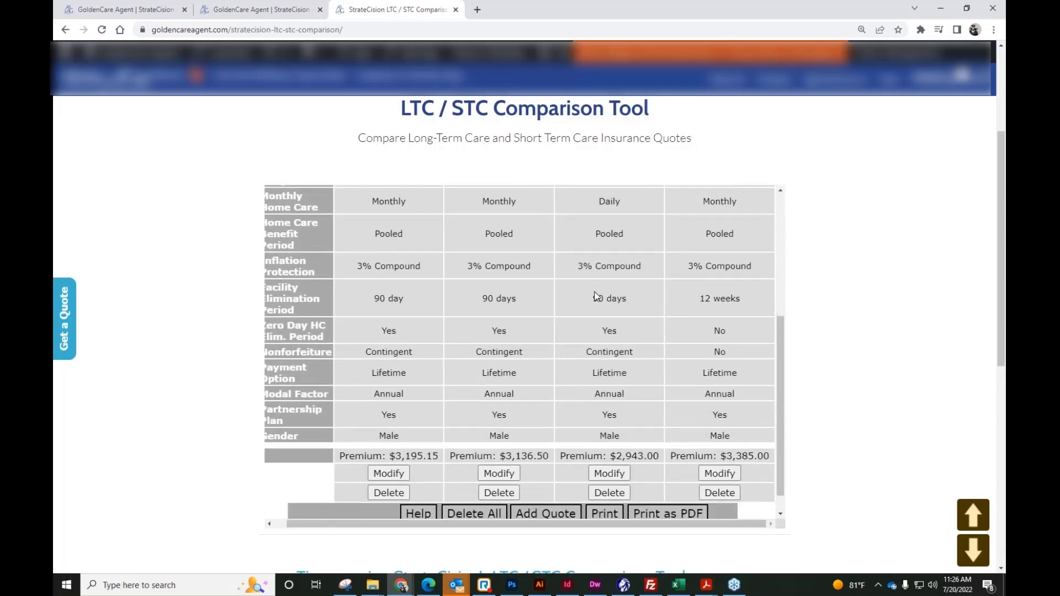
scroll(596, 296, up, 3)
scroll(596, 297, up, 1)
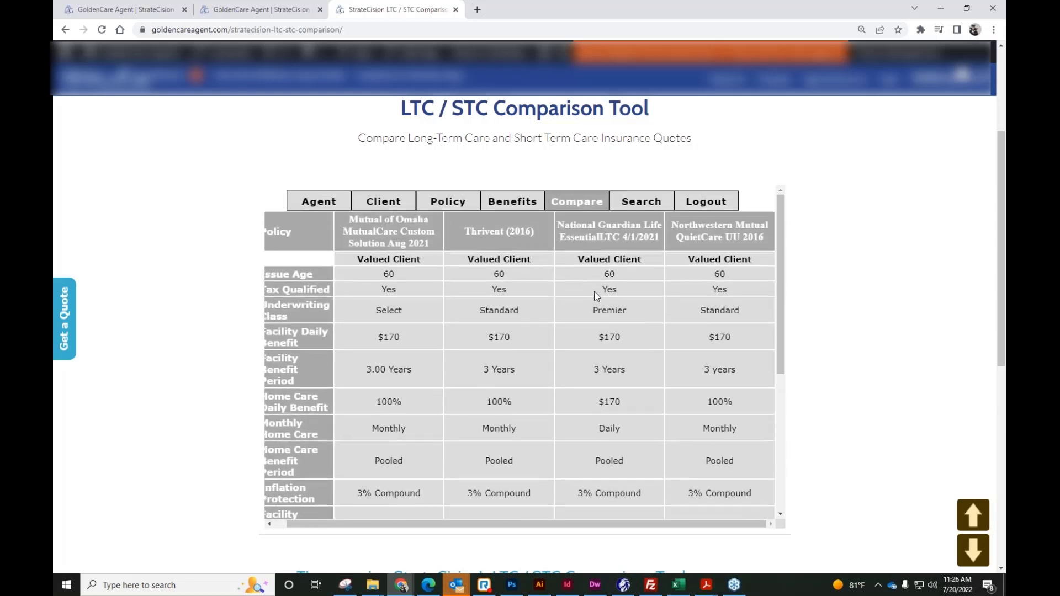
scroll(596, 296, down, 4)
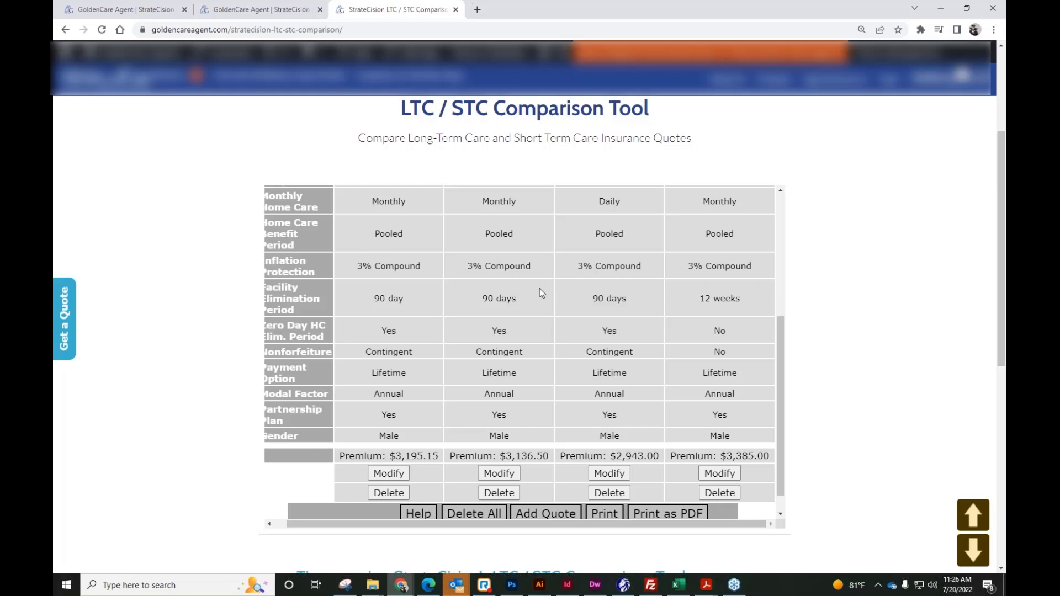
Step: Generate the premium comparison as a PDF, review both of its pages, and close the preview window
scroll(618, 451, down, 1)
click(666, 491)
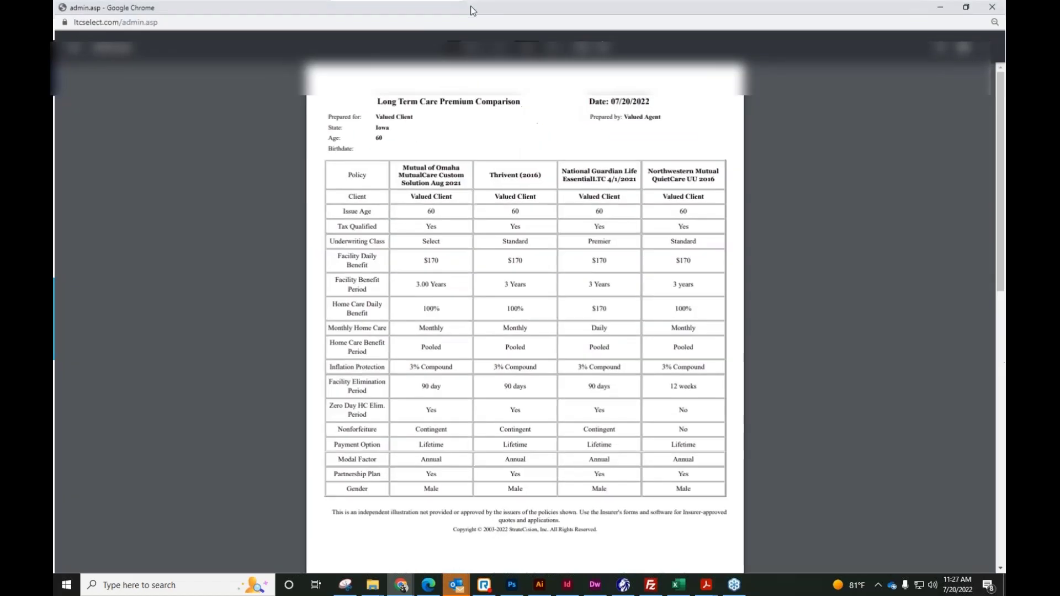
click(472, 9)
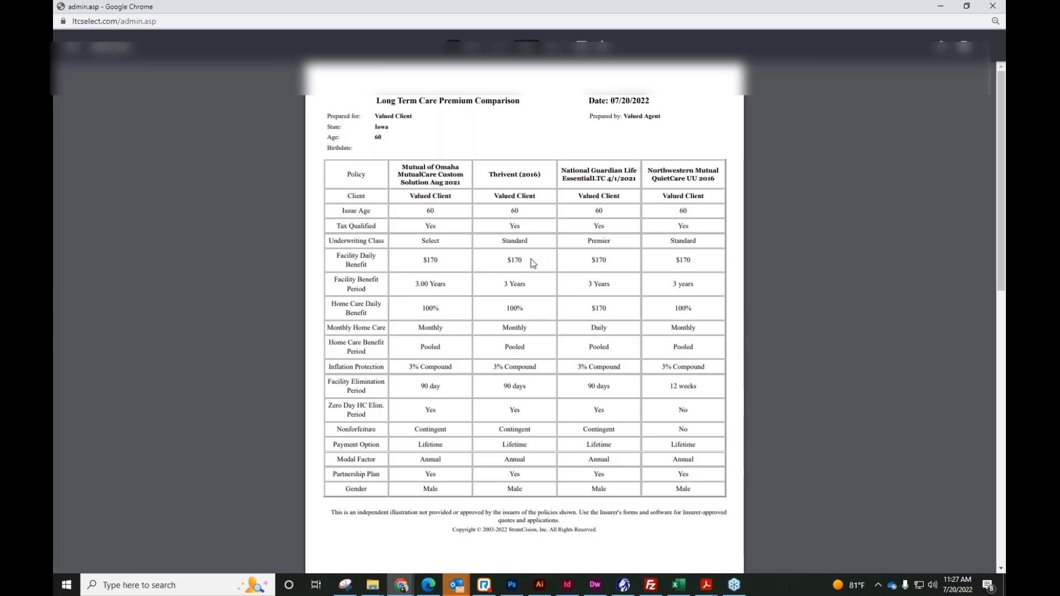
scroll(531, 259, down, 1)
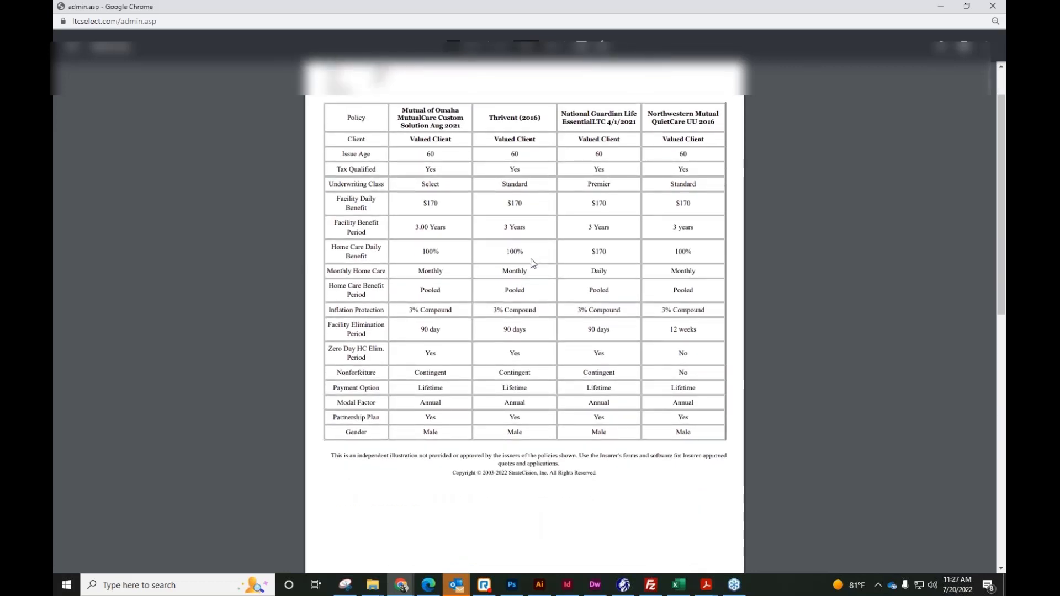
scroll(531, 258, down, 8)
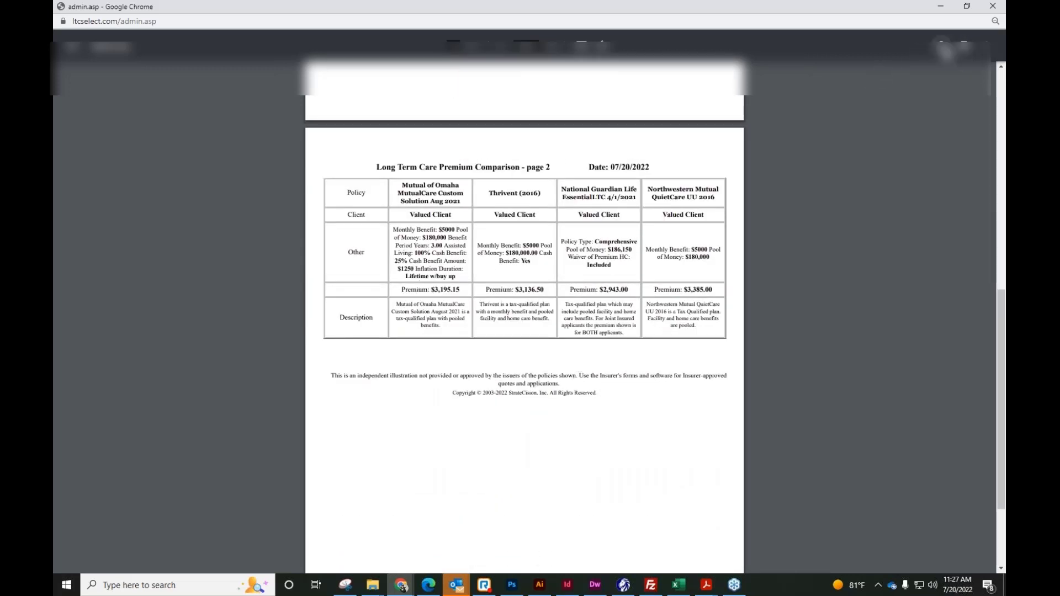
click(966, 6)
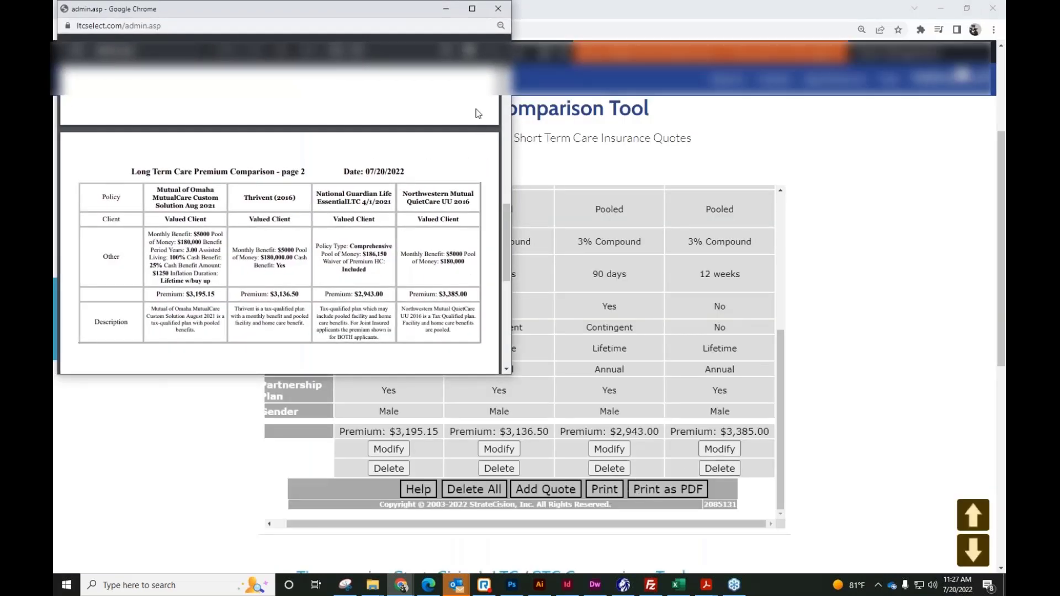
click(497, 9)
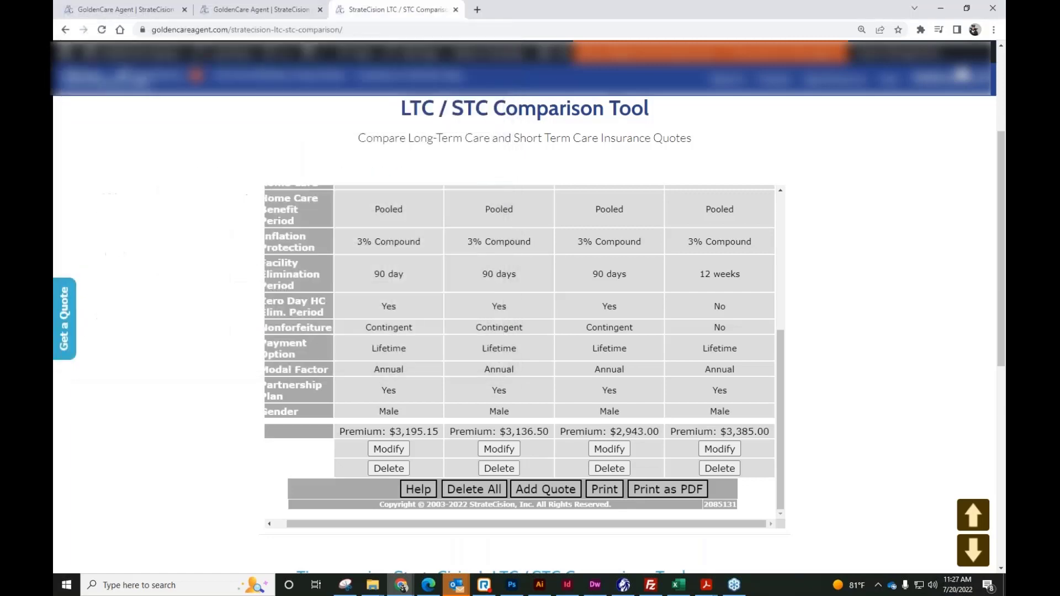
Step: Return to the agent information, select the WebAdvisor application, and continue past the client information to the policy selection
scroll(574, 316, up, 5)
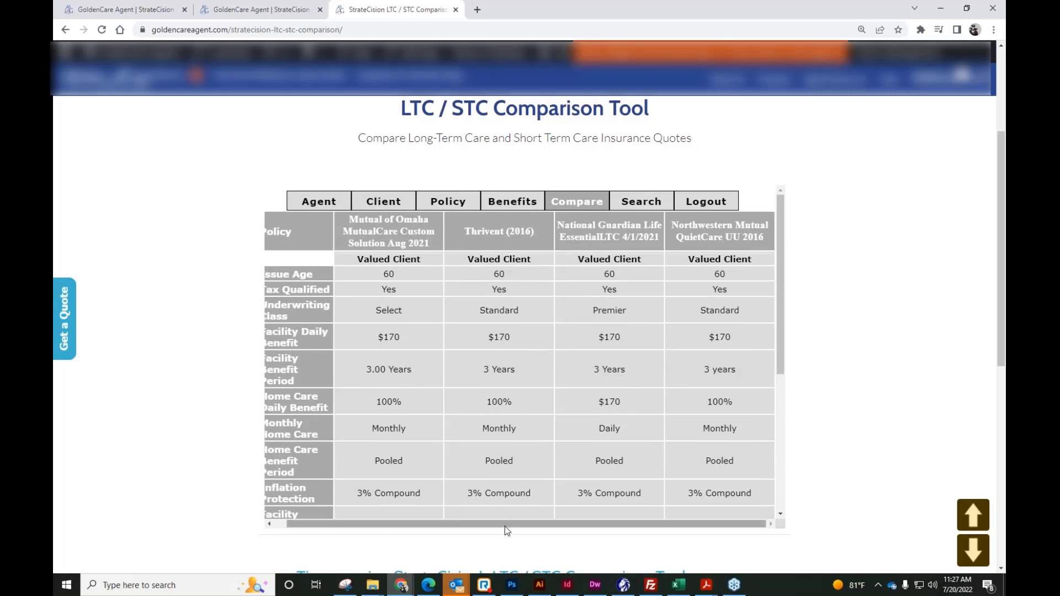
drag(504, 524, 459, 527)
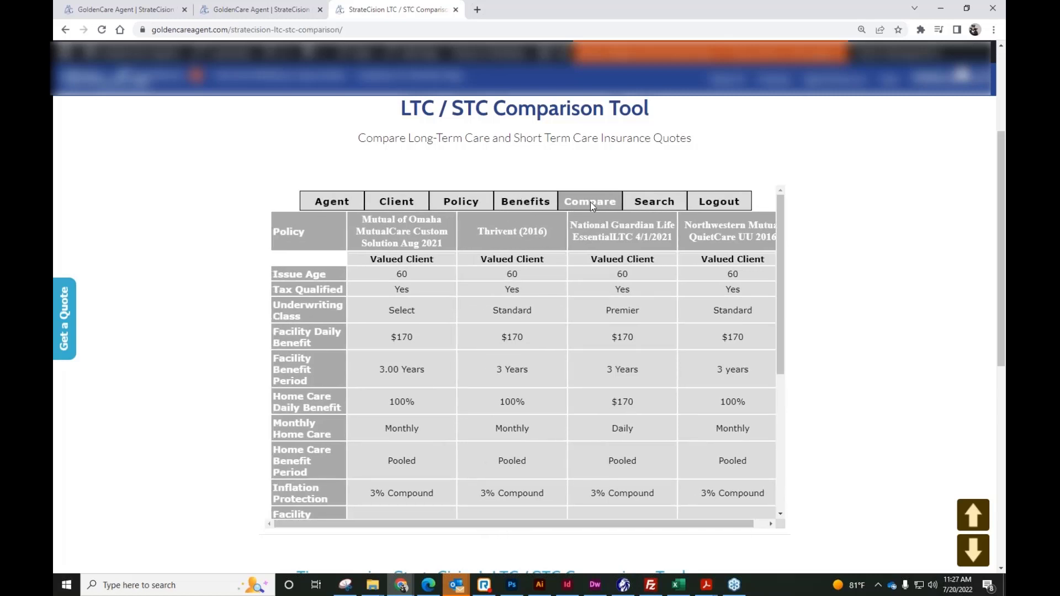
click(338, 203)
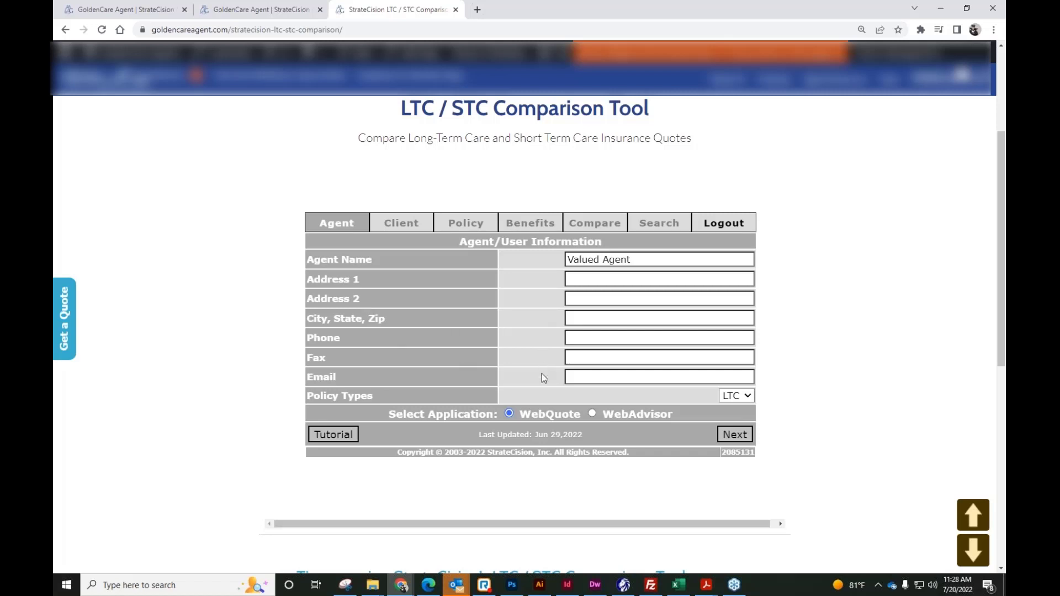
drag(581, 414, 484, 422)
click(551, 413)
click(592, 414)
click(739, 435)
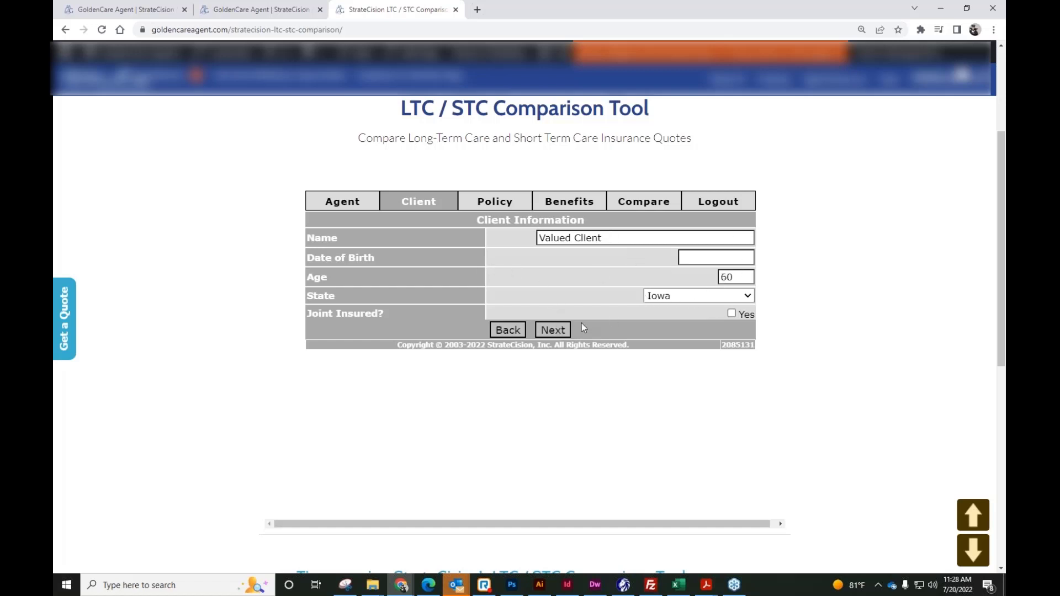
click(554, 330)
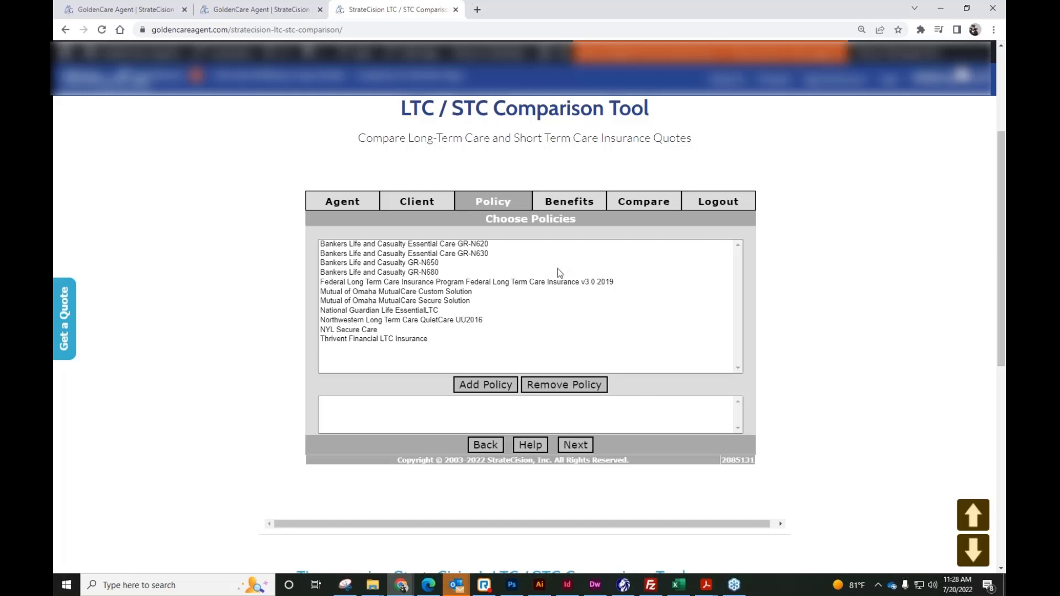
Step: Add Mutual of Omaha MutualCare Custom Solution, National Guardian Life EssentialLTC and Thrivent Financial LTC Insurance, and continue to the benefit selection
click(377, 293)
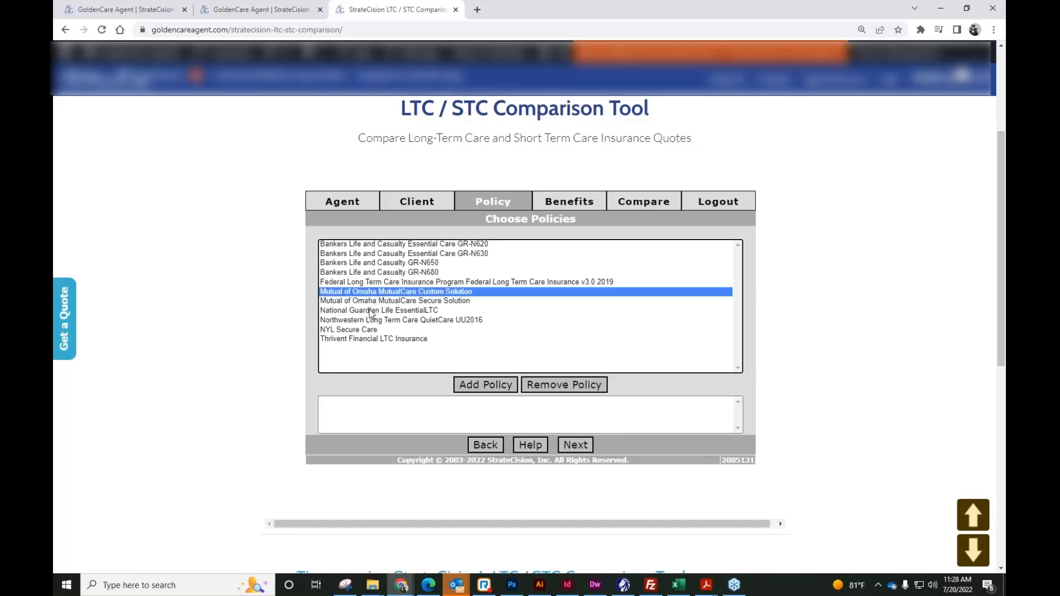
ctrl+click(373, 310)
ctrl+click(370, 339)
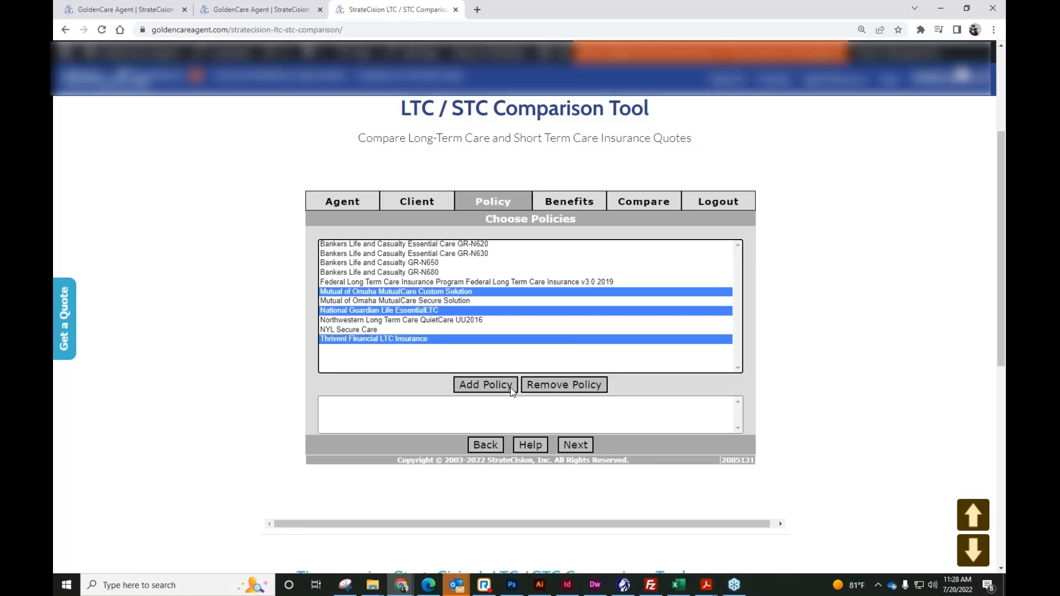
click(491, 388)
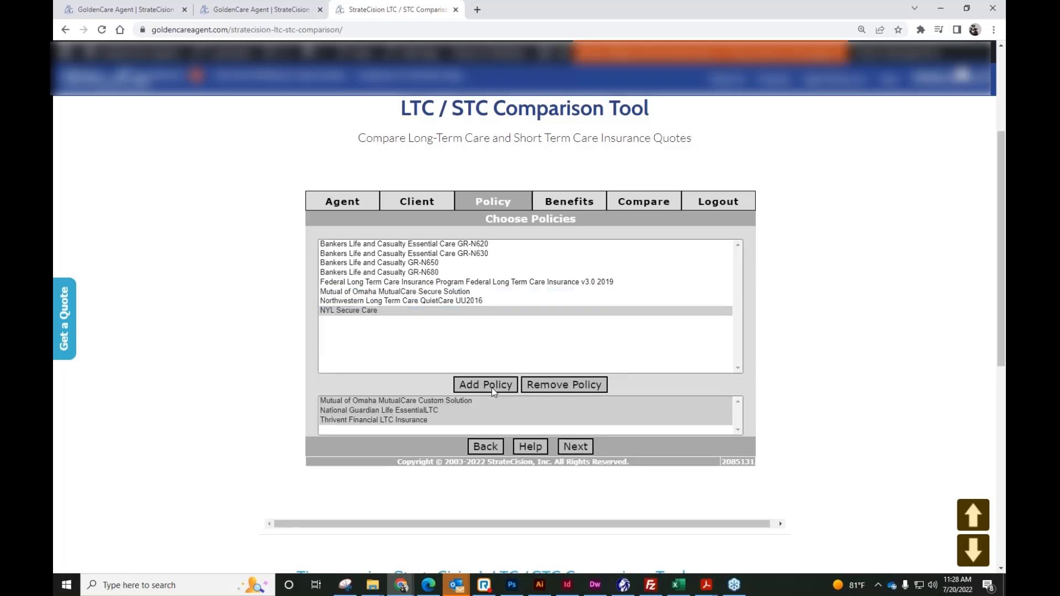
click(575, 446)
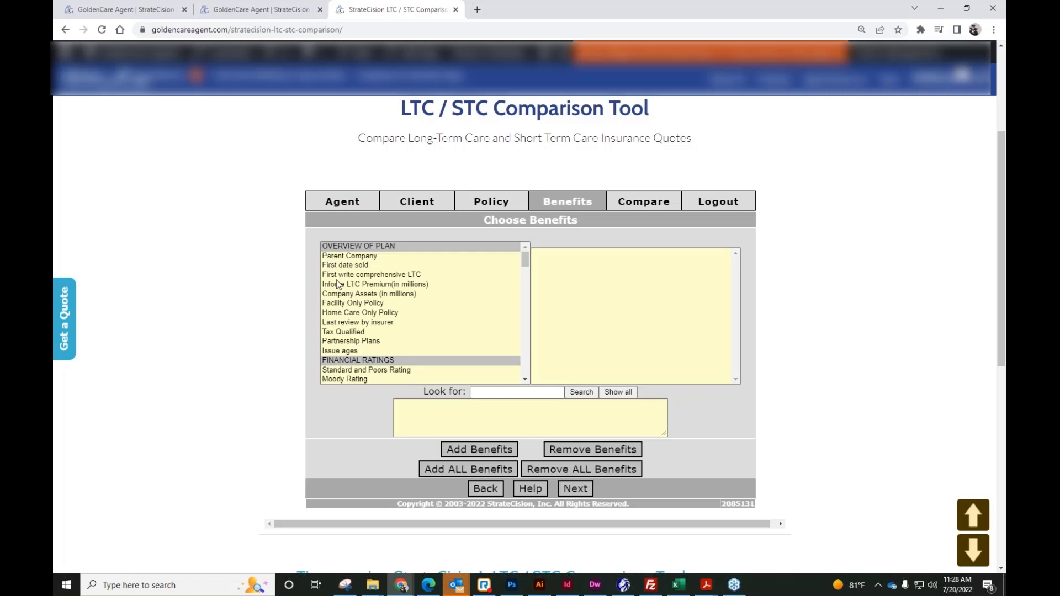
Step: Look through the plan overview, financial ratings and premium benefits available for comparison, and return to the policy selection
scroll(381, 338, down, 2)
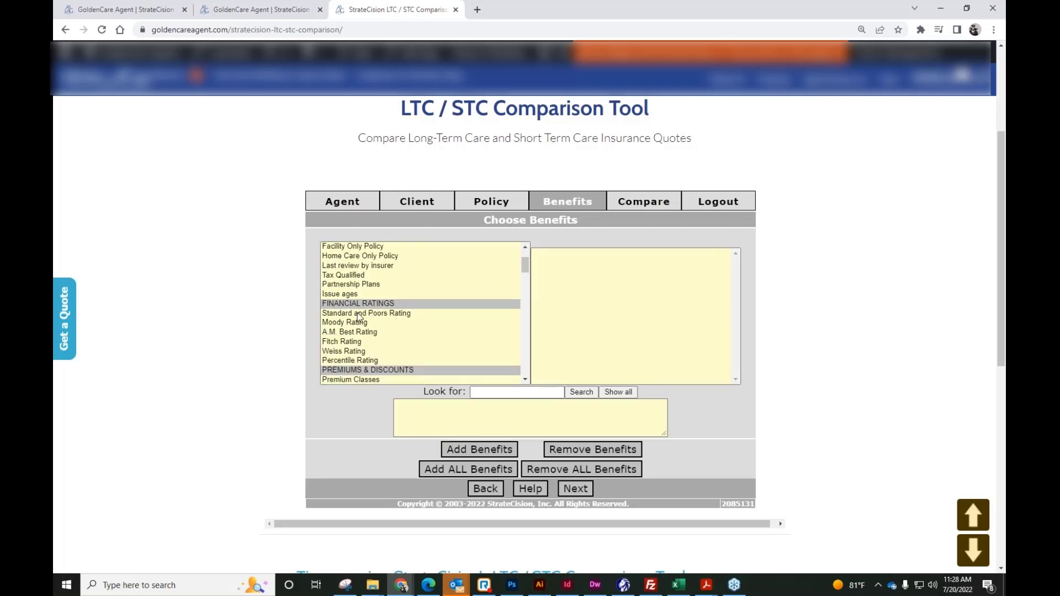
scroll(383, 342, down, 2)
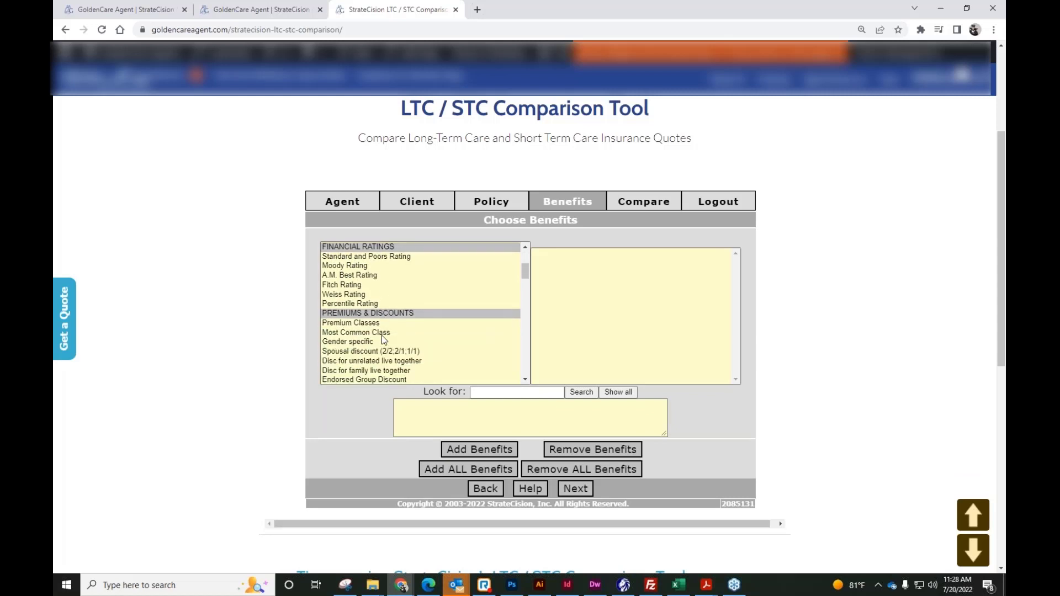
scroll(379, 342, up, 4)
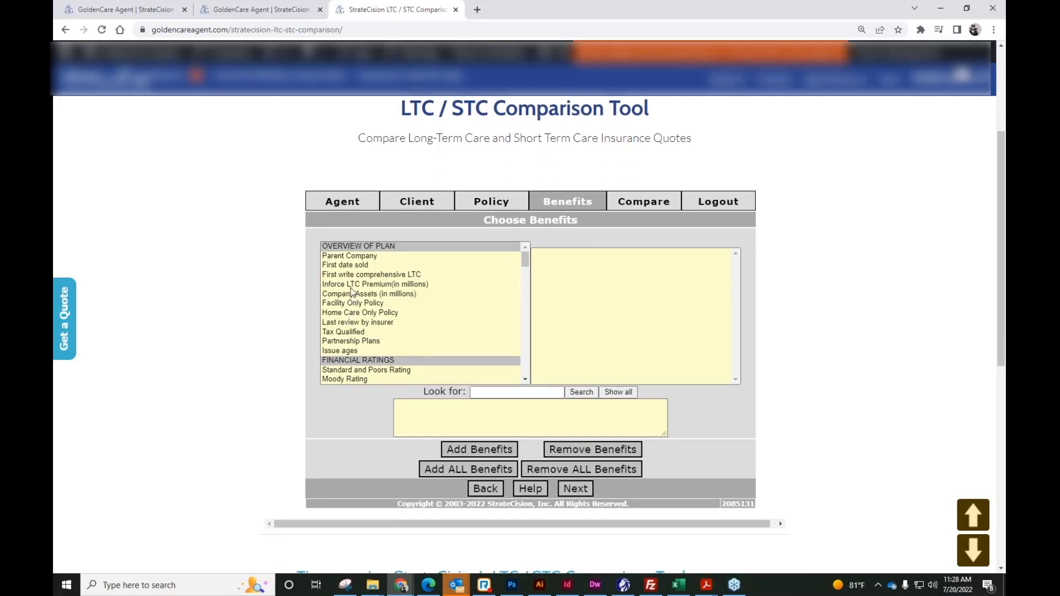
click(485, 205)
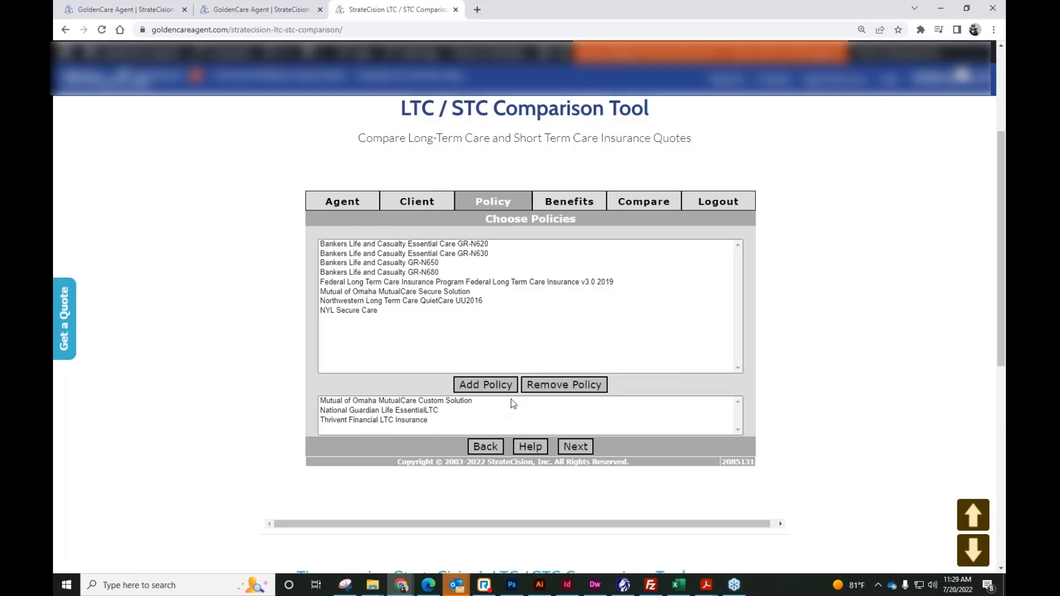
Step: Remove all three chosen policies and add Mutual of Omaha MutualCare Custom Solution to the comparison
click(428, 404)
shift+click(418, 422)
click(530, 389)
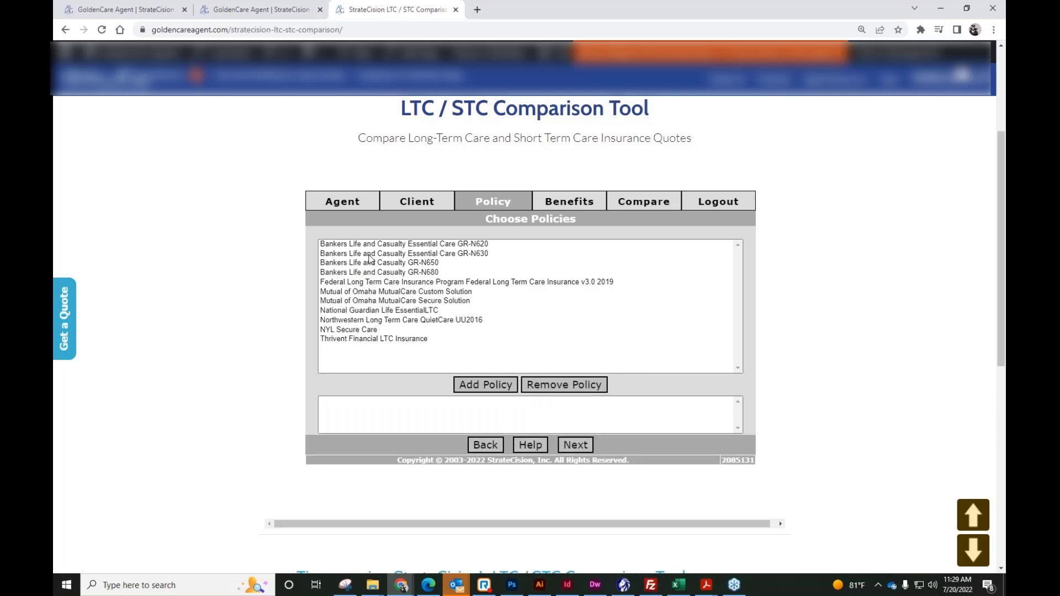
click(362, 293)
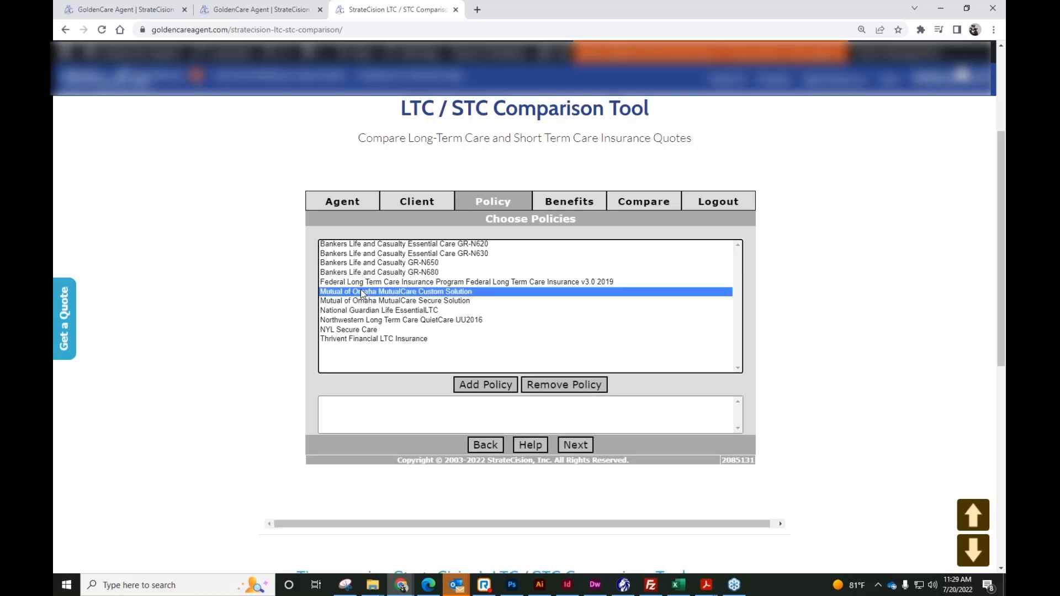
click(486, 384)
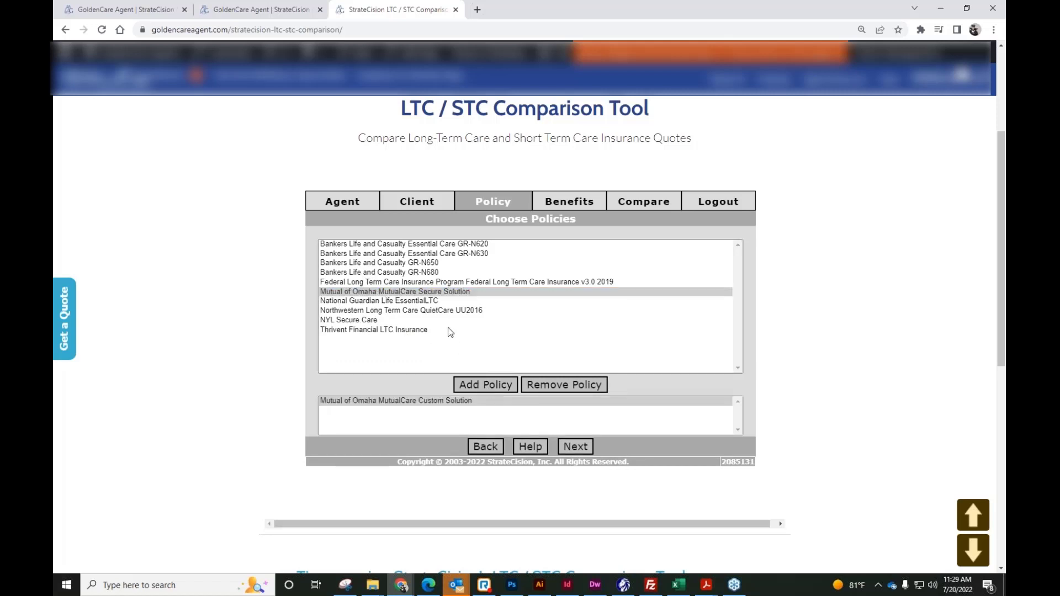
click(411, 303)
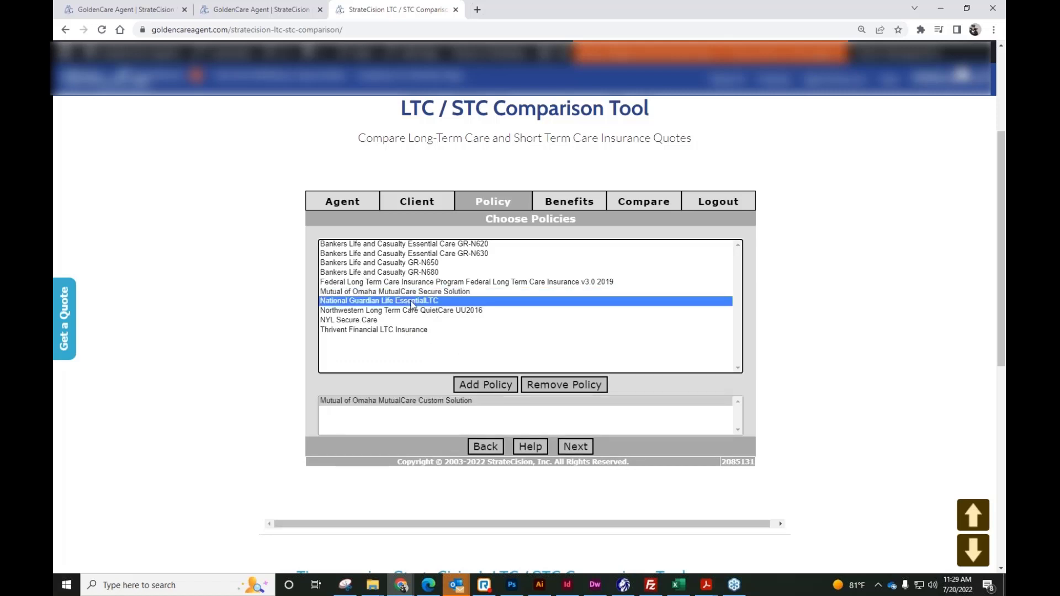
click(483, 387)
click(531, 389)
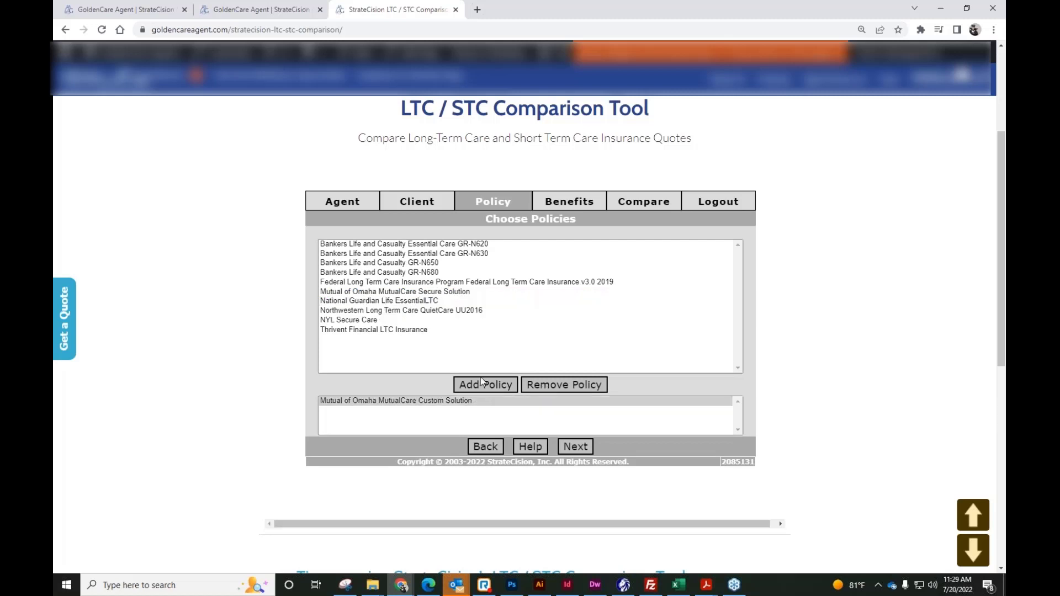
Step: Add Northwestern Long Term Care QuietCare UU2016, NYL Secure Care and Thrivent Financial LTC Insurance, and continue to the benefit selection
click(383, 311)
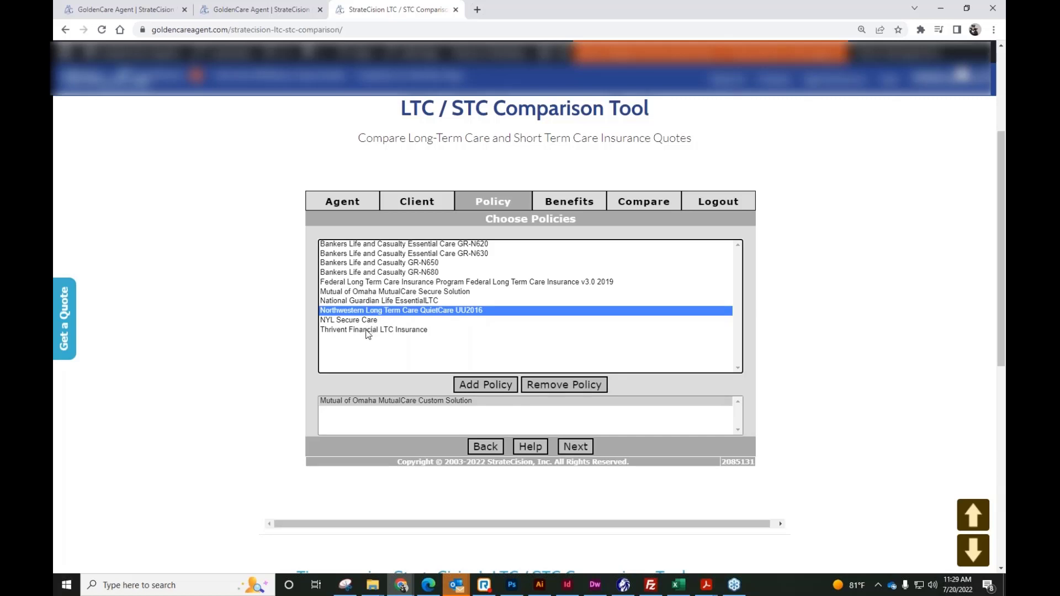
ctrl+click(364, 330)
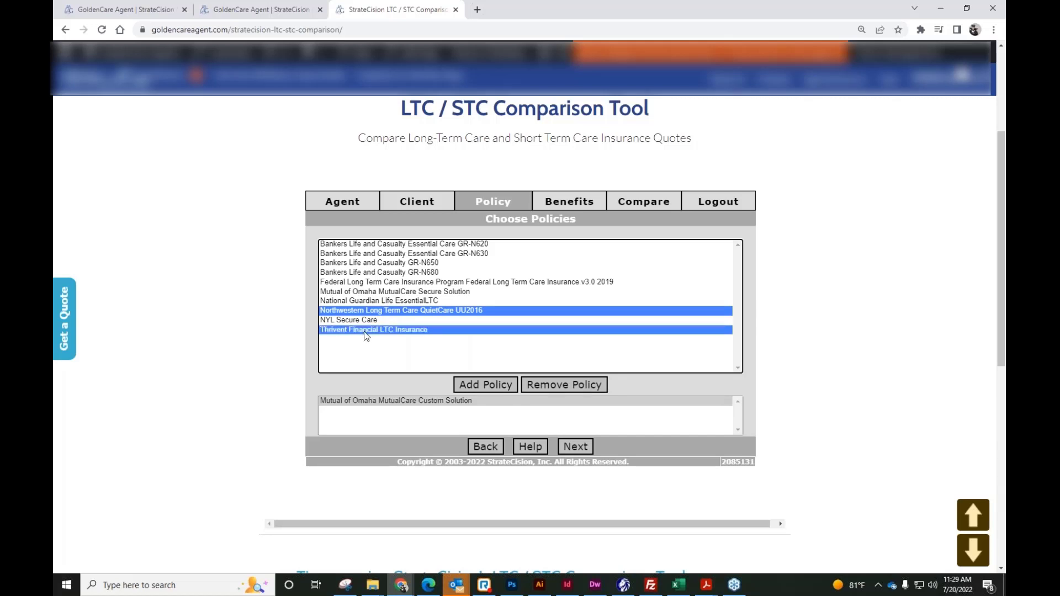
ctrl+click(360, 320)
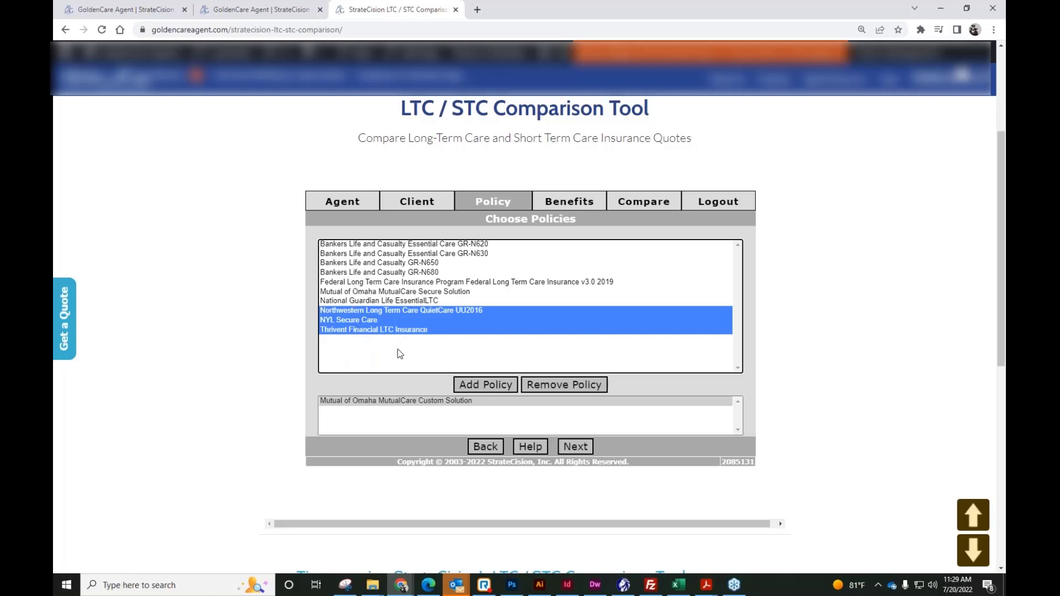
click(490, 385)
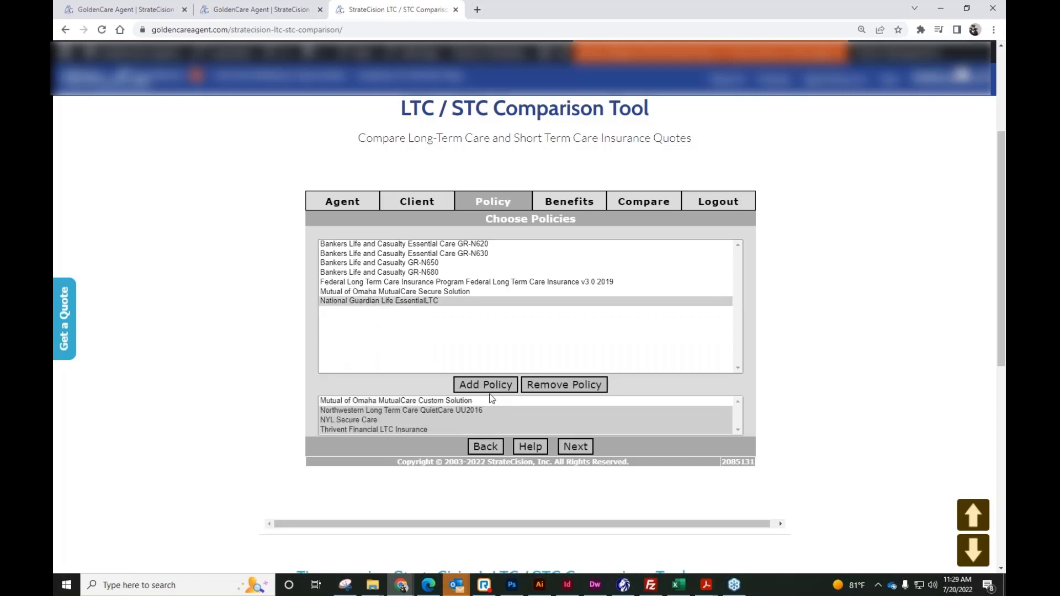
click(391, 401)
click(387, 414)
click(387, 419)
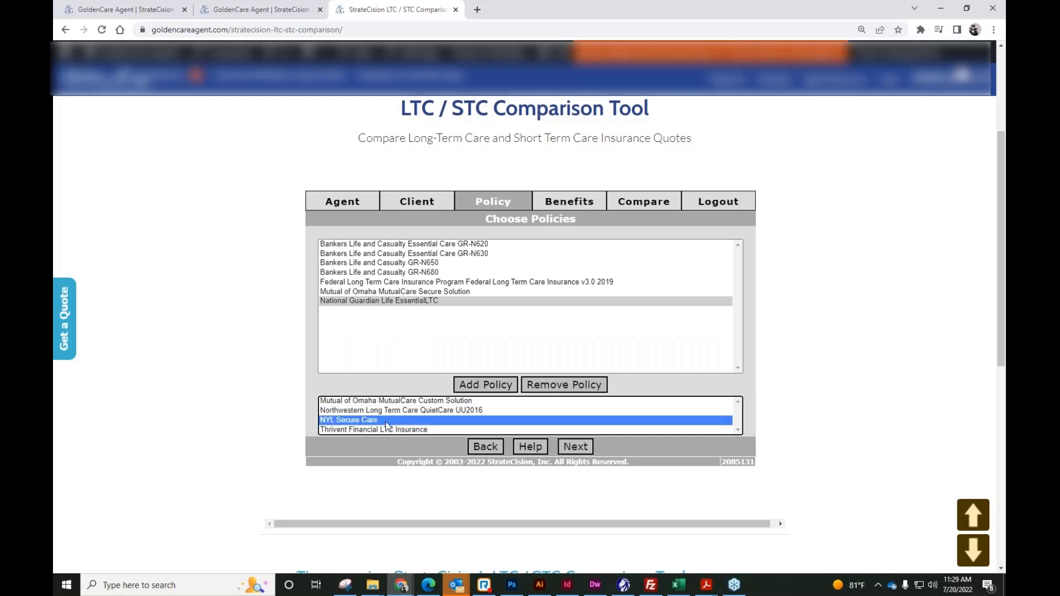
key(Down)
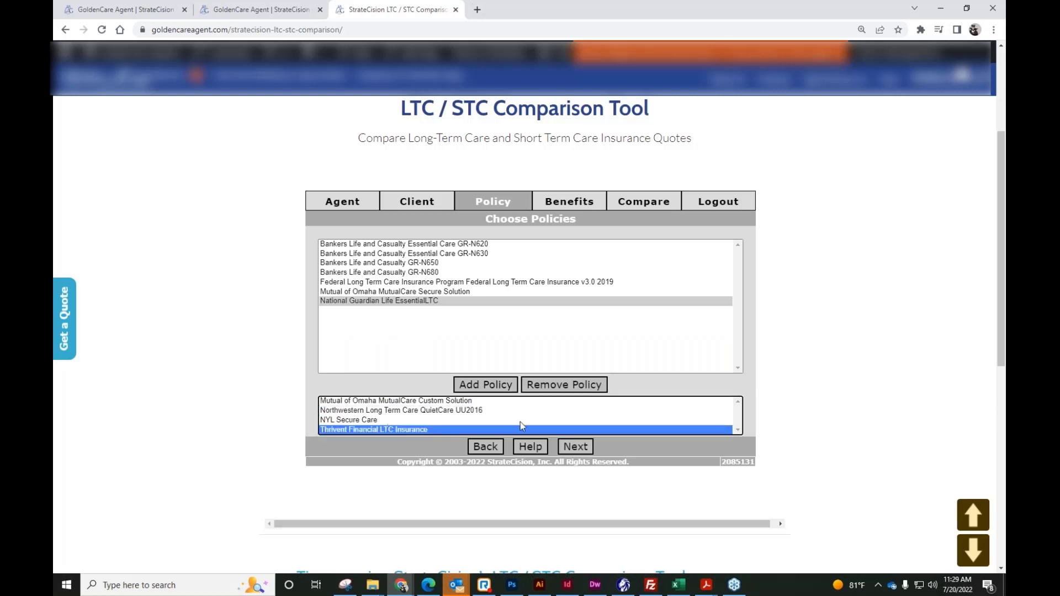
click(570, 449)
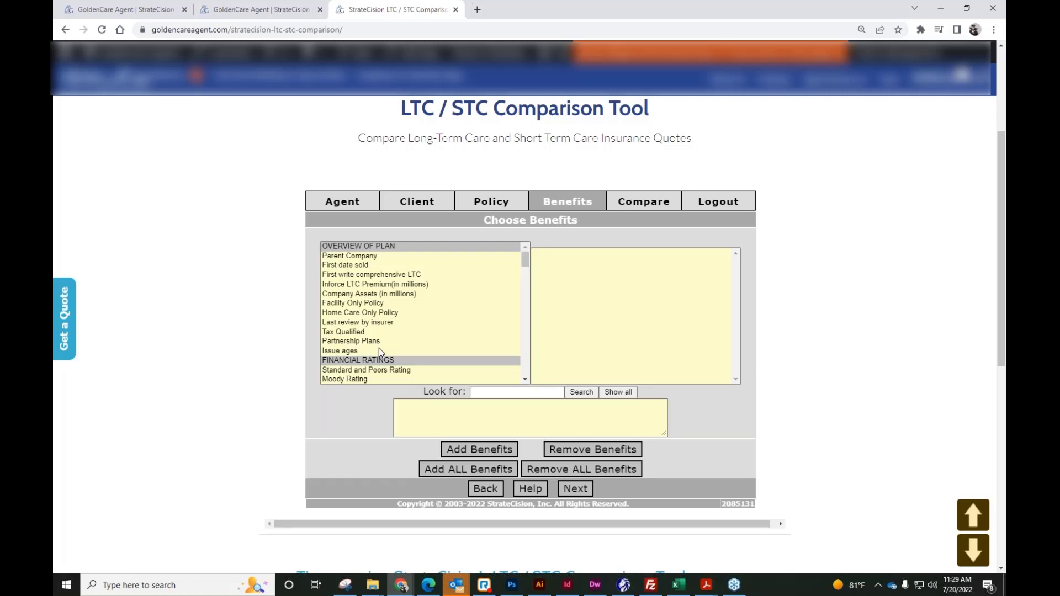
Step: Select Tax Qualified, Partnership Plans and Issue ages together in the plan overview benefits
scroll(379, 348, down, 6)
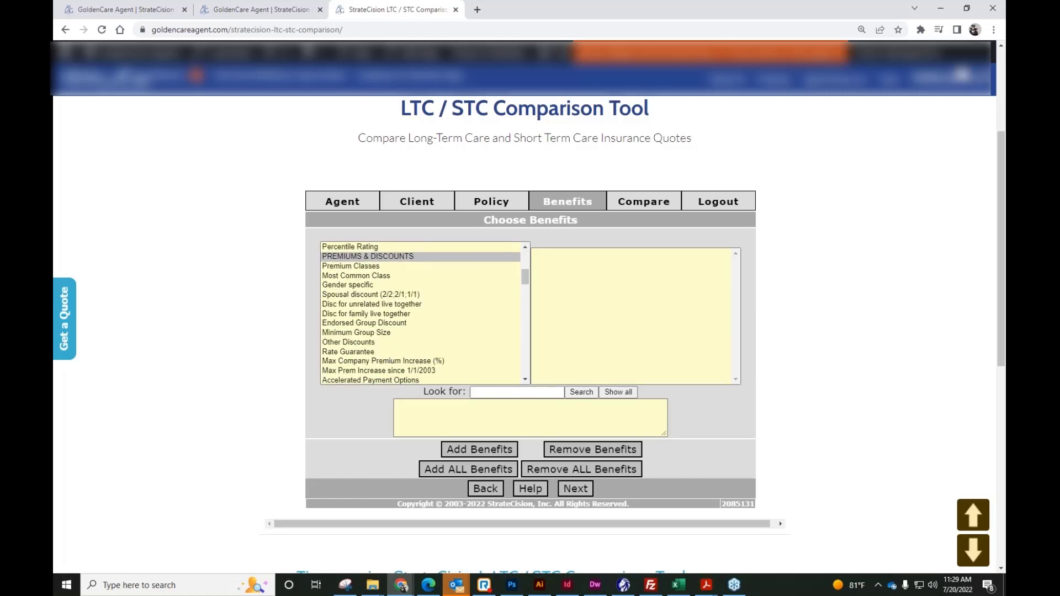
scroll(379, 348, down, 2)
scroll(378, 348, up, 8)
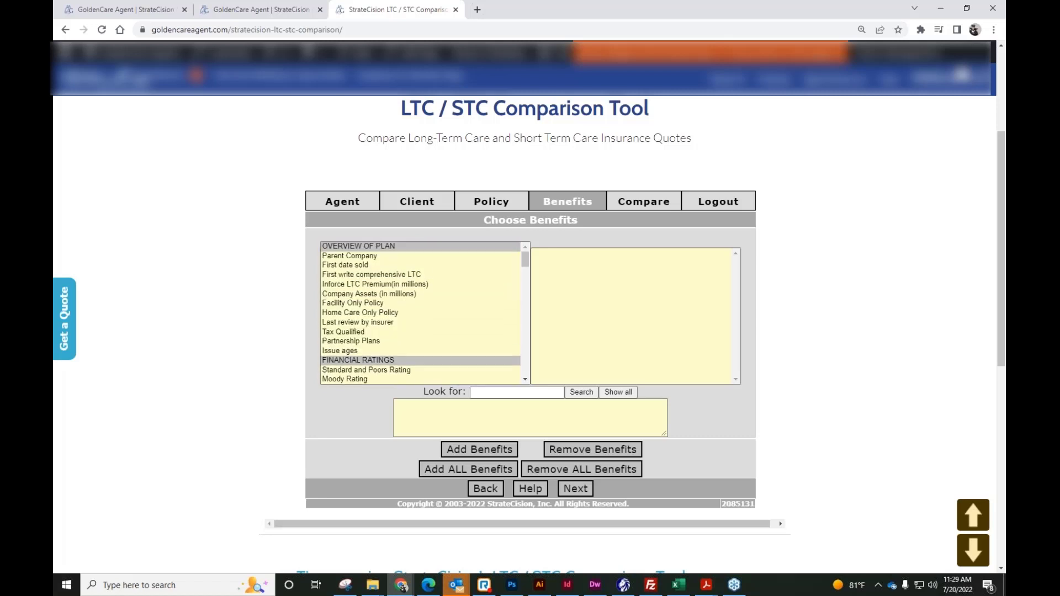
click(348, 256)
click(345, 332)
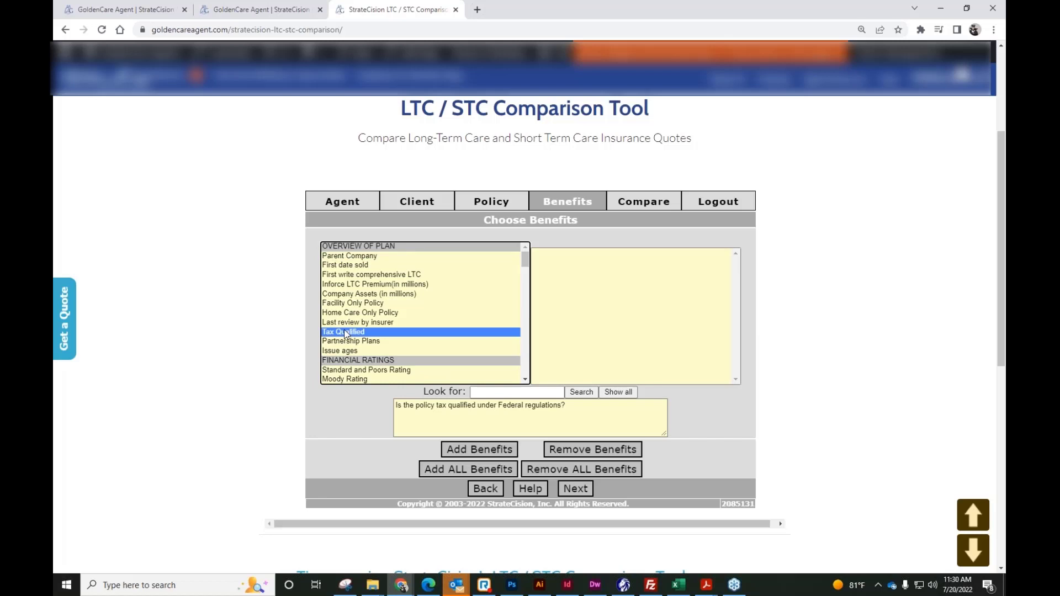
key(Down)
click(343, 331)
ctrl+click(338, 342)
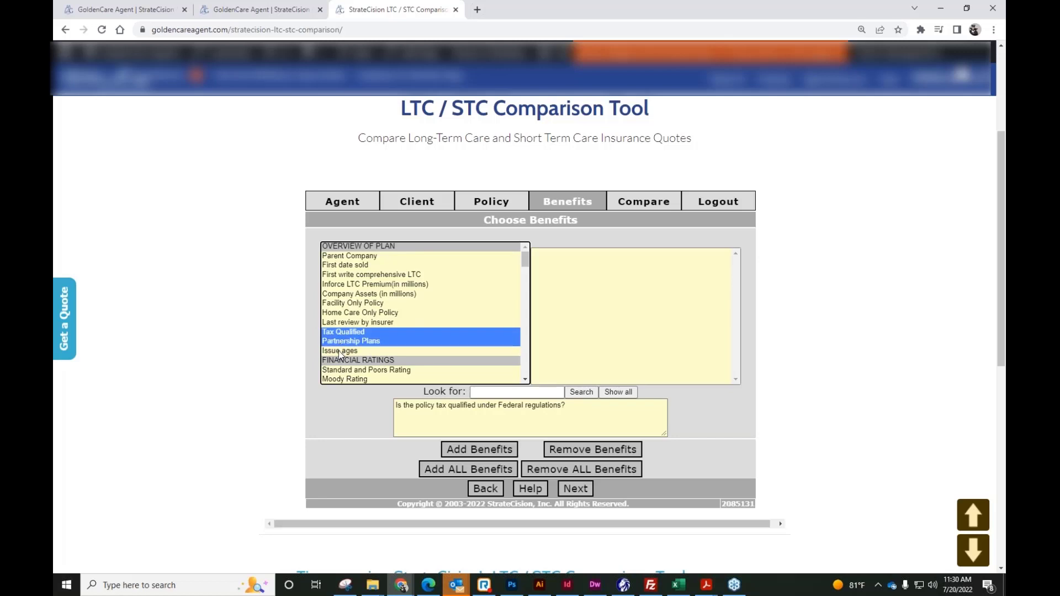
ctrl+click(339, 351)
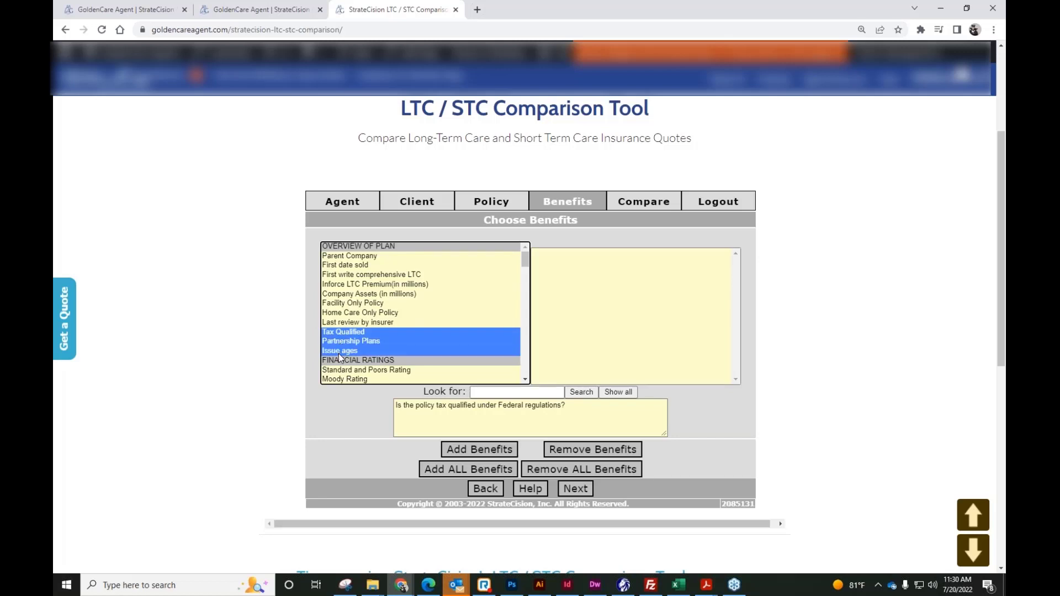
Step: Extend the benefit selection with the Standard and Poors, A.M. Best and Fitch ratings
ctrl+click(345, 370)
scroll(360, 336, down, 2)
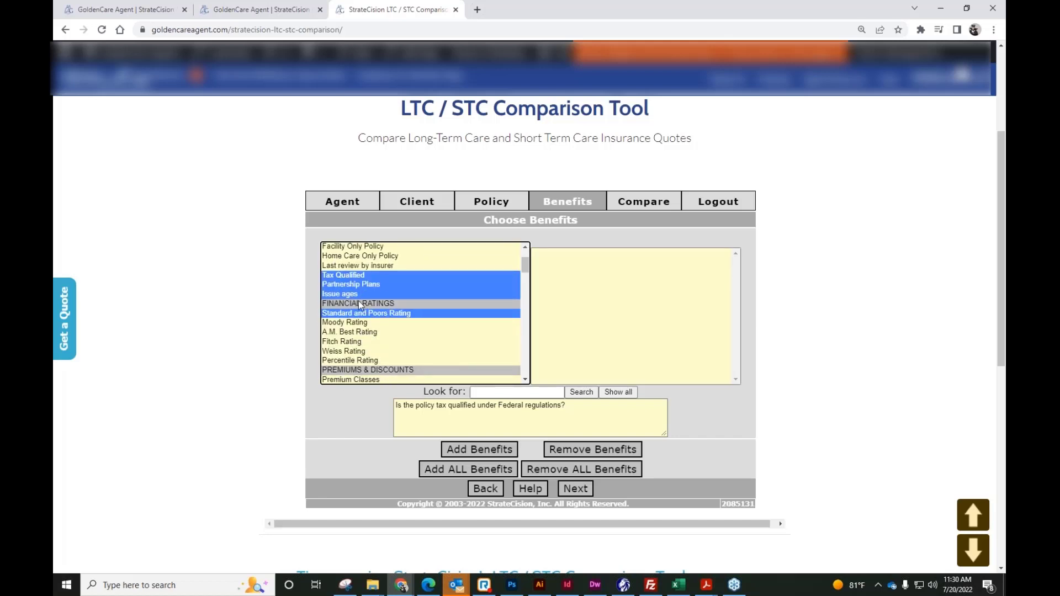
ctrl+click(345, 332)
ctrl+click(344, 345)
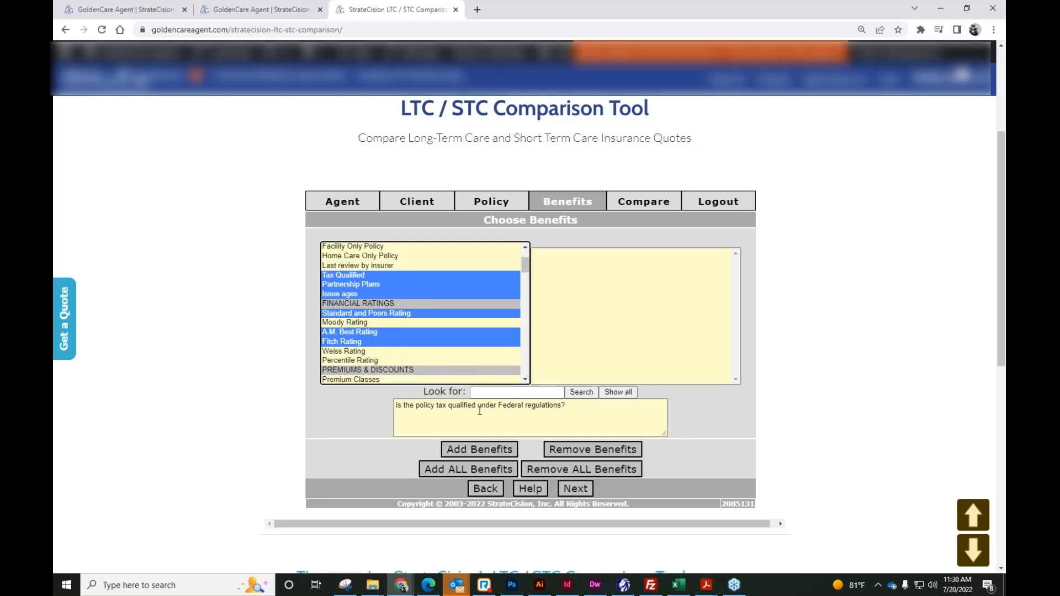
Step: Include Premium Classes, Gender specific and Spousal discount in the selection, and add all the selected benefits to the comparison
scroll(415, 379, down, 2)
ctrl+click(384, 323)
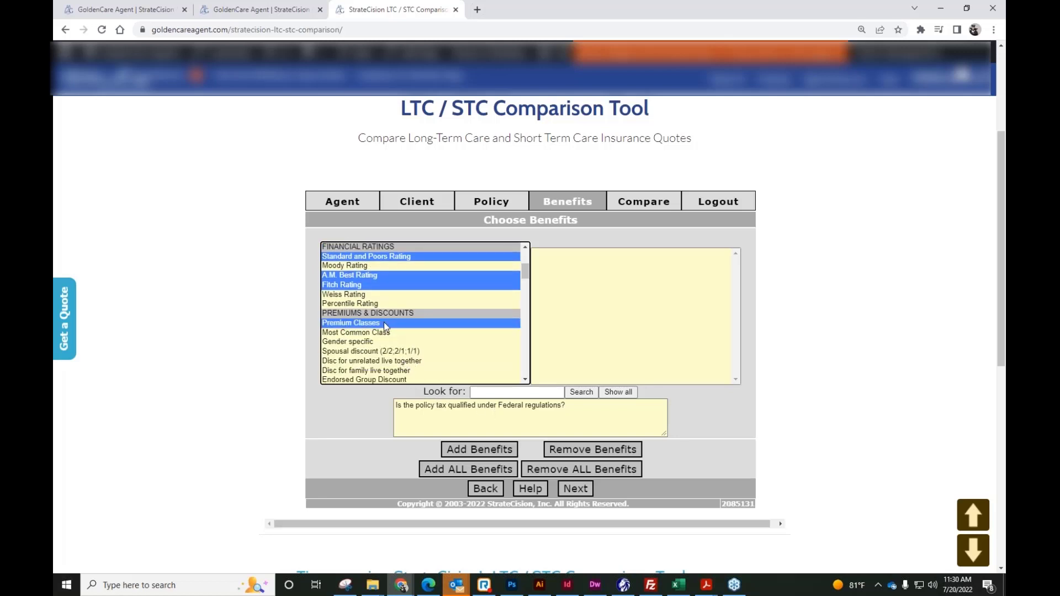
ctrl+click(382, 341)
ctrl+click(384, 352)
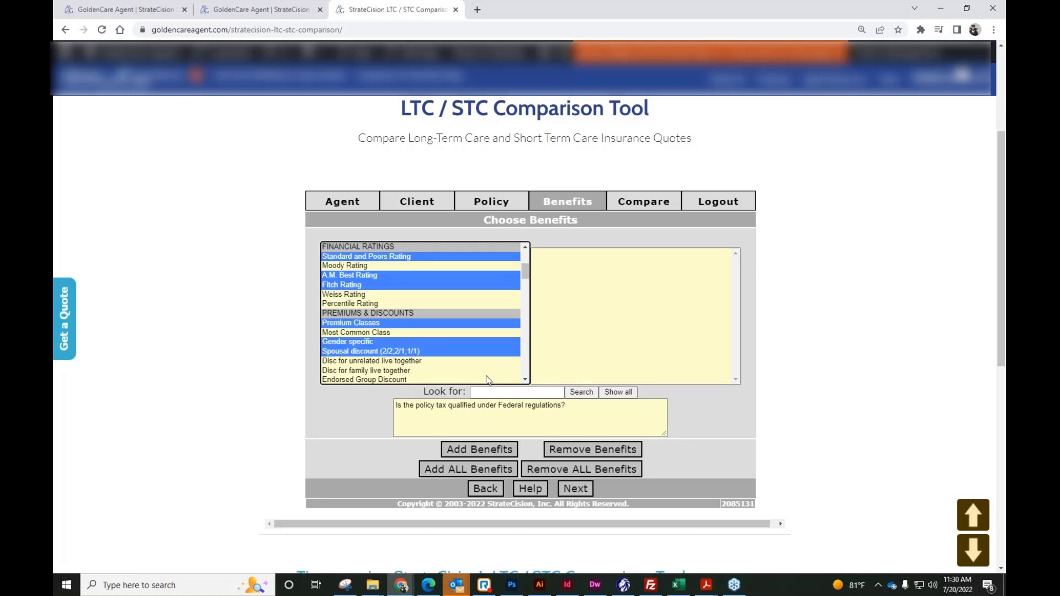
click(467, 451)
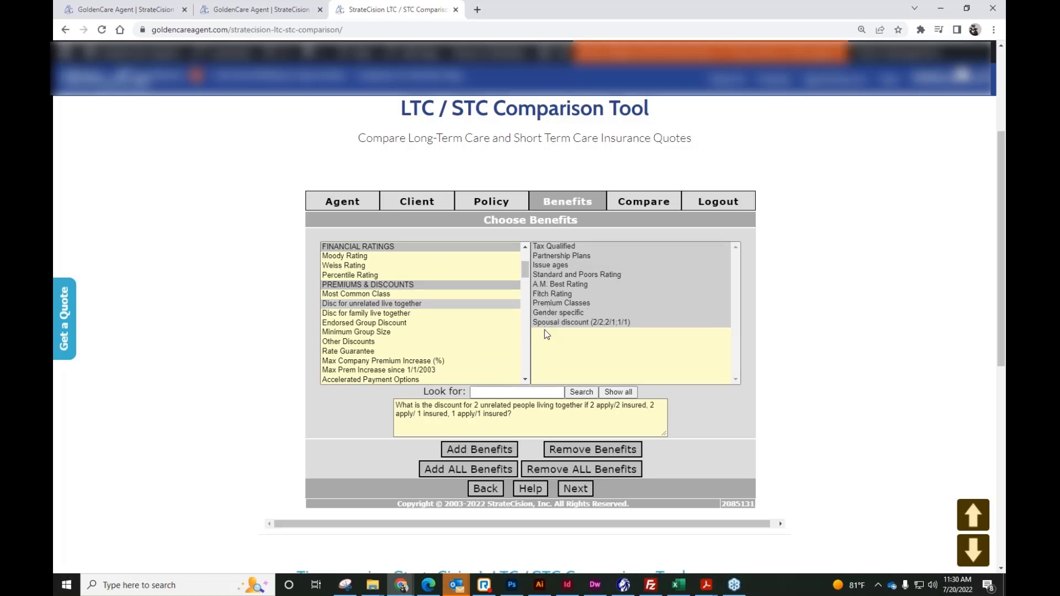
Step: Select Facility benefit type, HomeCare benefit type and HomeCare Cash Benefit among the benefit types
scroll(411, 323, down, 5)
scroll(411, 323, down, 2)
scroll(363, 296, up, 3)
click(364, 296)
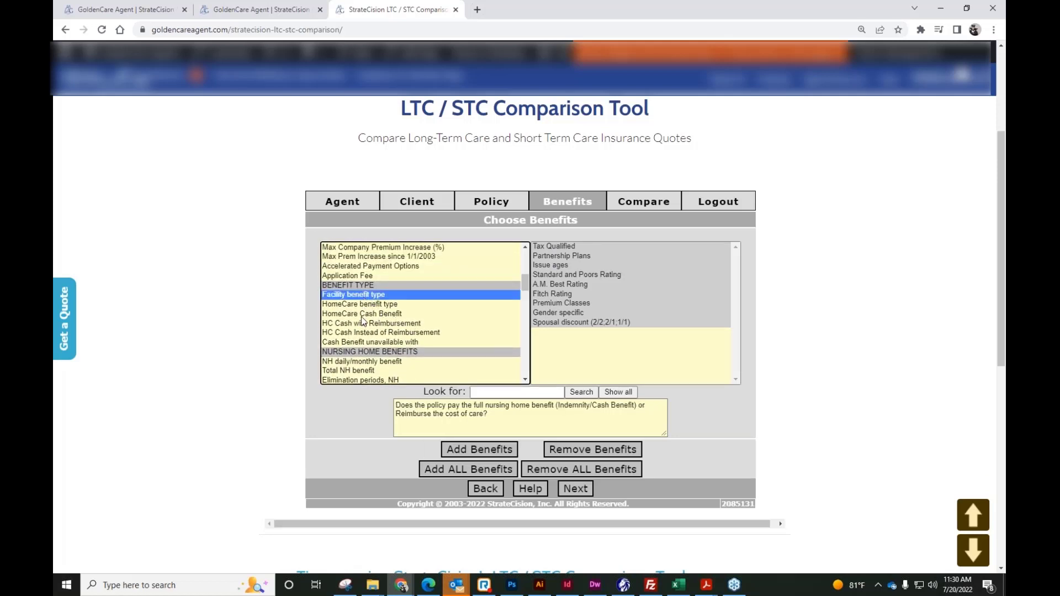
ctrl+click(362, 308)
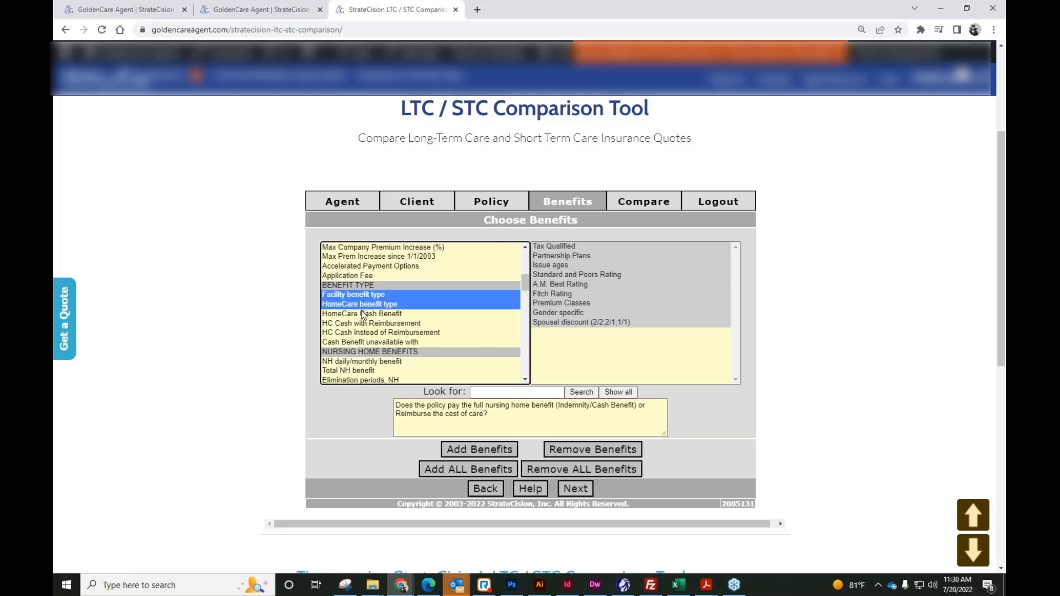
ctrl+click(361, 313)
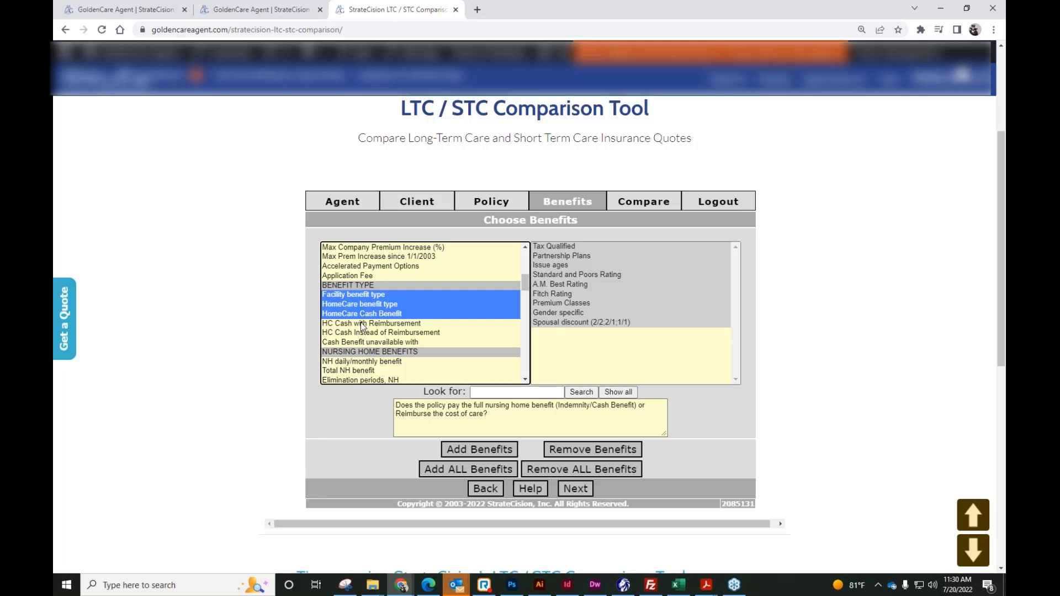
Step: Include Total NH benefit, Elimination periods, NH and Bed Reservation for Hospital in the selection, and add the selected benefits to the comparison
scroll(362, 324, down, 1)
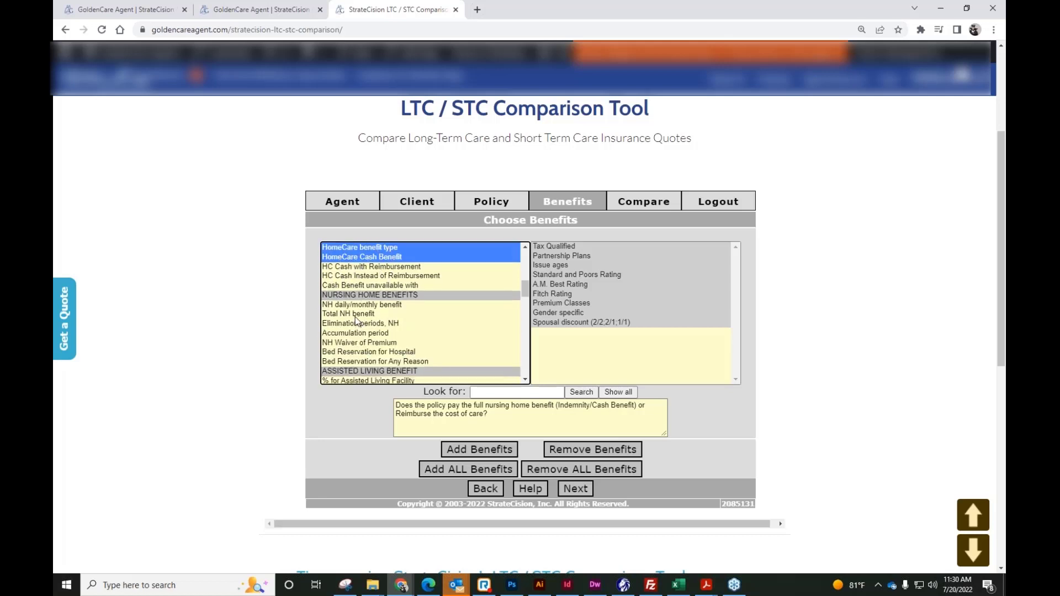
ctrl+click(356, 314)
ctrl+click(355, 324)
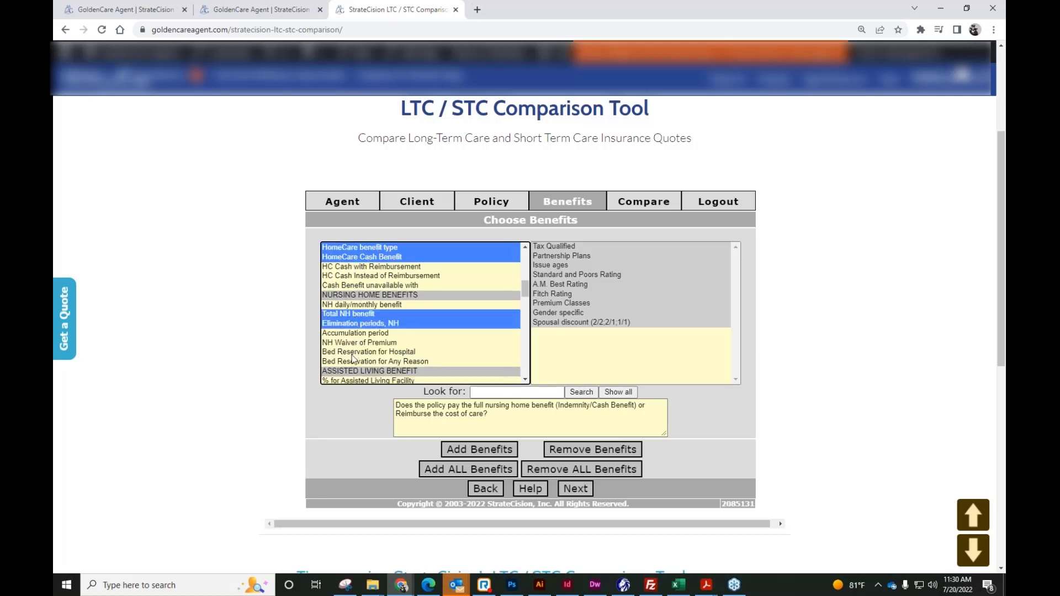
ctrl+click(355, 353)
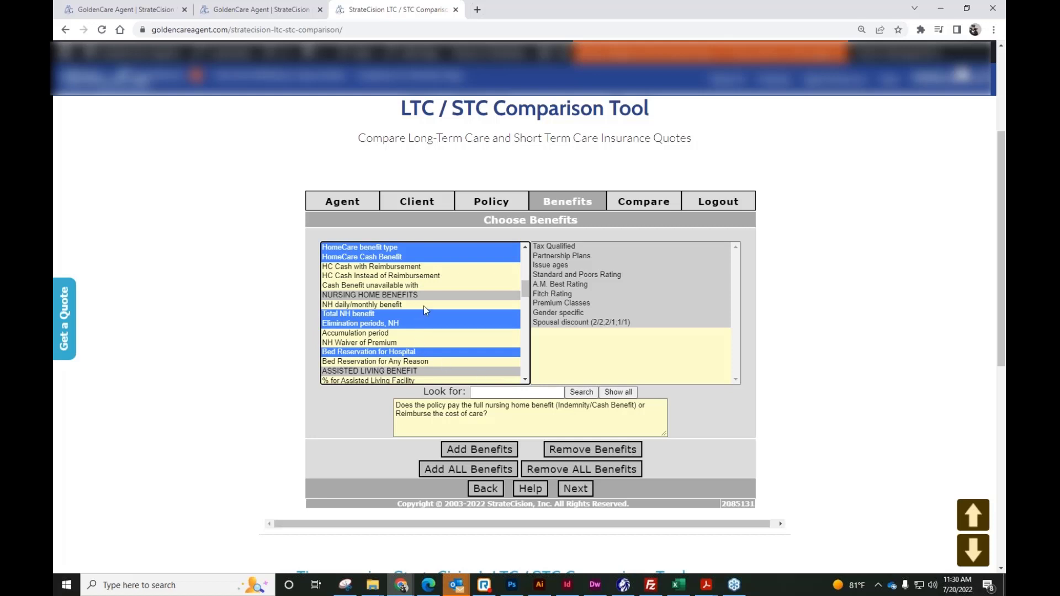
scroll(423, 306, down, 2)
scroll(422, 306, down, 2)
scroll(422, 306, up, 2)
scroll(421, 310, up, 2)
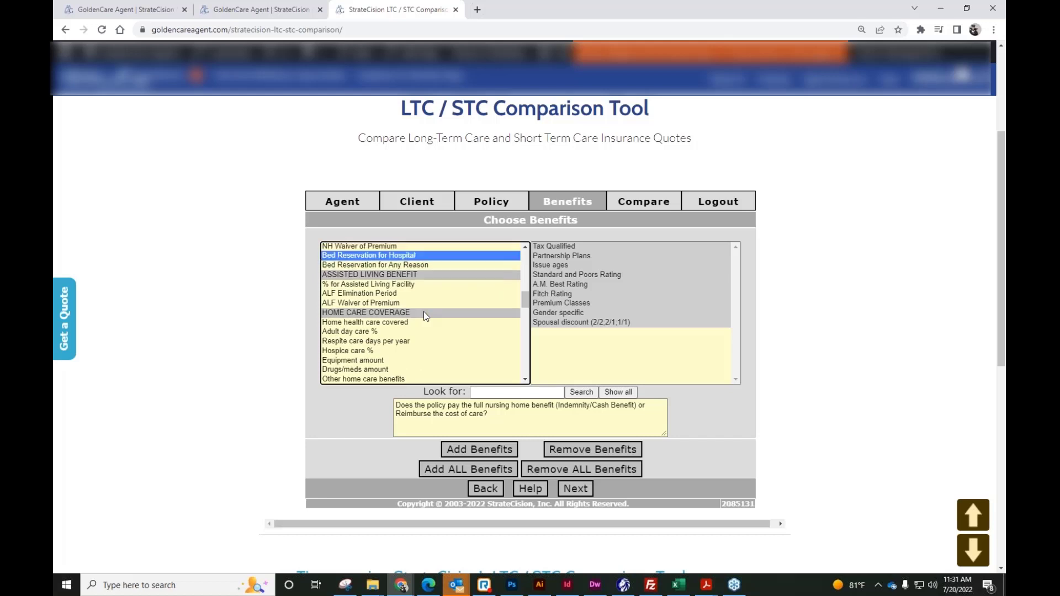
click(480, 453)
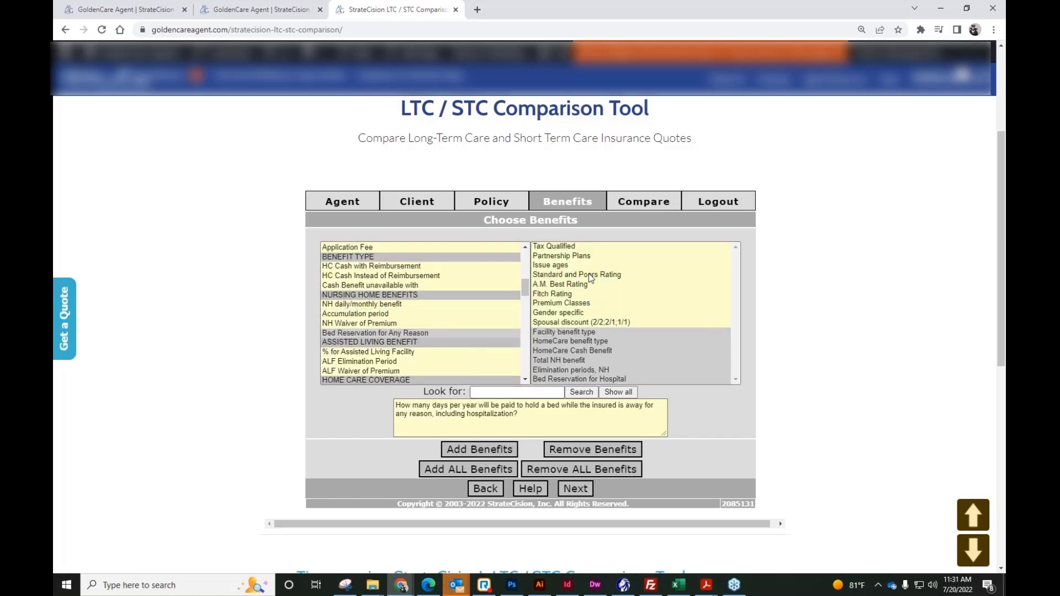
Step: Generate the comparison of the four policies with the chosen benefits and review it from the plan overview to the nursing home benefits
click(579, 304)
scroll(575, 353, up, 2)
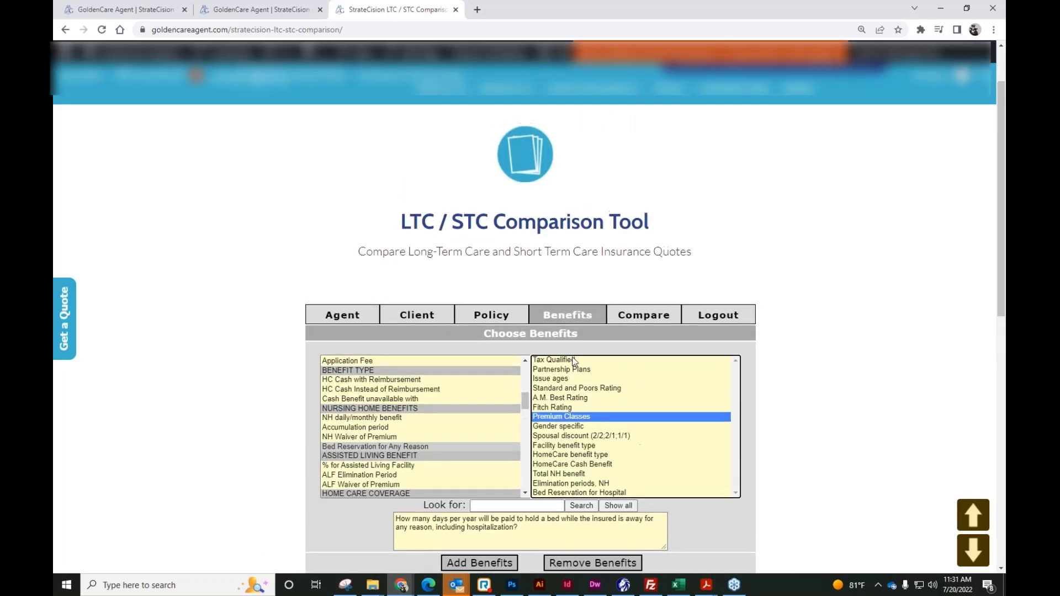
scroll(574, 361, down, 1)
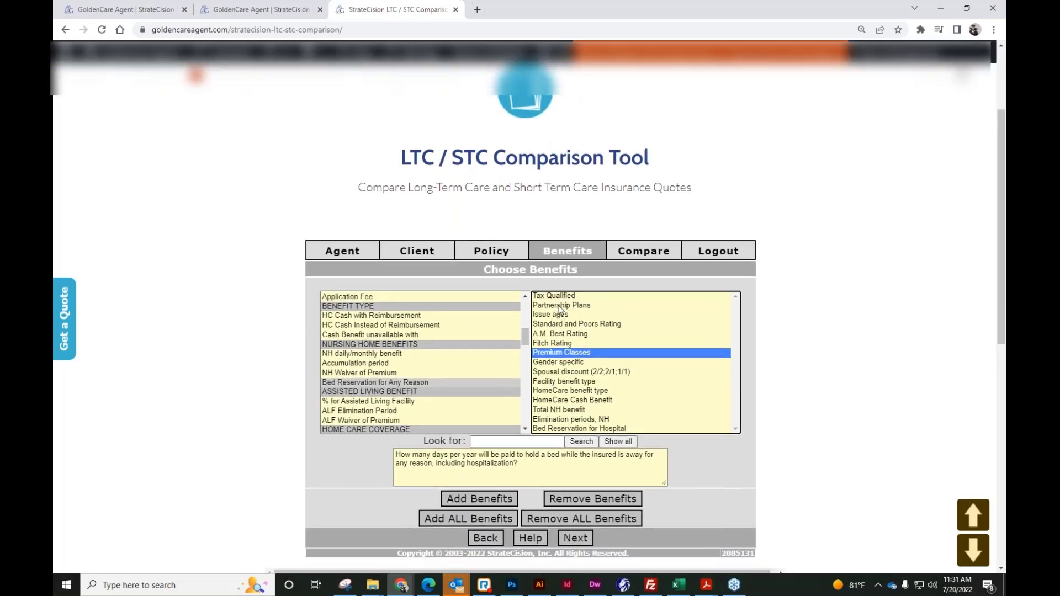
scroll(559, 309, down, 1)
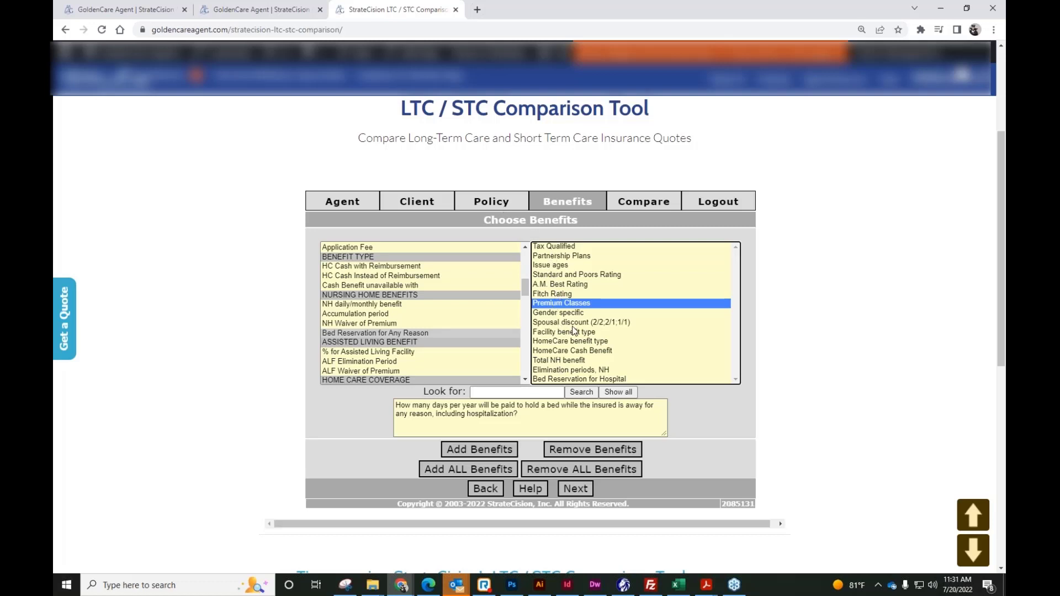
click(575, 493)
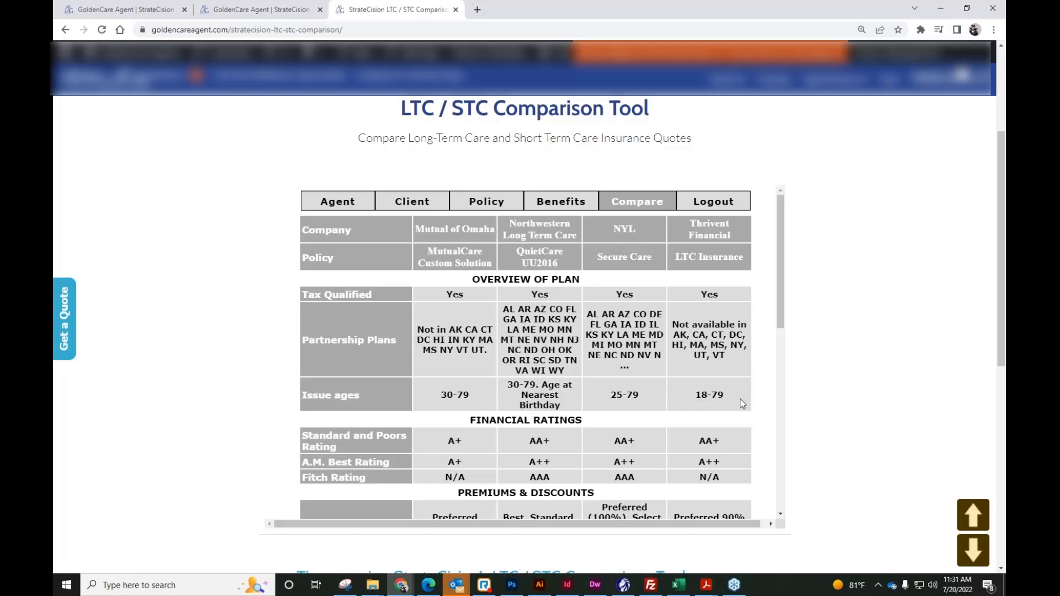
scroll(740, 398, down, 2)
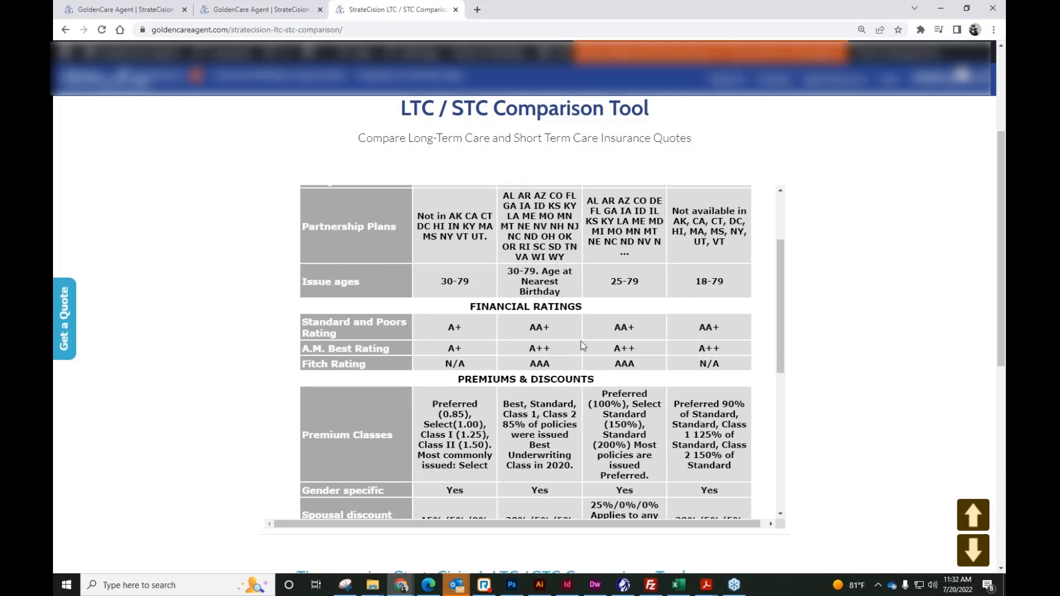
scroll(581, 345, down, 2)
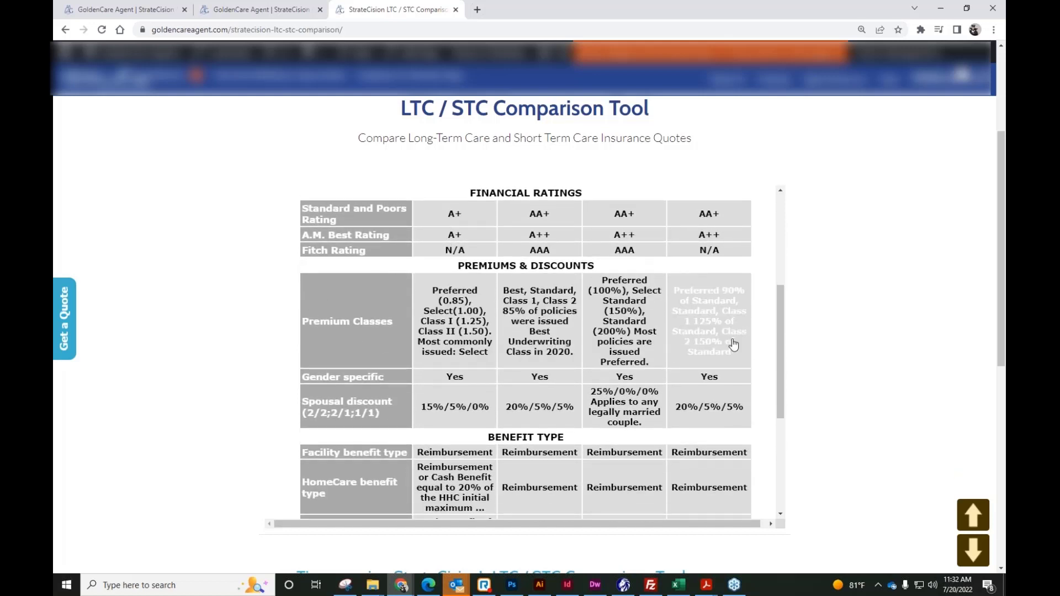
scroll(762, 349, down, 3)
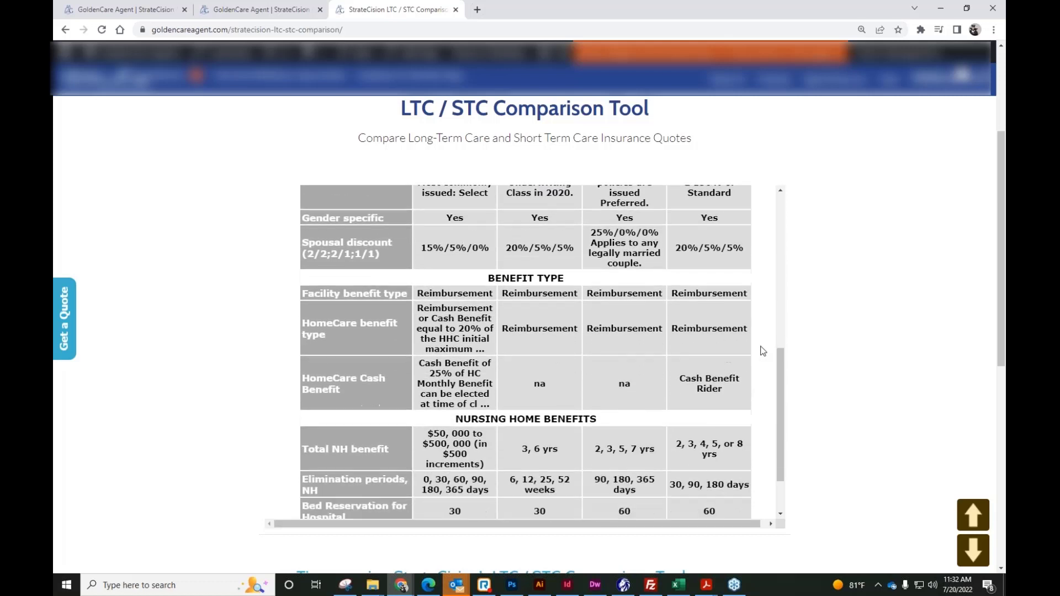
scroll(471, 369, down, 1)
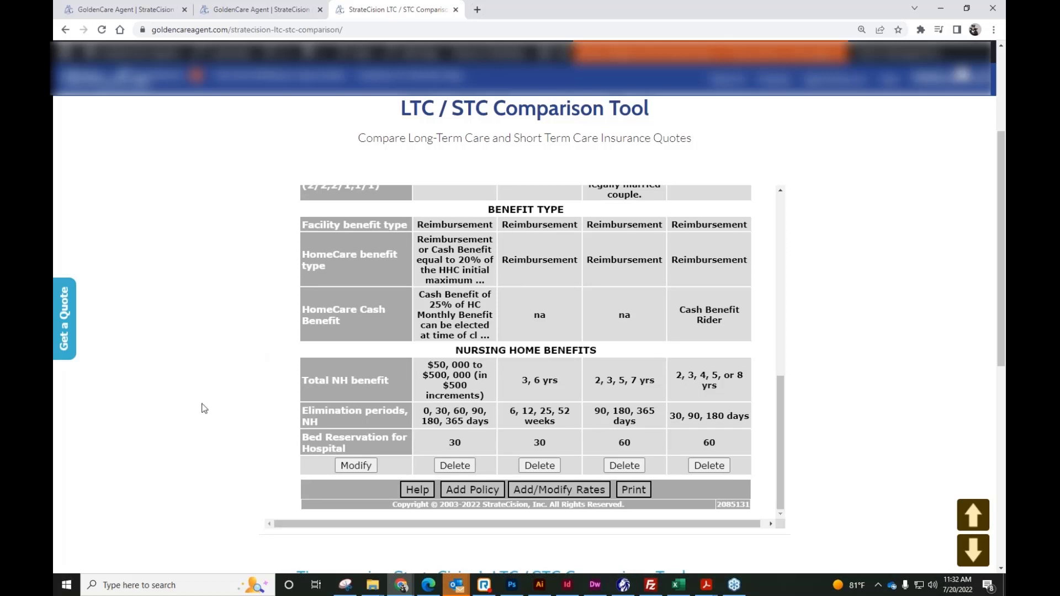
Step: Output the policy comparison as a printable PDF with short questions
click(635, 491)
drag(313, 239, 234, 139)
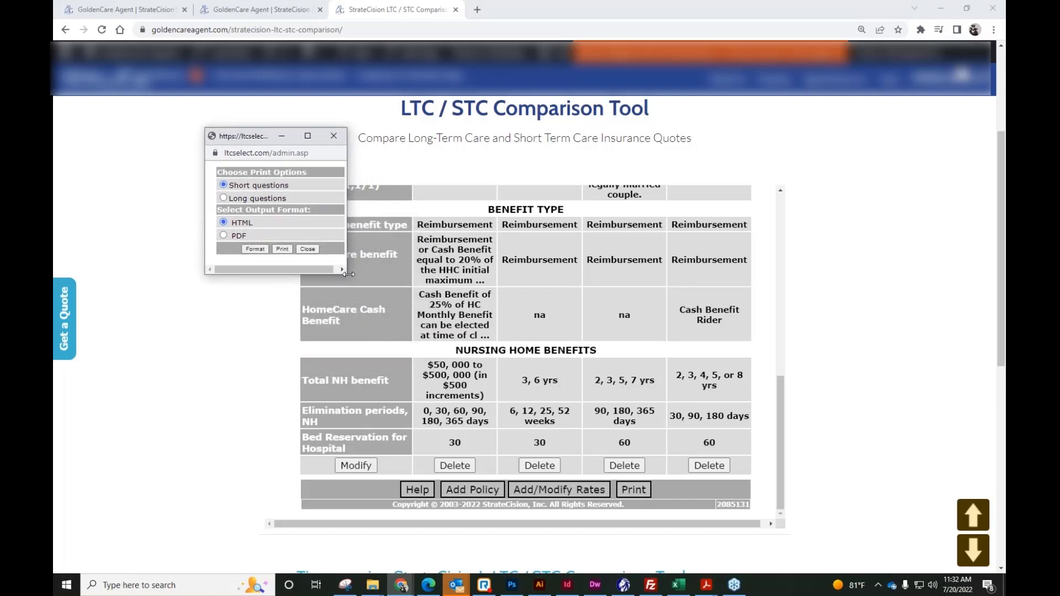
drag(348, 275, 418, 311)
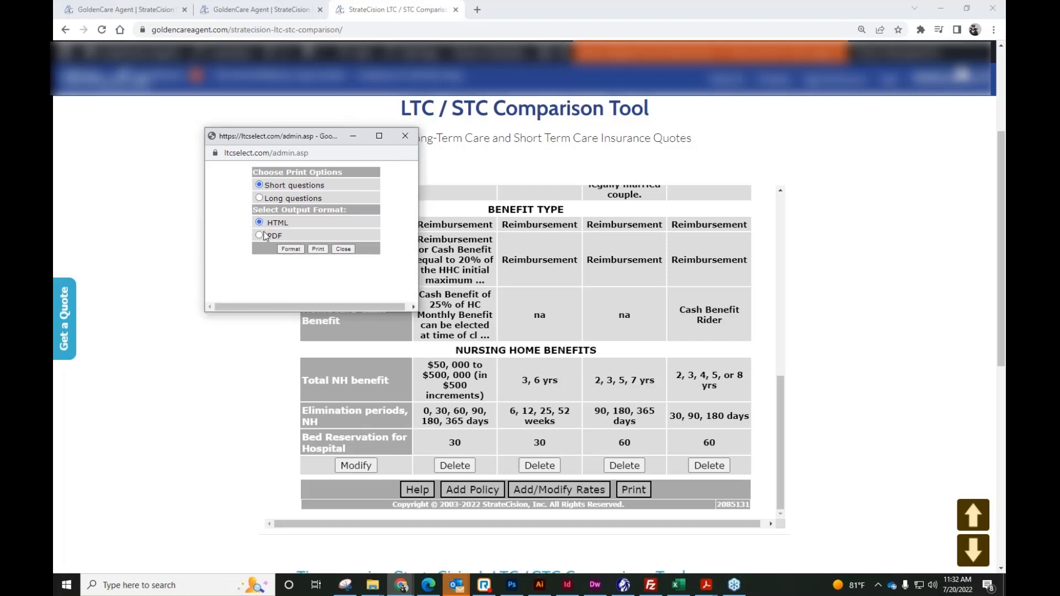
click(259, 236)
click(317, 249)
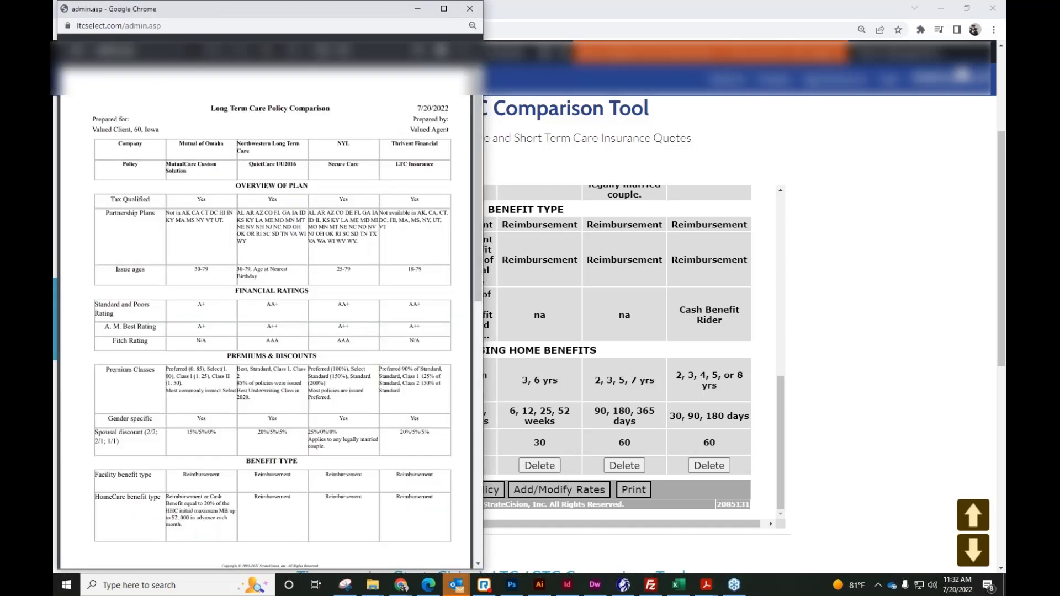
Step: Enlarge the Long Term Care Policy Comparison PDF, examine both of its pages, and close it
drag(484, 244, 535, 245)
scroll(335, 231, down, 1)
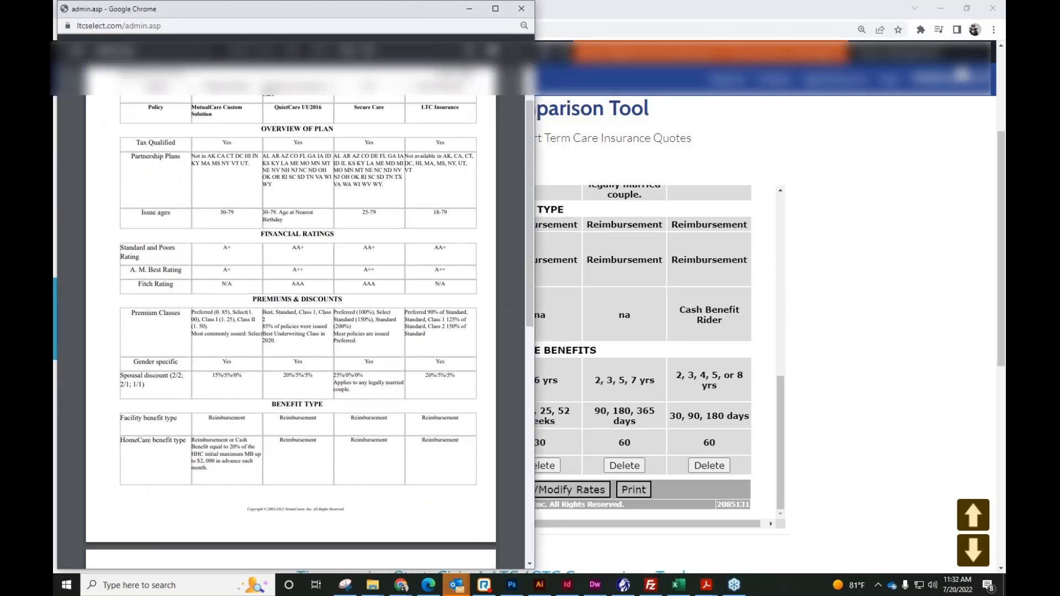
click(495, 8)
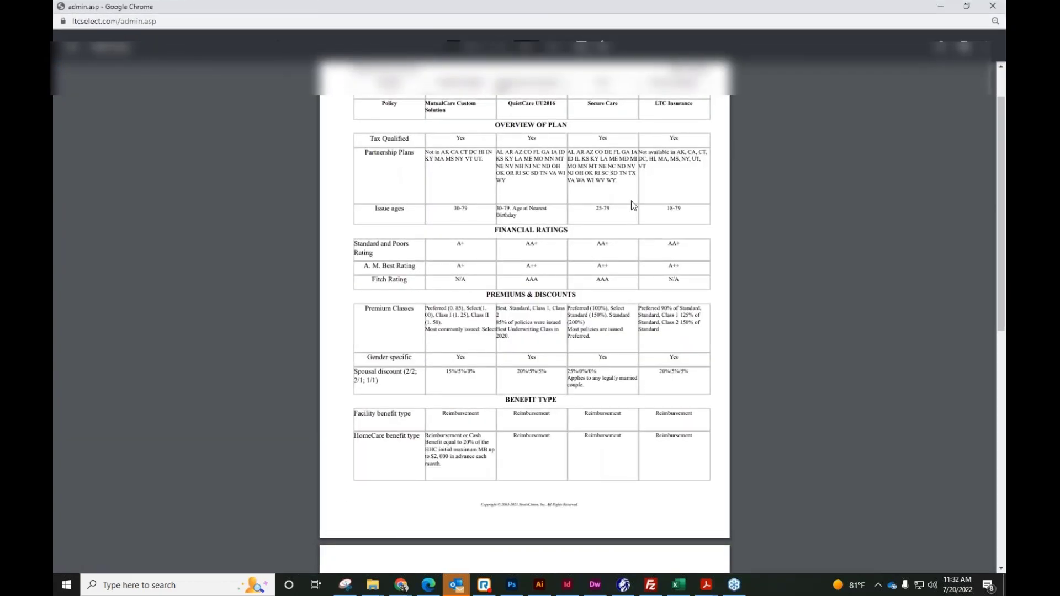
scroll(631, 200, up, 1)
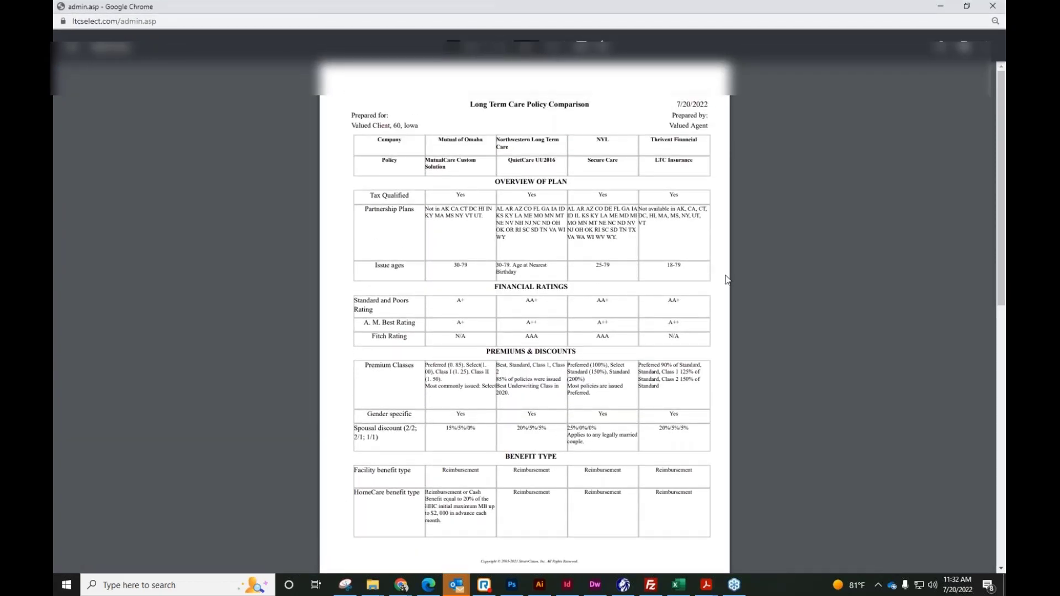
scroll(726, 278, down, 4)
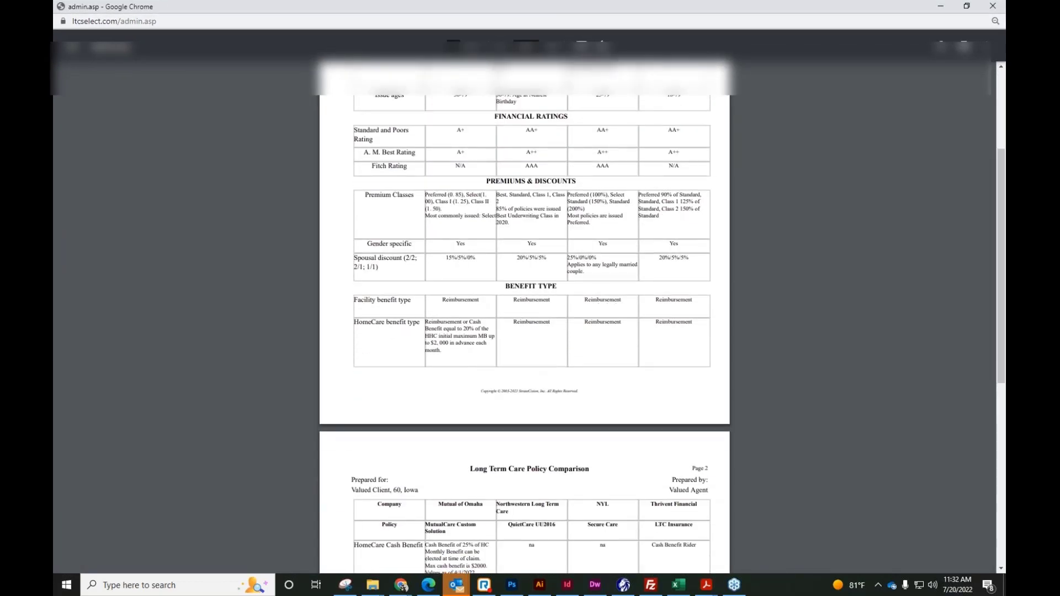
scroll(524, 331, down, 1)
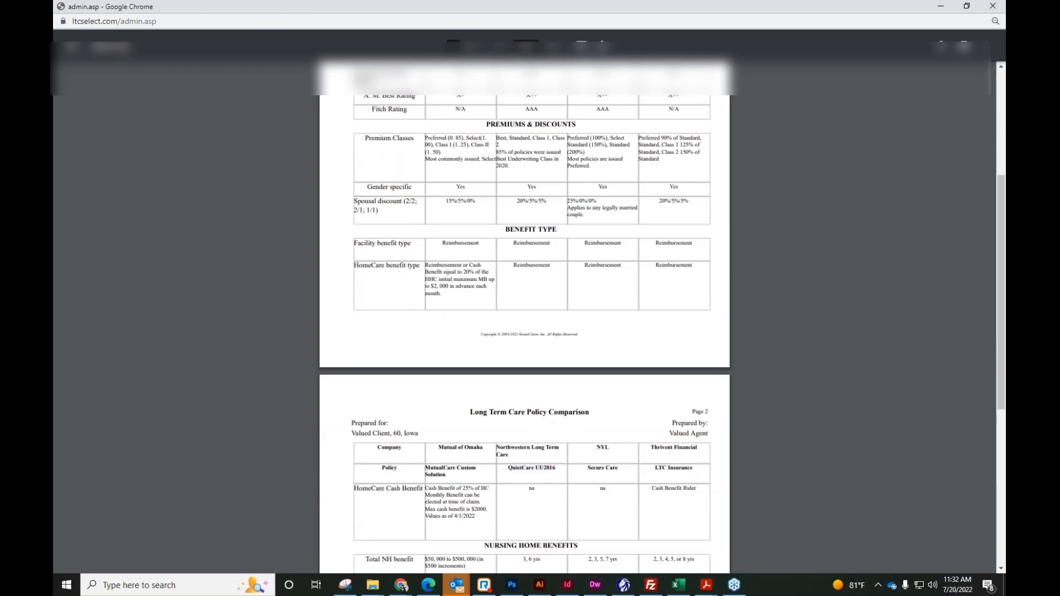
scroll(524, 331, down, 4)
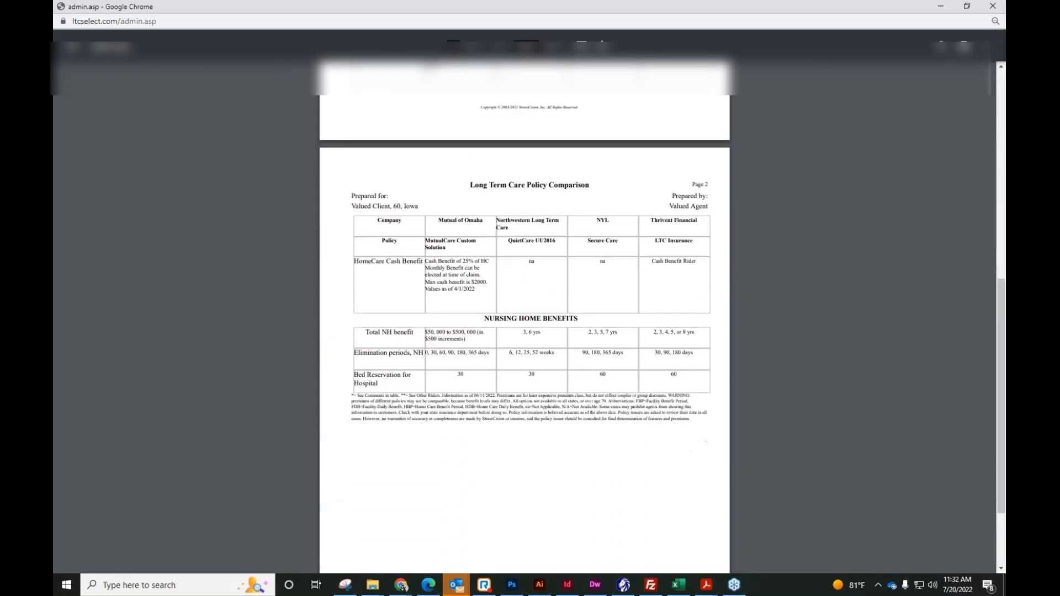
scroll(525, 332, up, 5)
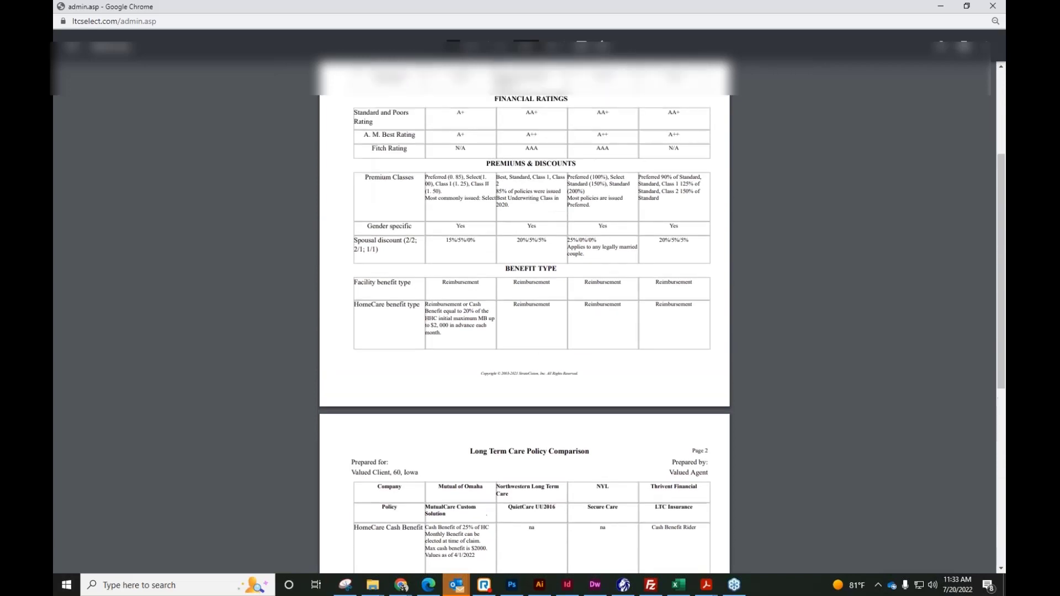
scroll(524, 331, up, 3)
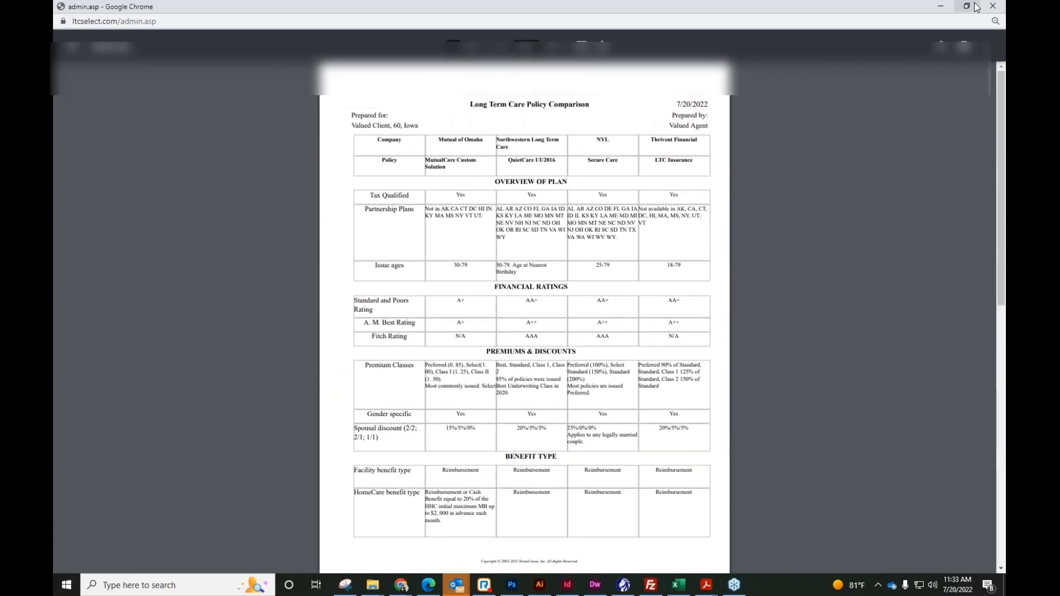
click(976, 7)
click(514, 16)
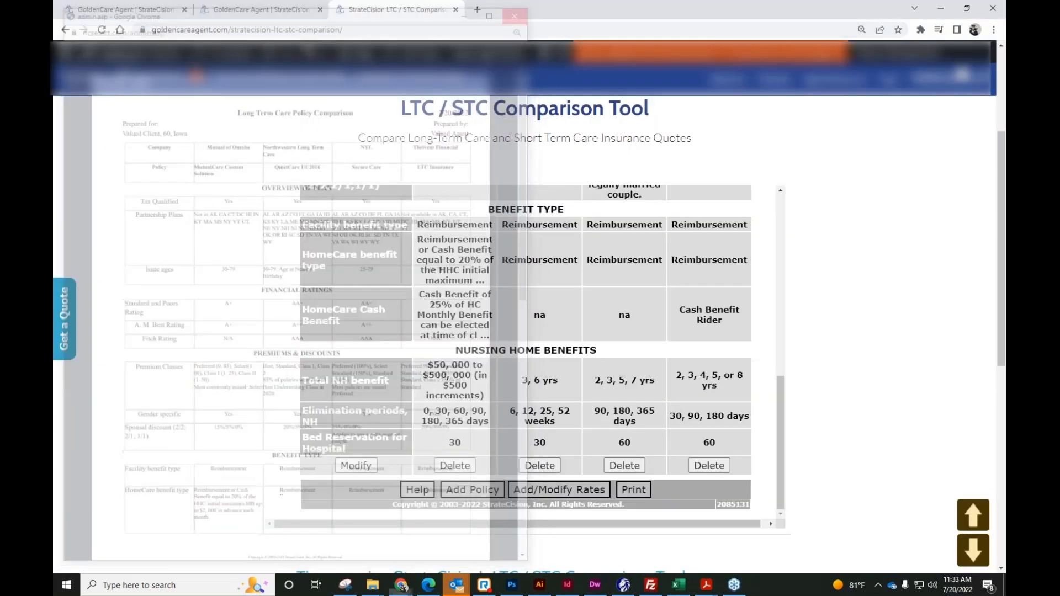
Step: Return to the benefit selection and examine the remaining available benefits, from the plan overview to the comments and insurer statement
scroll(767, 227, up, 5)
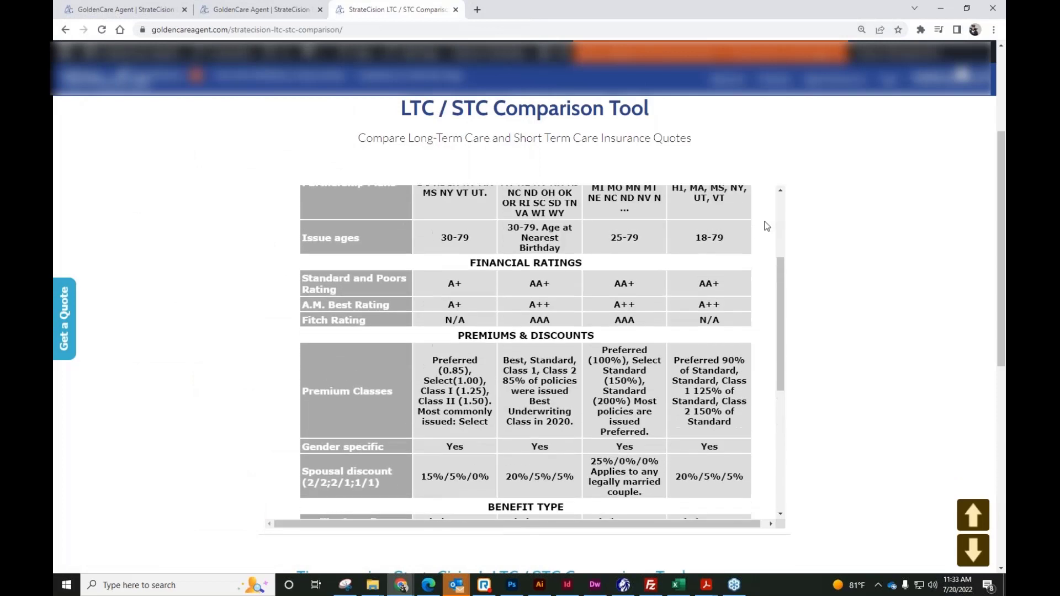
scroll(767, 226, up, 3)
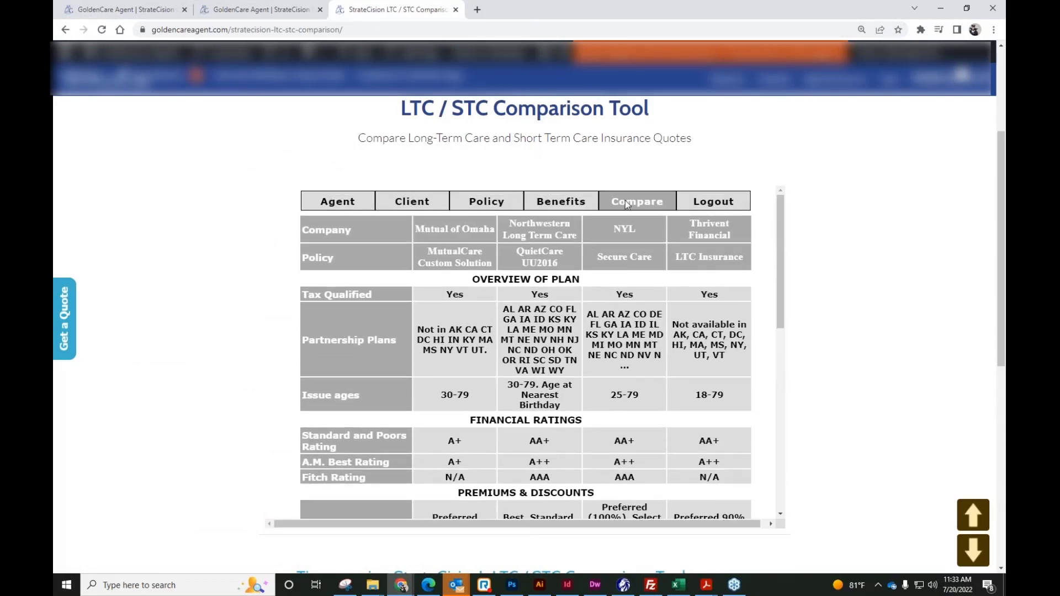
click(559, 203)
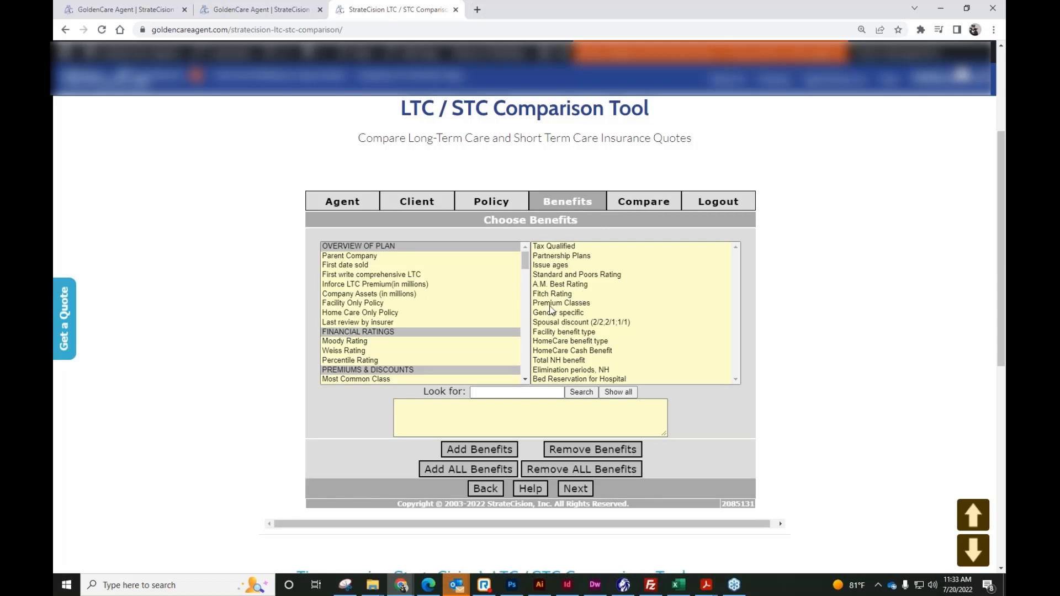
scroll(398, 351, down, 1)
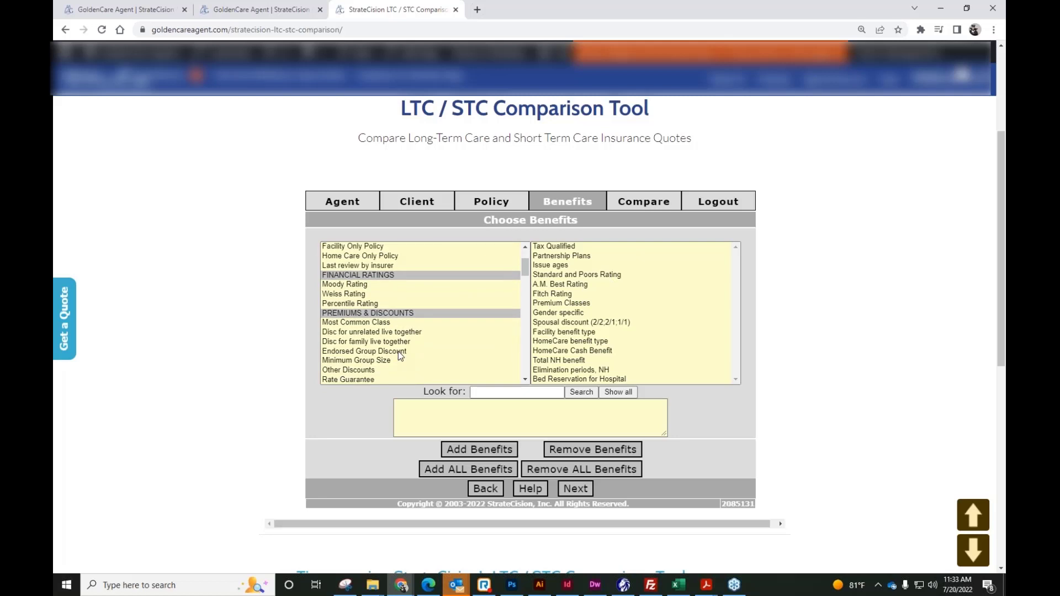
scroll(398, 351, down, 1)
scroll(468, 334, down, 1)
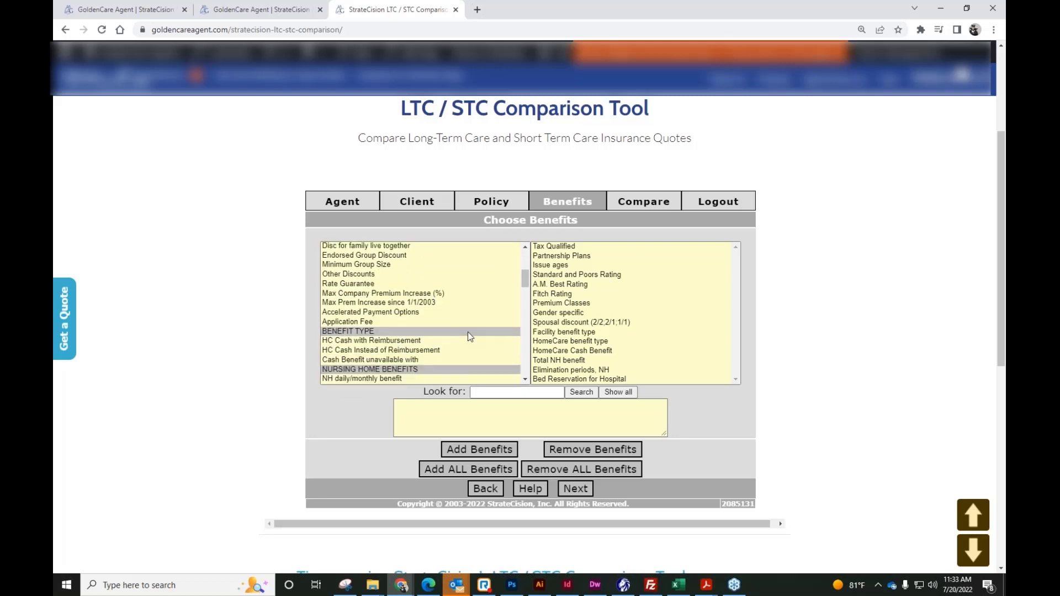
scroll(468, 334, down, 1)
scroll(458, 314, down, 1)
scroll(458, 314, down, 6)
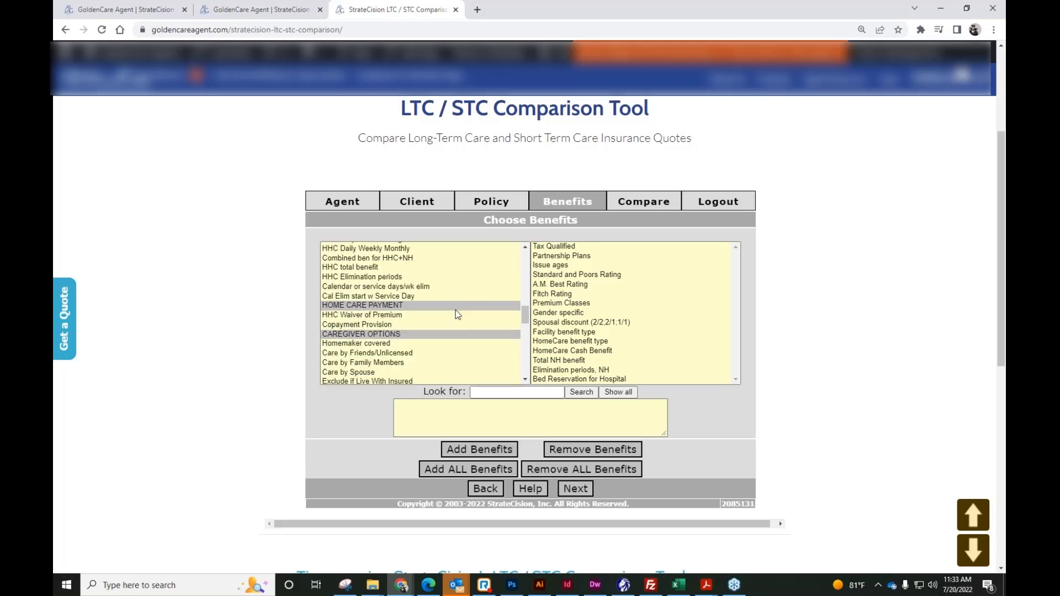
scroll(457, 314, down, 2)
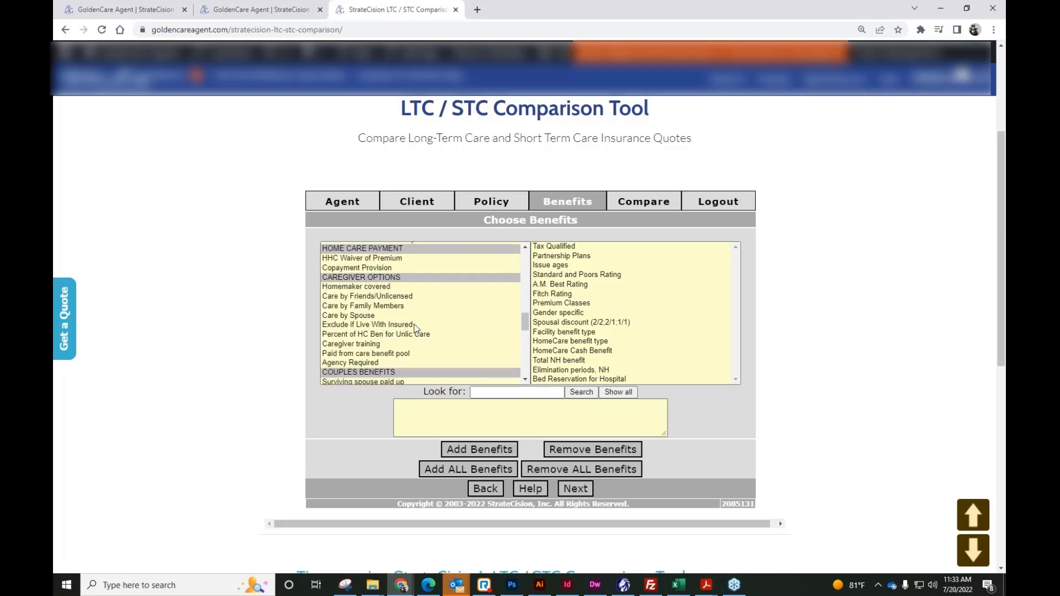
scroll(416, 329, down, 4)
scroll(409, 305, down, 10)
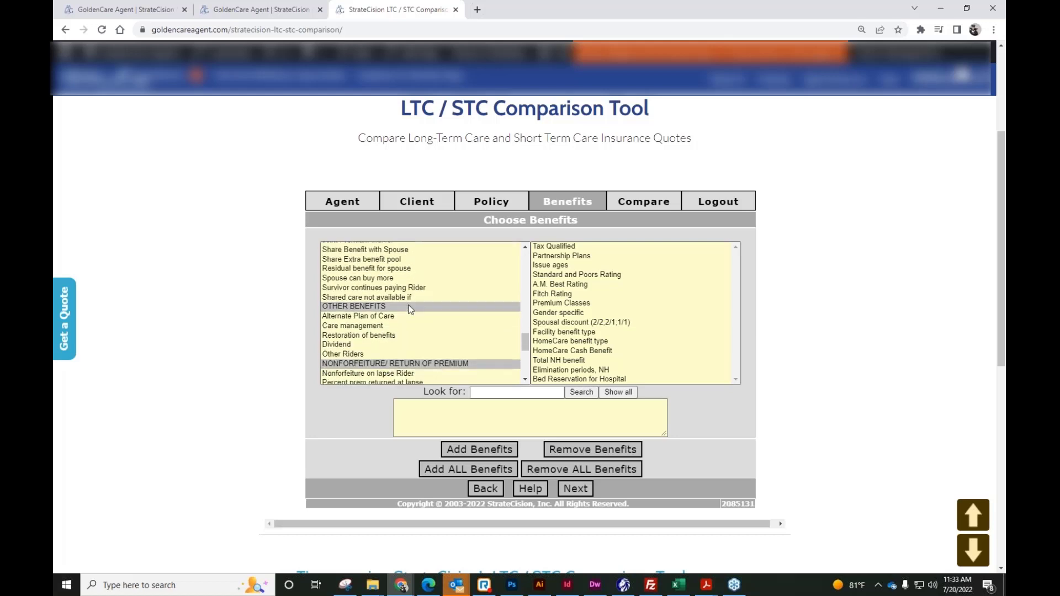
scroll(391, 323, down, 3)
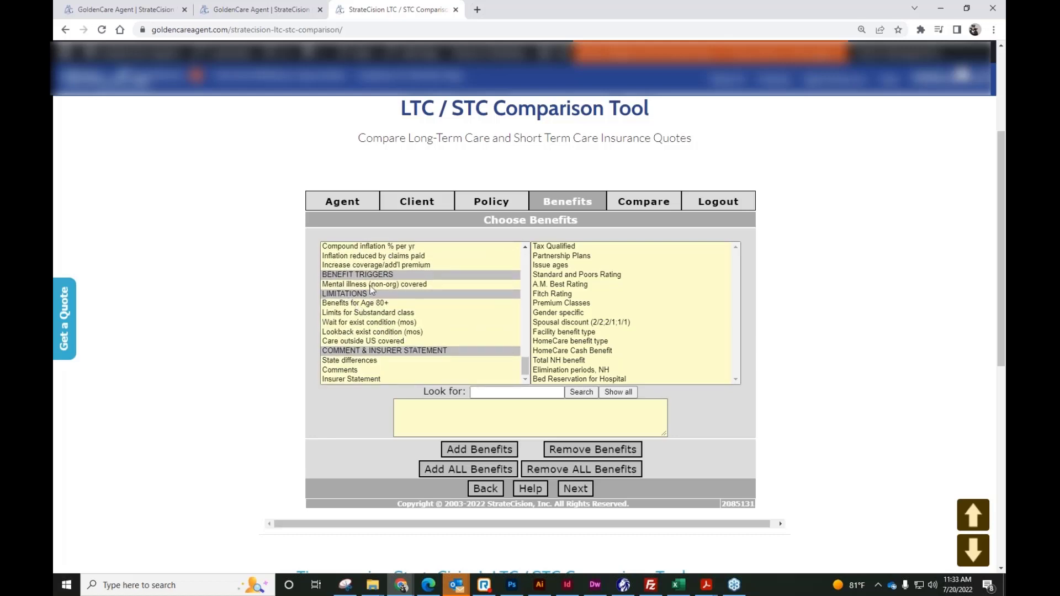
scroll(425, 295, up, 4)
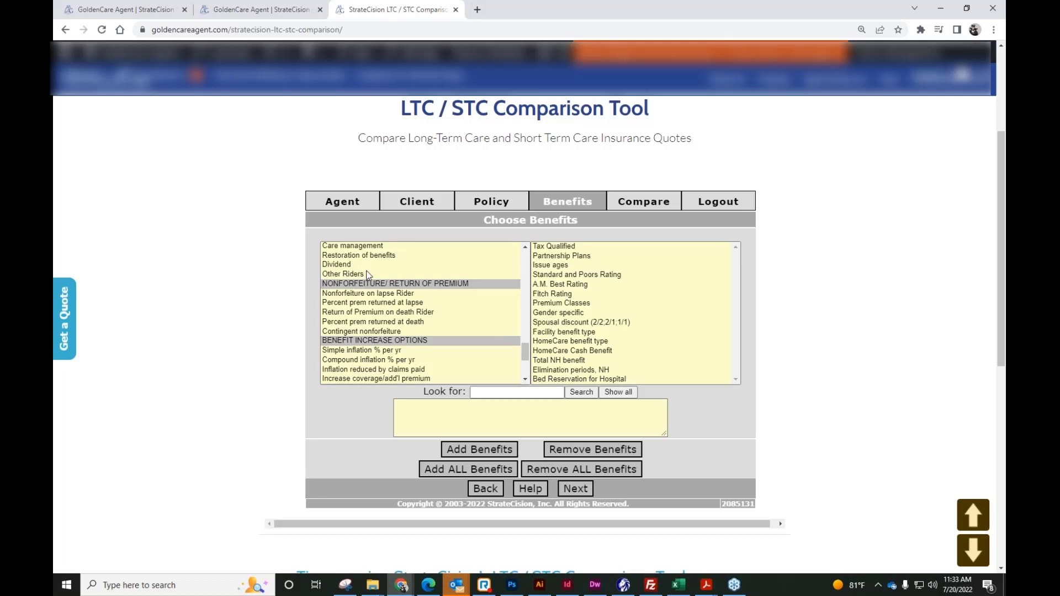
Step: Go back to the agent information, switch the application to WebQuote, and continue past the client details to the policy choice
click(351, 204)
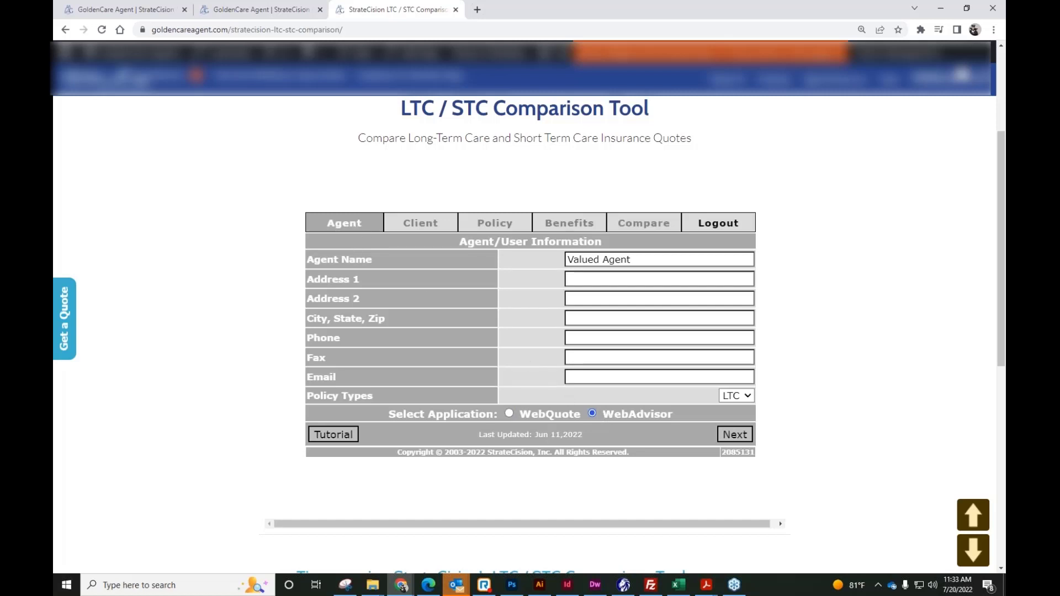
click(508, 414)
click(591, 414)
click(508, 413)
click(735, 434)
click(550, 335)
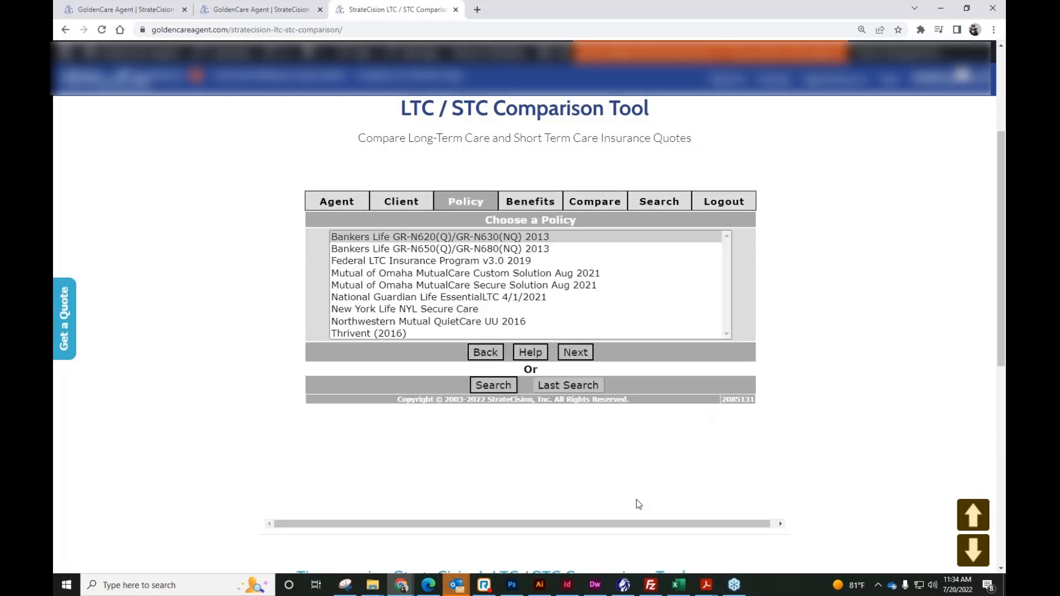
Step: Review the WebQuote policy list, from the Bankers Life plans to Thrivent (2016), picking out individual policies along the way
click(485, 275)
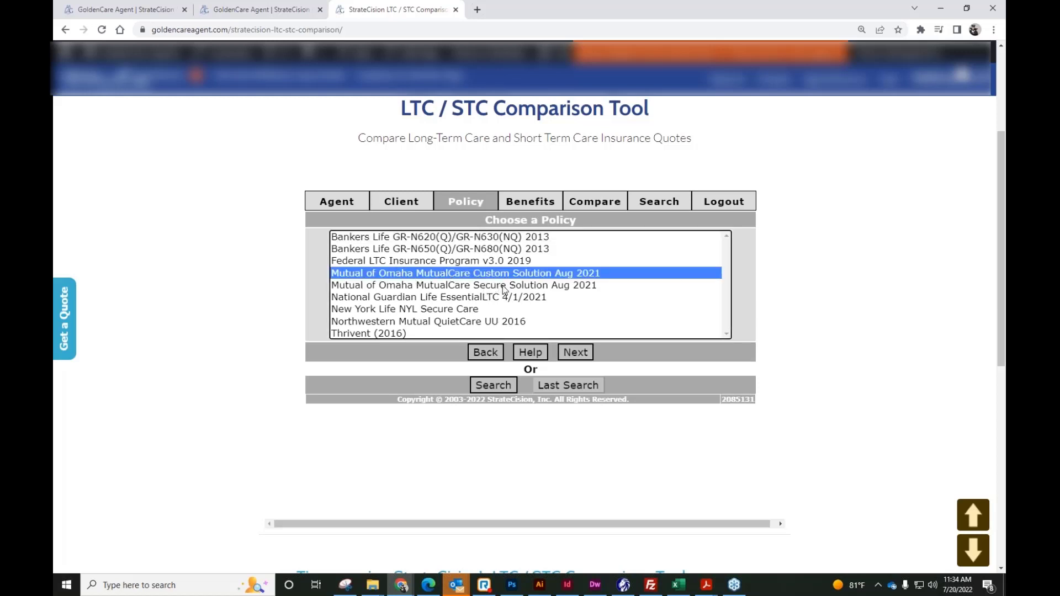
click(503, 287)
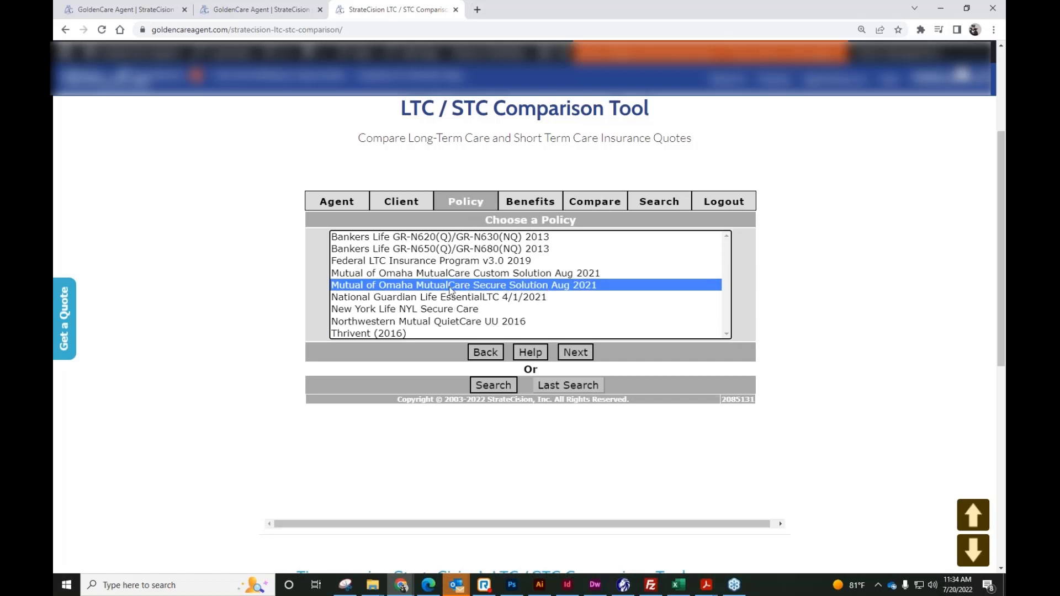
click(410, 298)
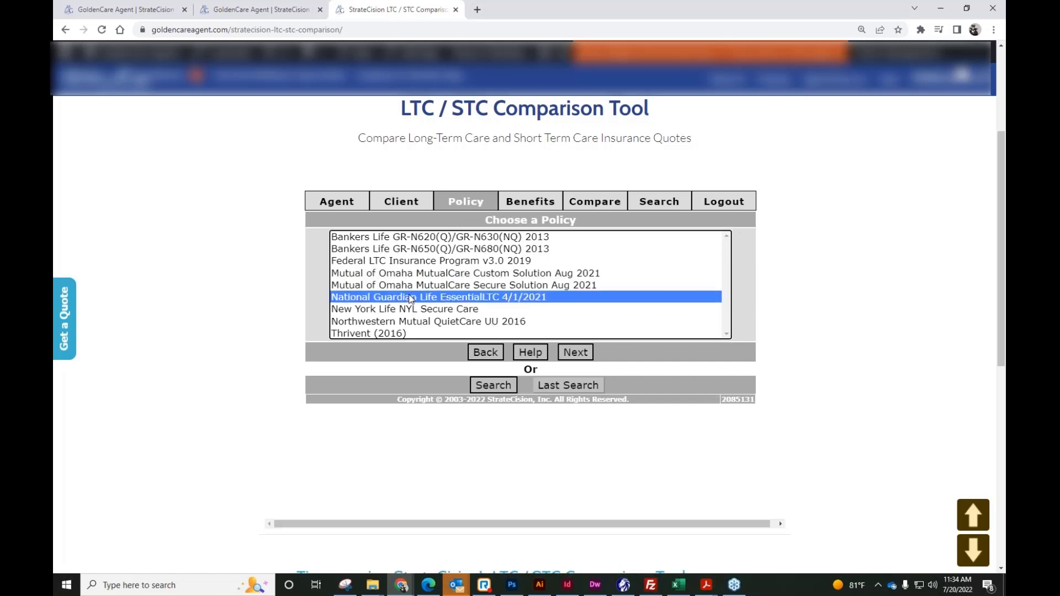
click(379, 333)
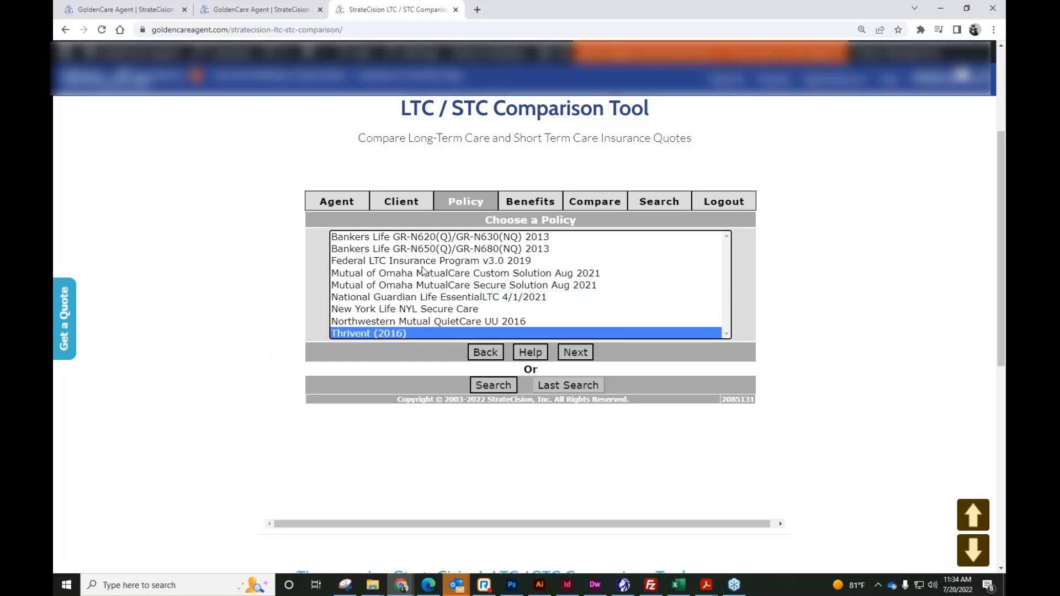
scroll(432, 266, up, 1)
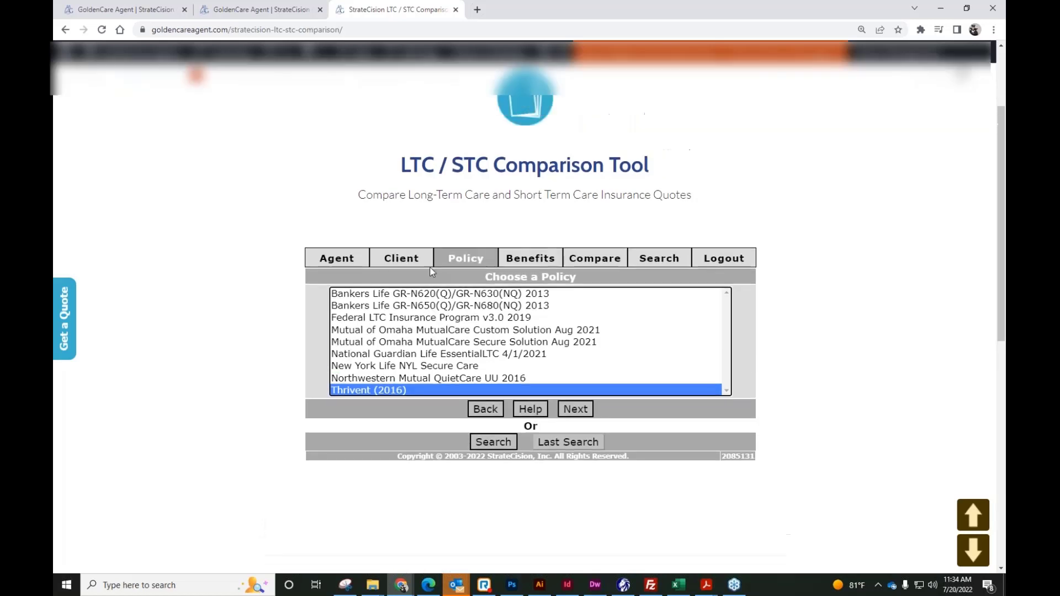
click(415, 307)
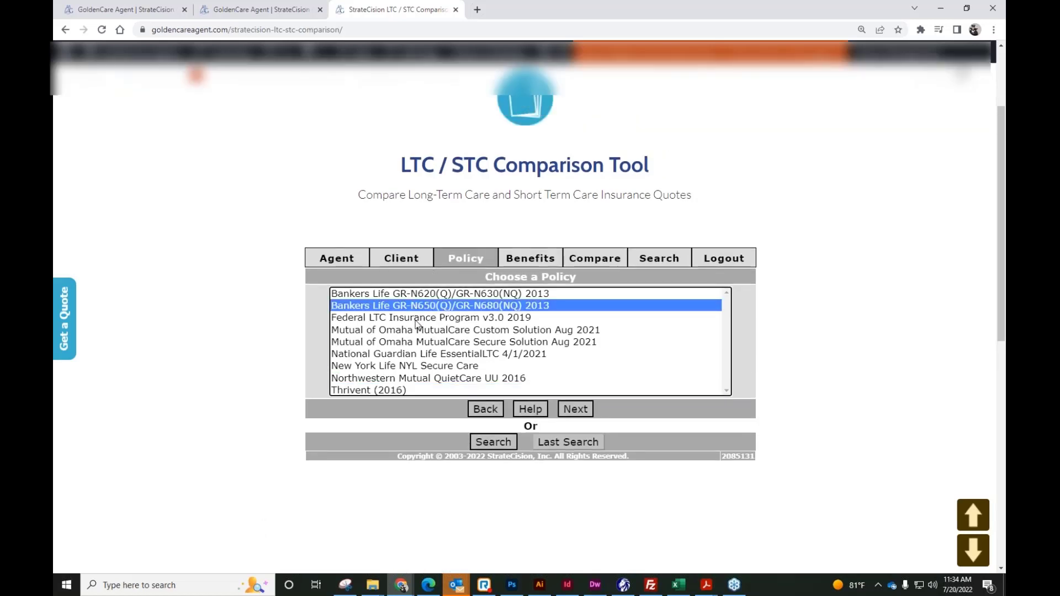
click(416, 320)
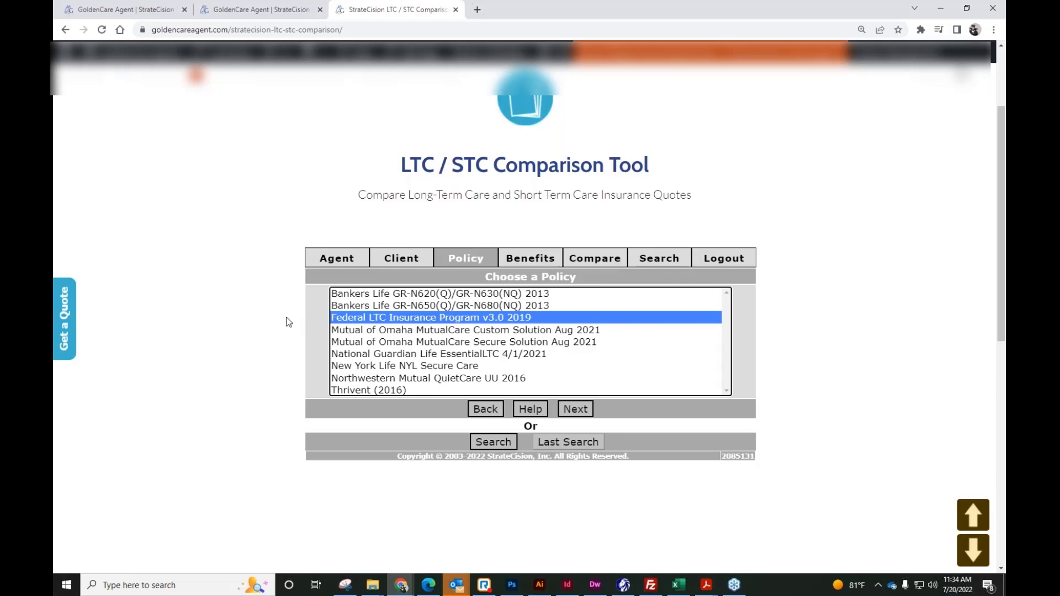
click(391, 367)
click(432, 379)
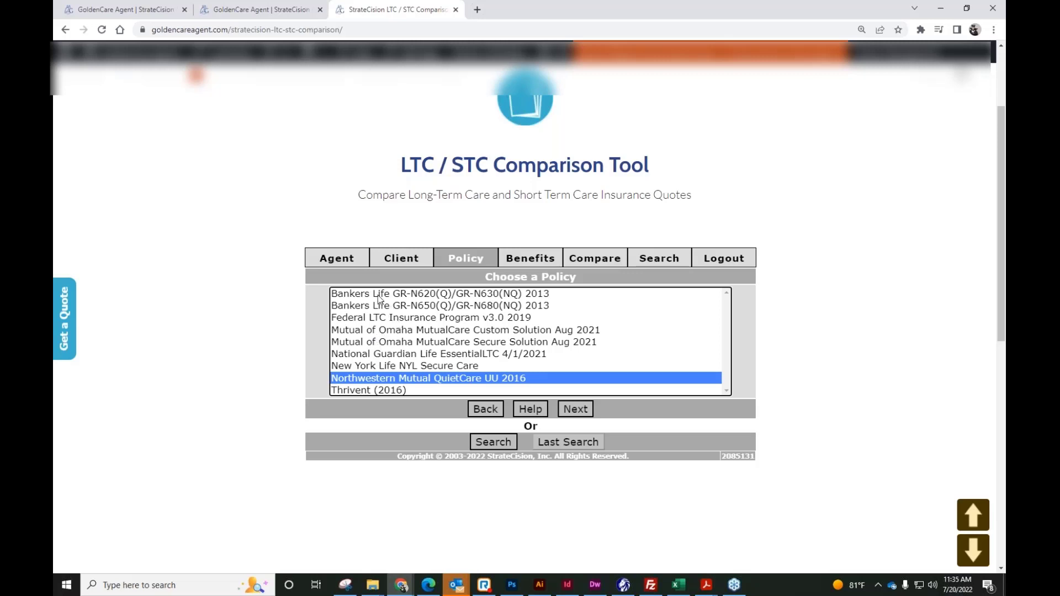
scroll(773, 278, down, 1)
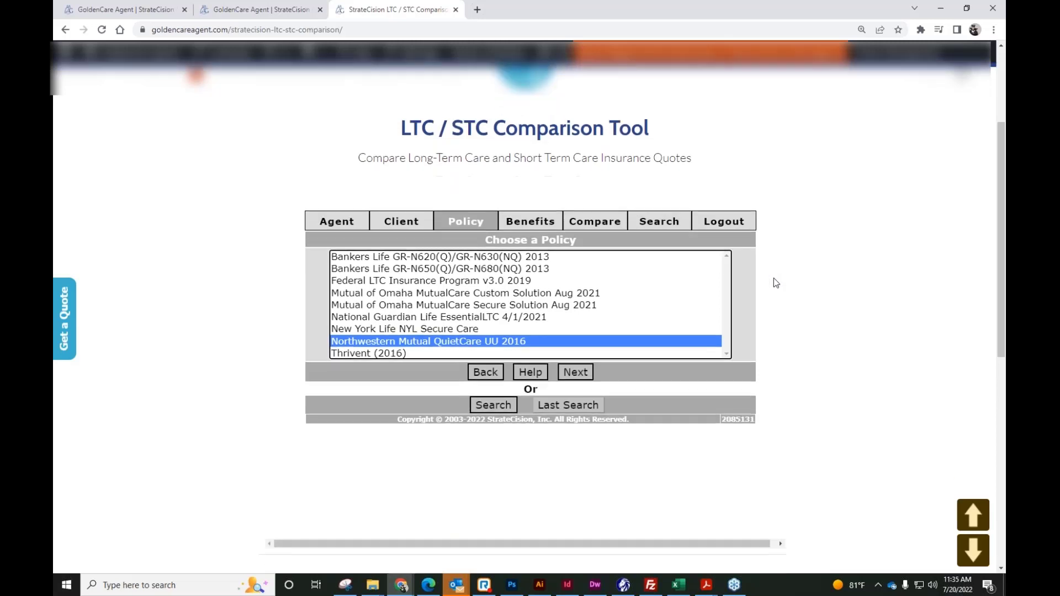
scroll(774, 279, up, 1)
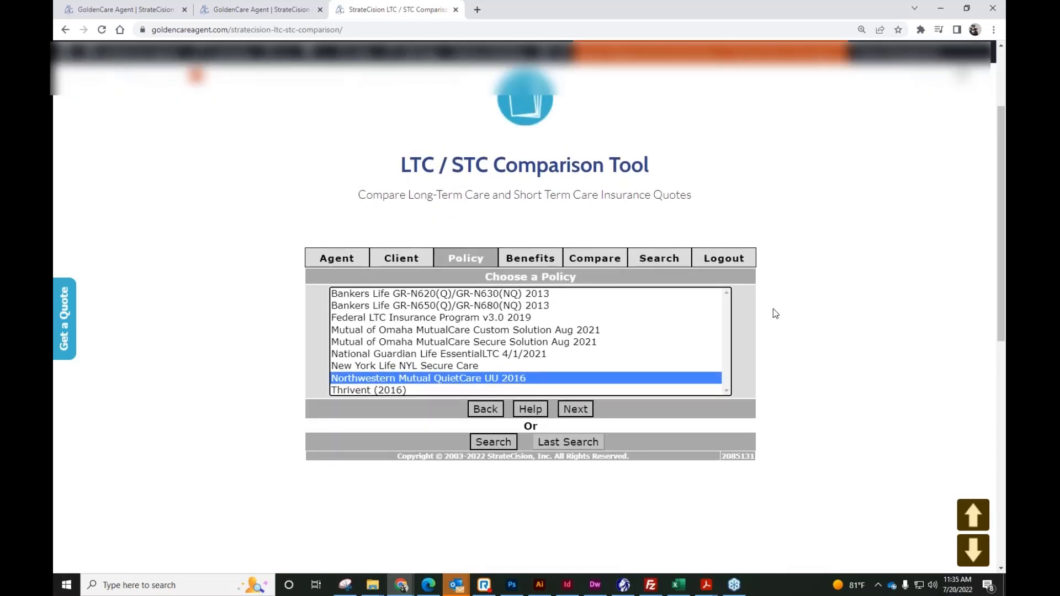
scroll(772, 309, down, 2)
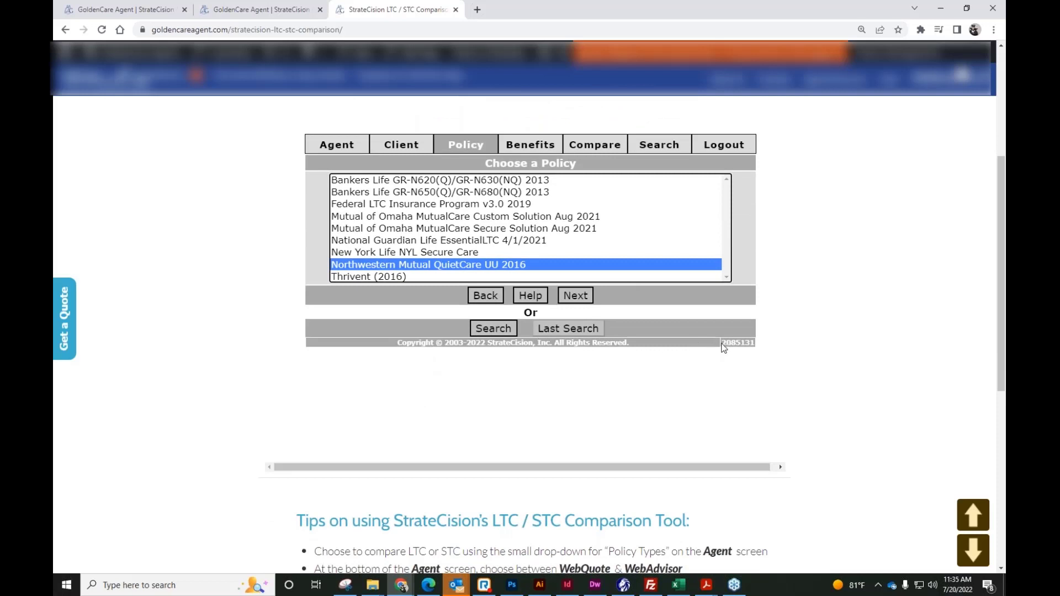
Step: Highlight the reference number beside the copyright line and the LTC / STC Comparison Tool heading
drag(722, 348, 743, 352)
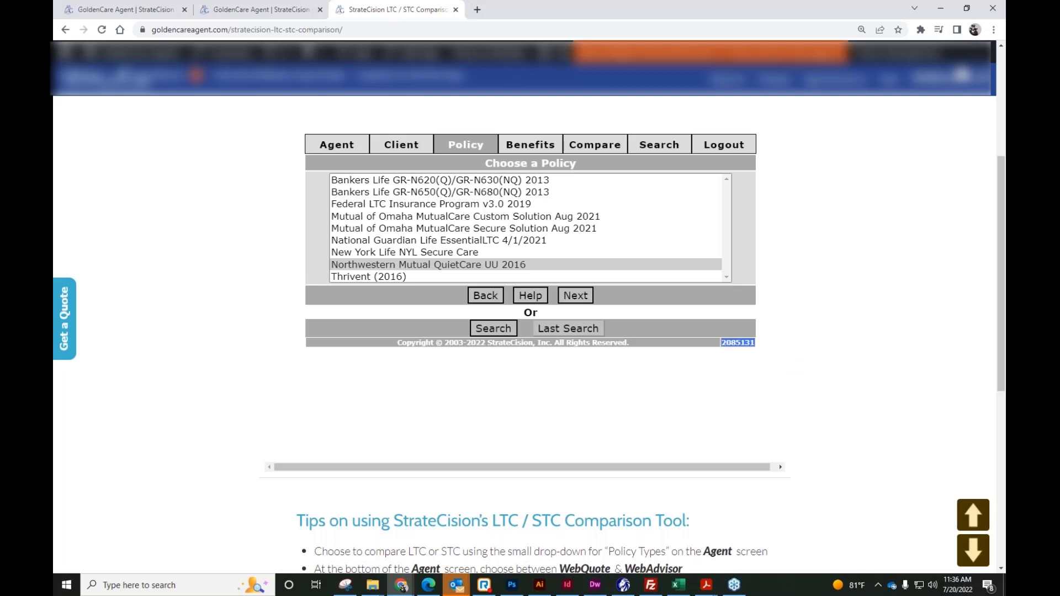
click(737, 340)
double_click(727, 342)
click(753, 356)
drag(754, 341, 721, 343)
click(760, 348)
scroll(248, 265, up, 5)
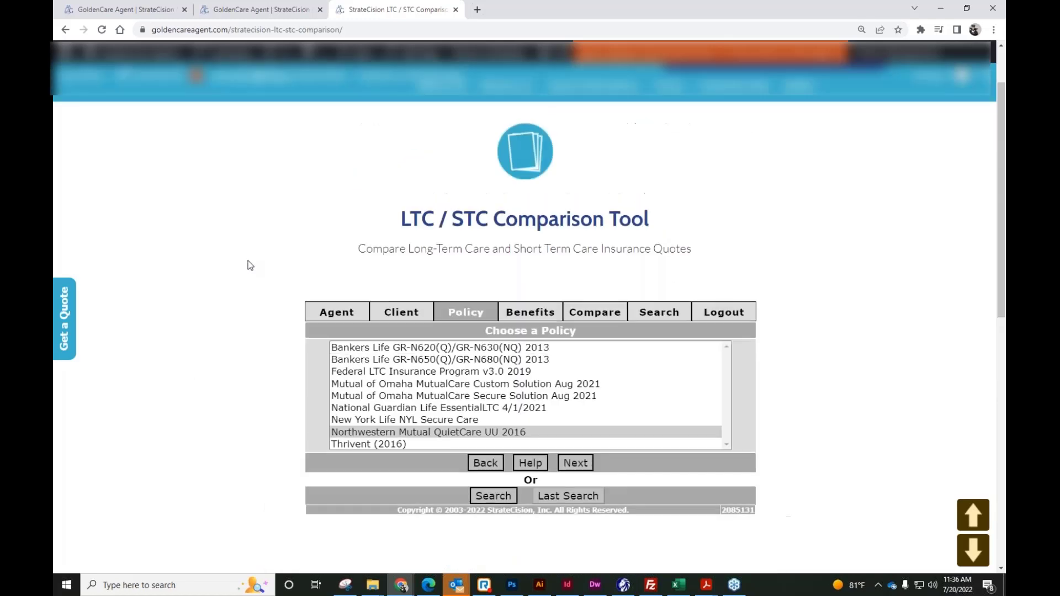
drag(401, 293, 649, 301)
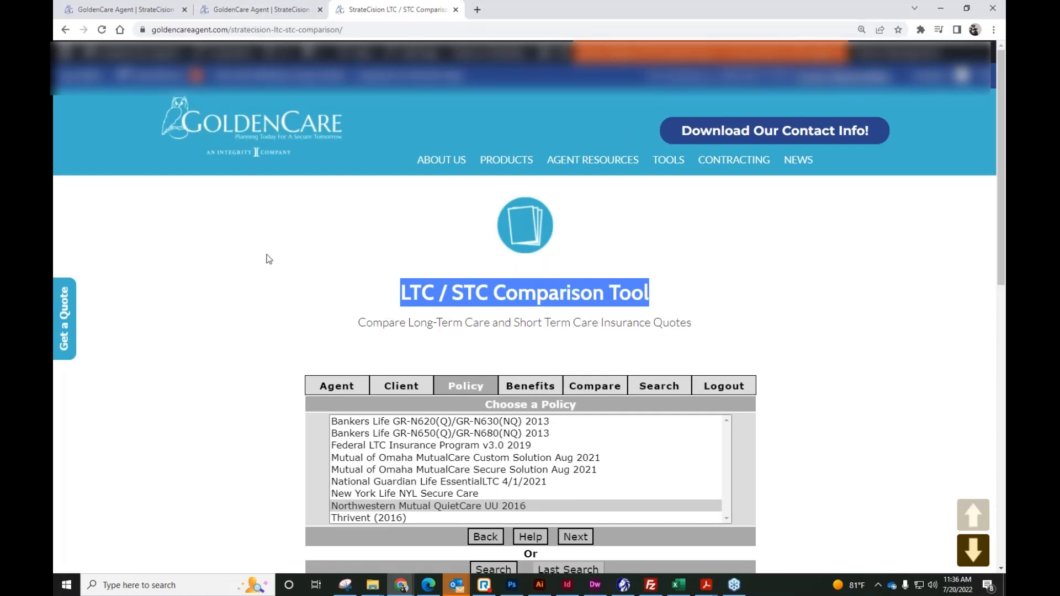
Step: Switch to the Hybrid Comparison Tool and examine its list of supported hybrid policies and the agent information form
click(250, 9)
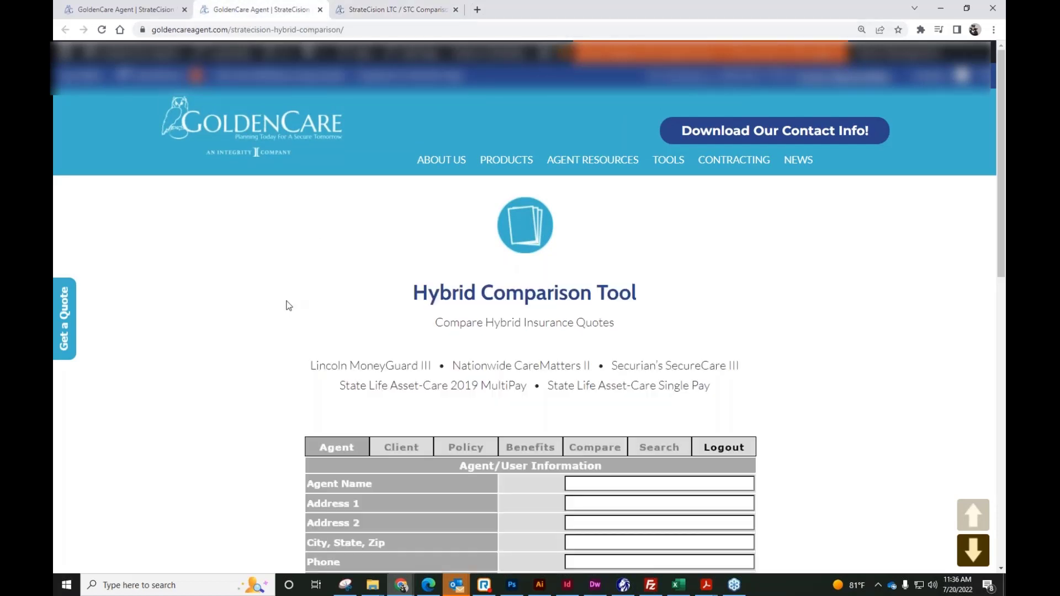
scroll(288, 304, down, 1)
scroll(289, 306, down, 2)
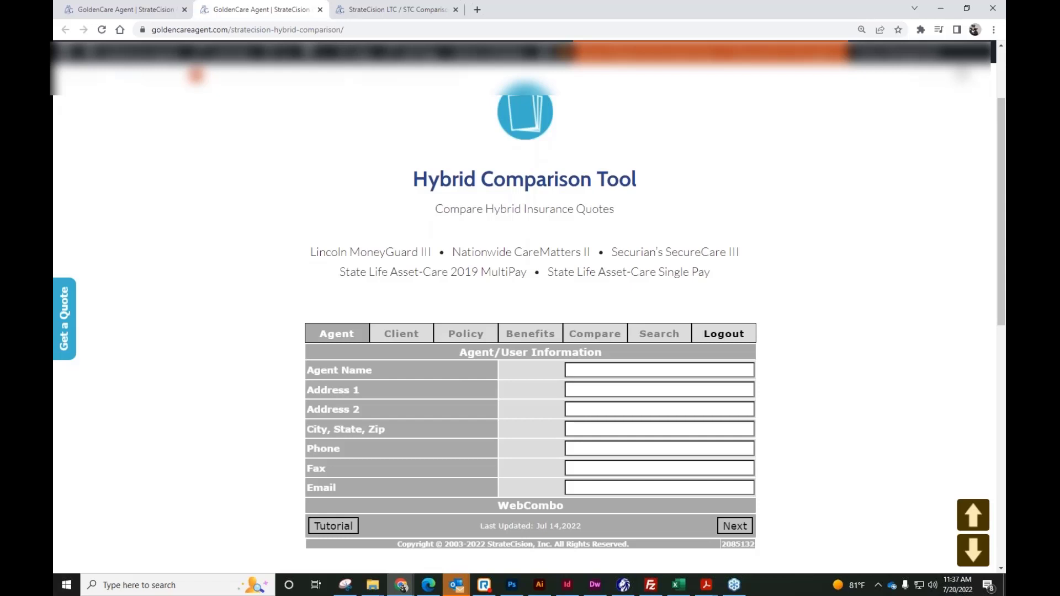
drag(310, 253, 516, 290)
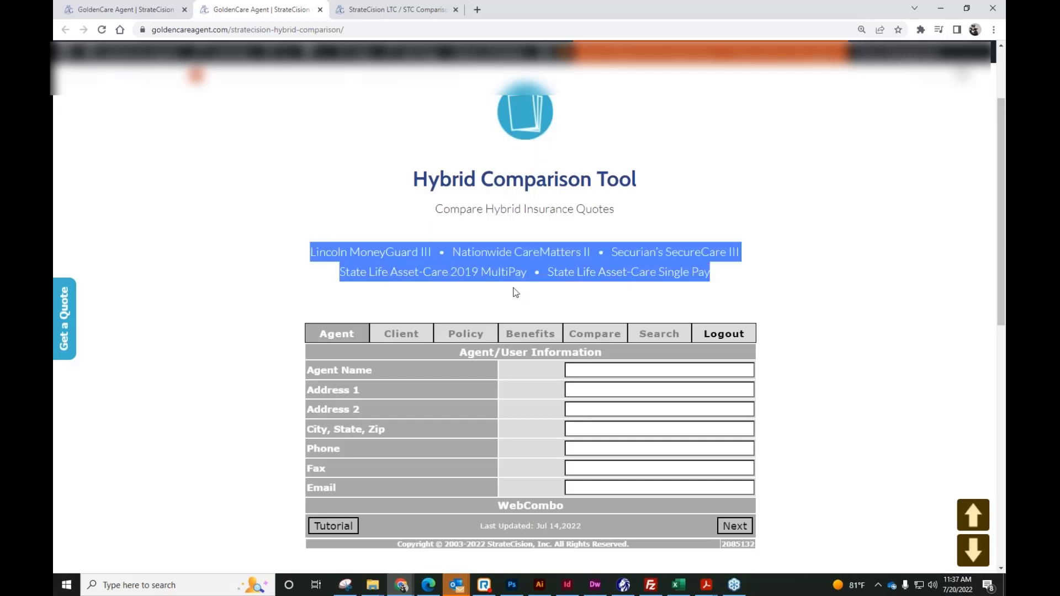
click(713, 276)
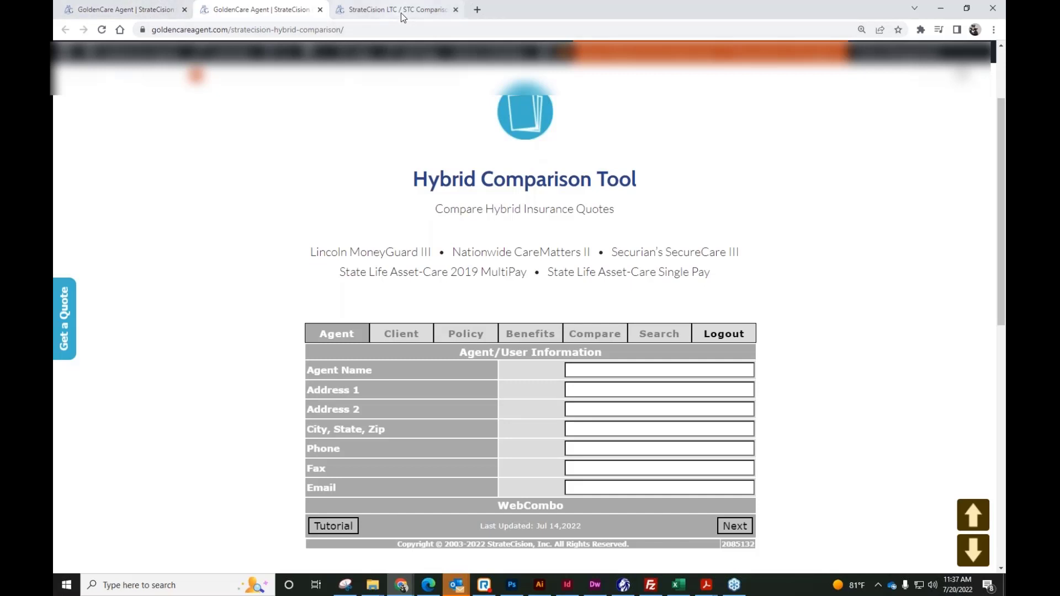
Step: Return to the LTC / STC tool's agent information and examine the available policy types and application choices
click(428, 9)
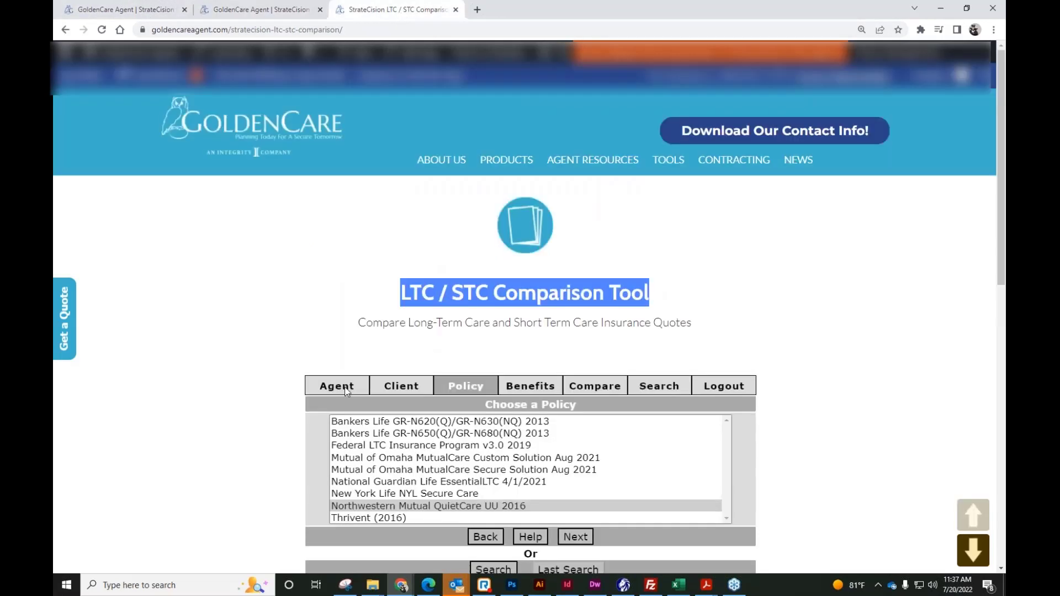
click(717, 386)
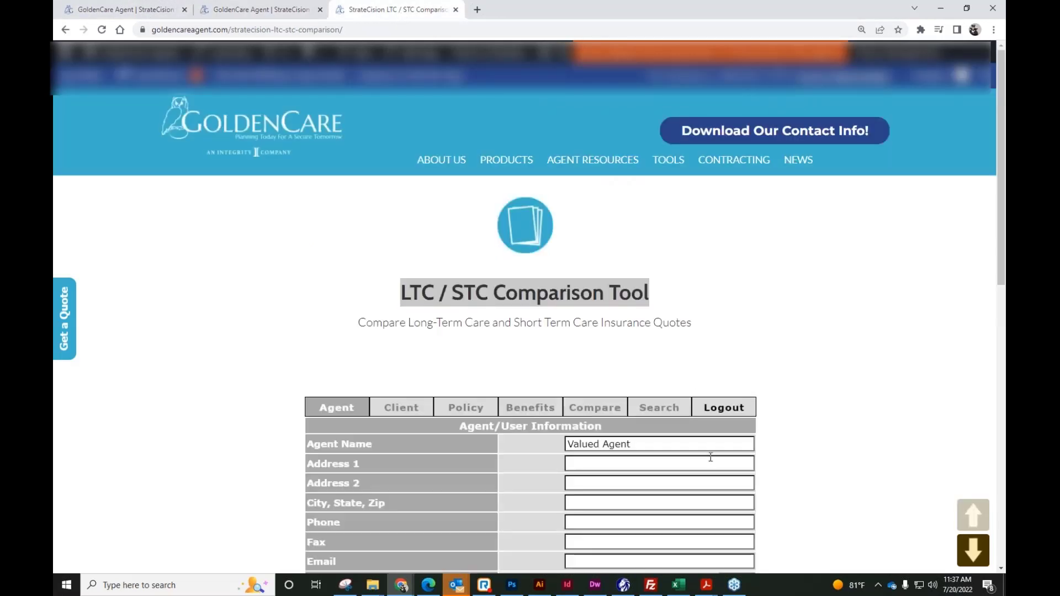
scroll(711, 457, down, 3)
click(747, 412)
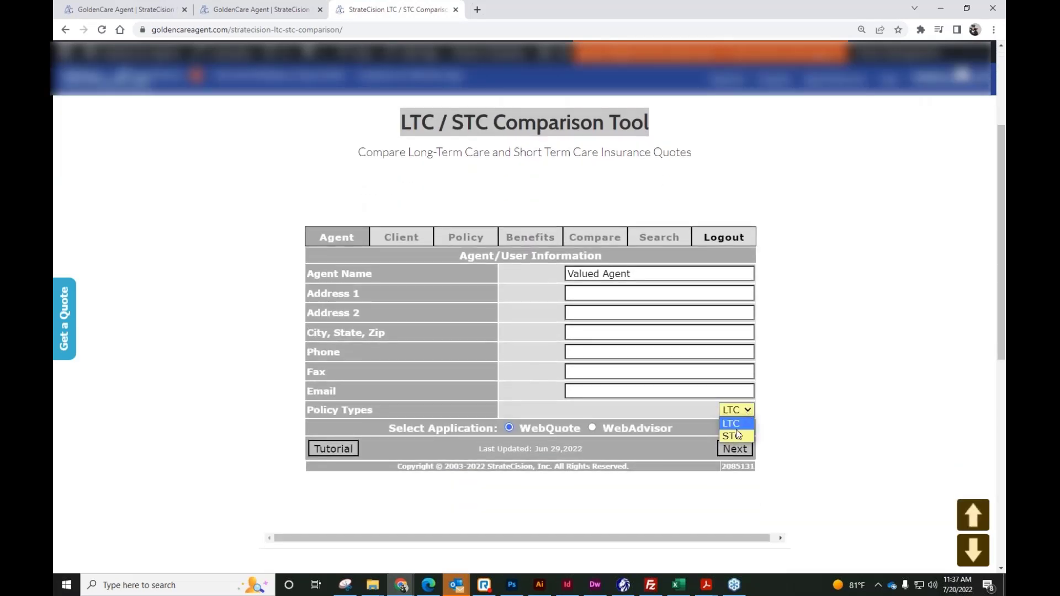
click(767, 434)
scroll(766, 428, up, 3)
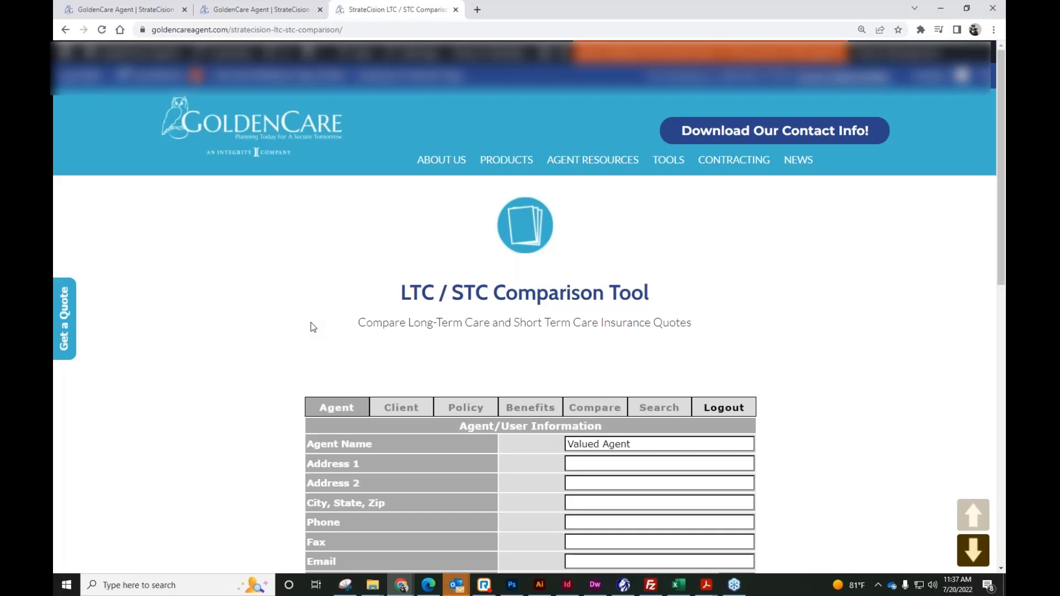
scroll(263, 421, down, 3)
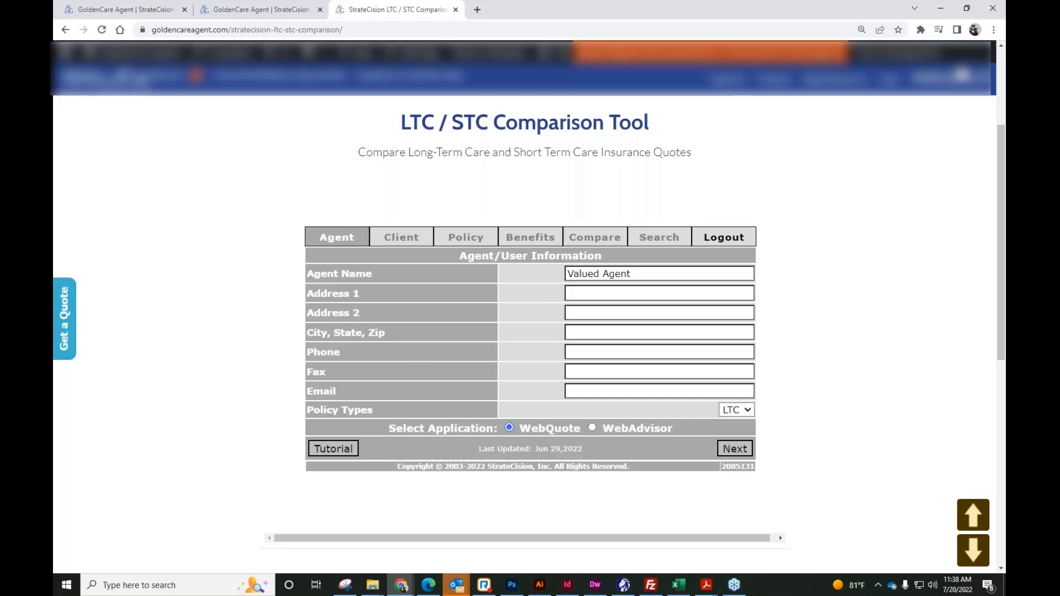
scroll(245, 335, up, 3)
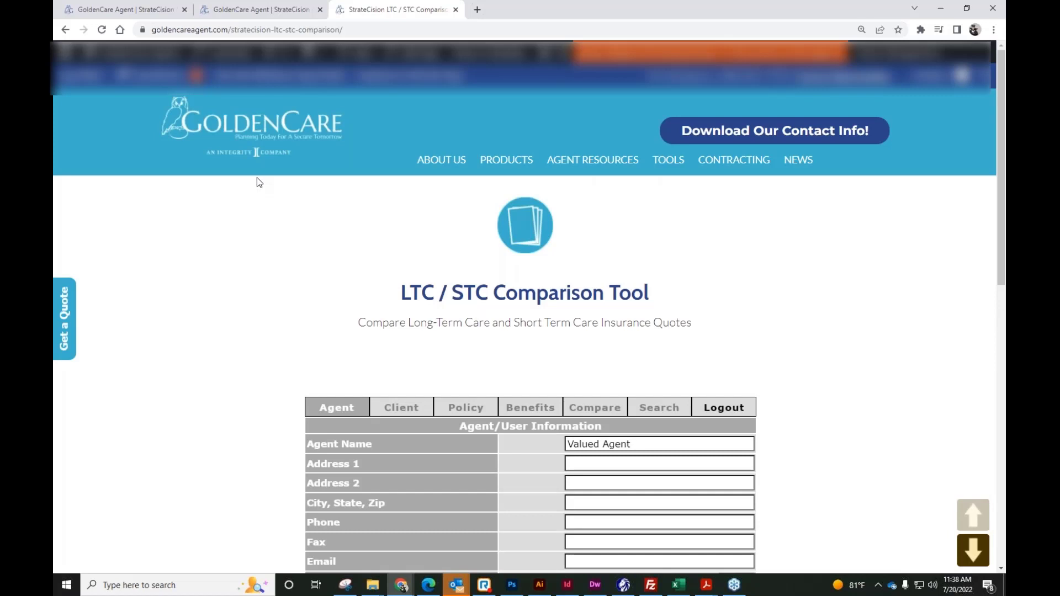
Step: Close the Hybrid Comparison Tool and return to the main StrateCision Comparison Tool page
mouse_move(676, 165)
click(275, 11)
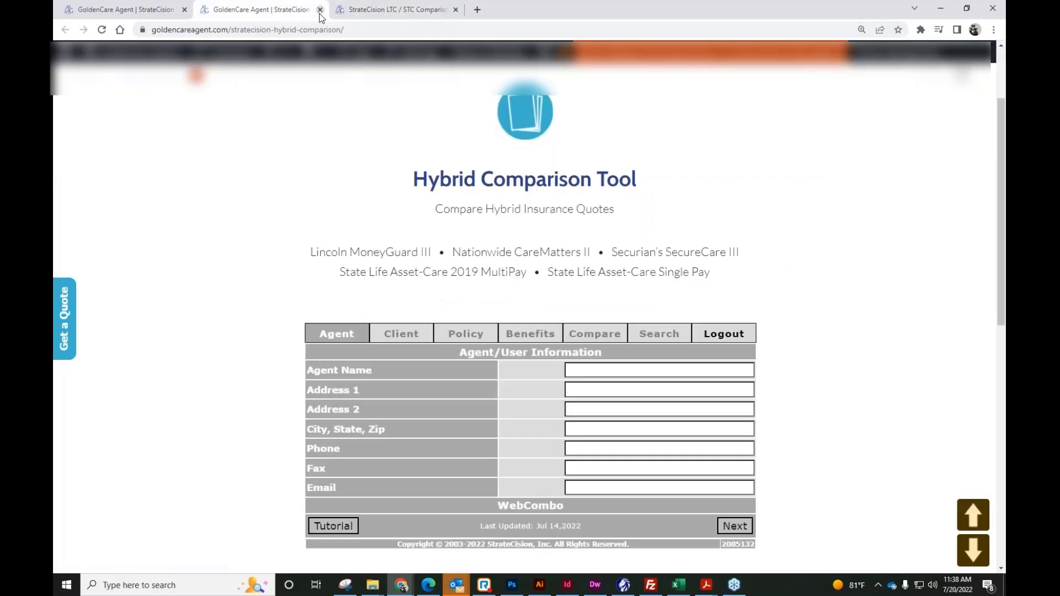
click(320, 10)
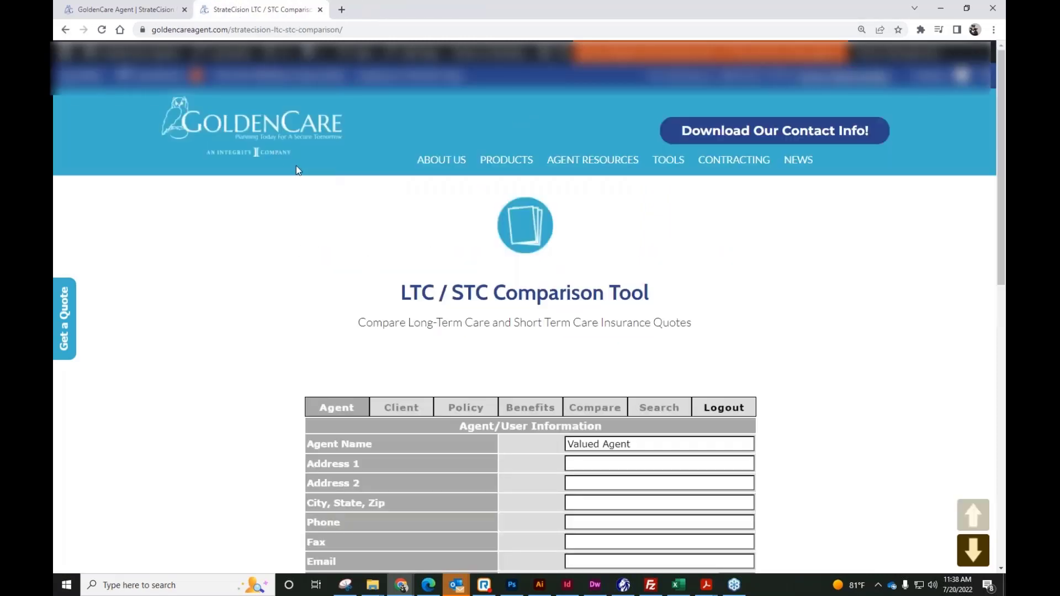
click(143, 10)
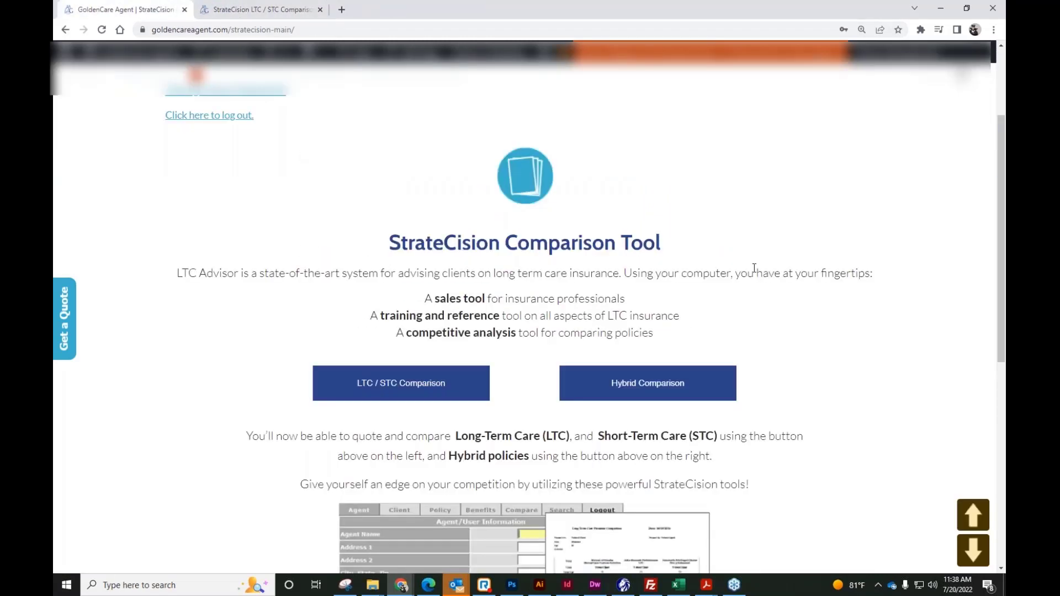
scroll(754, 268, up, 3)
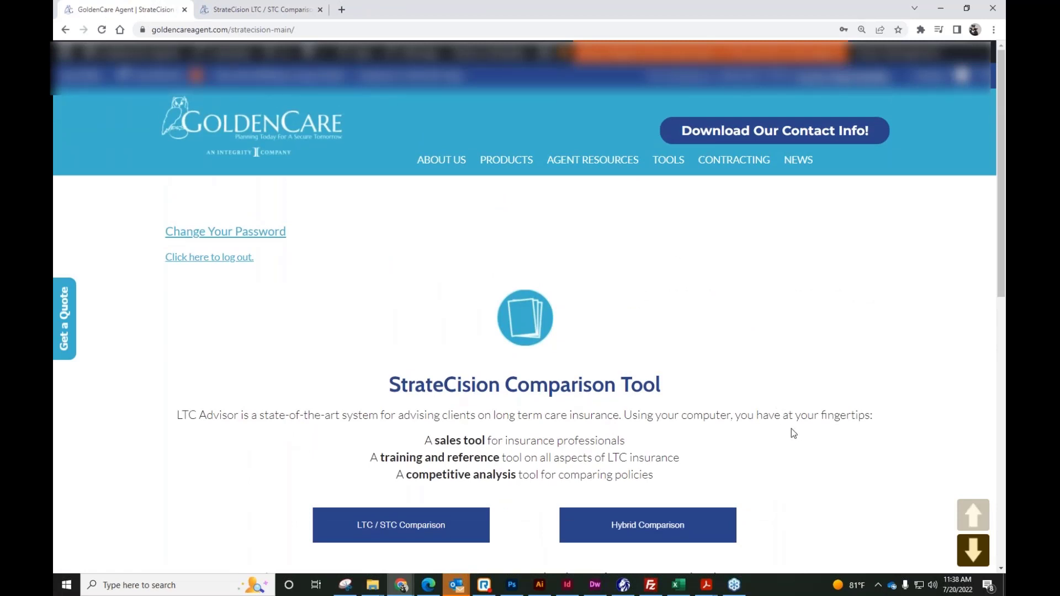
scroll(790, 429, down, 3)
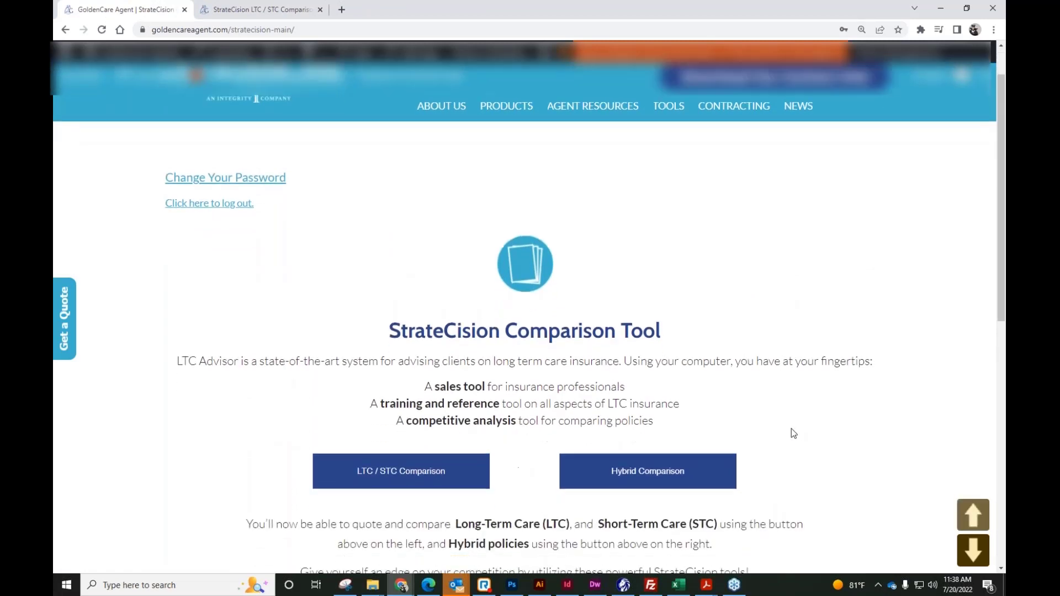